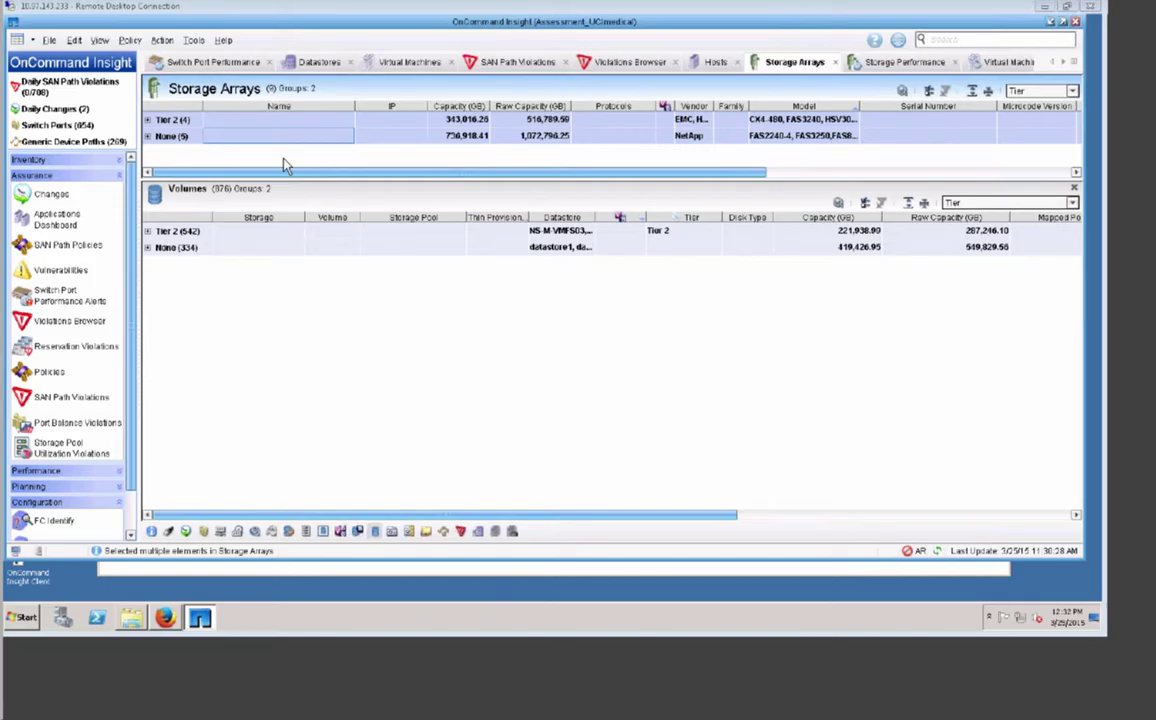
click(675, 237)
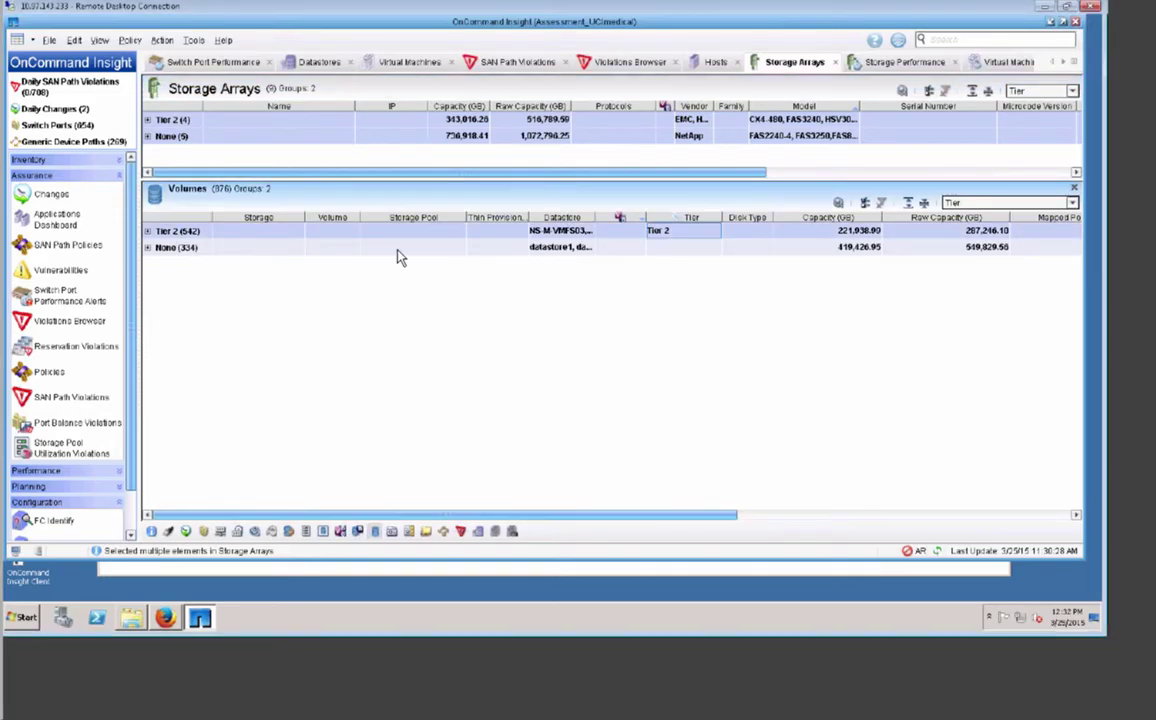
click(694, 248)
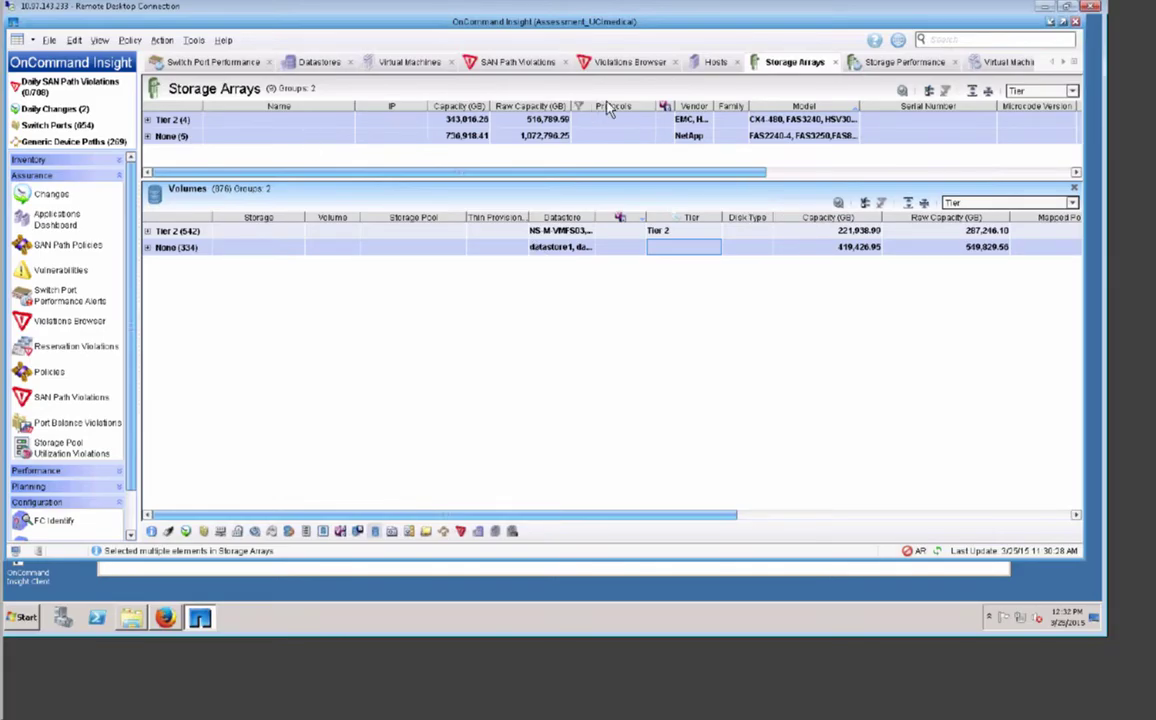
- Close every open view except Storage Arrays
click(956, 62)
click(737, 62)
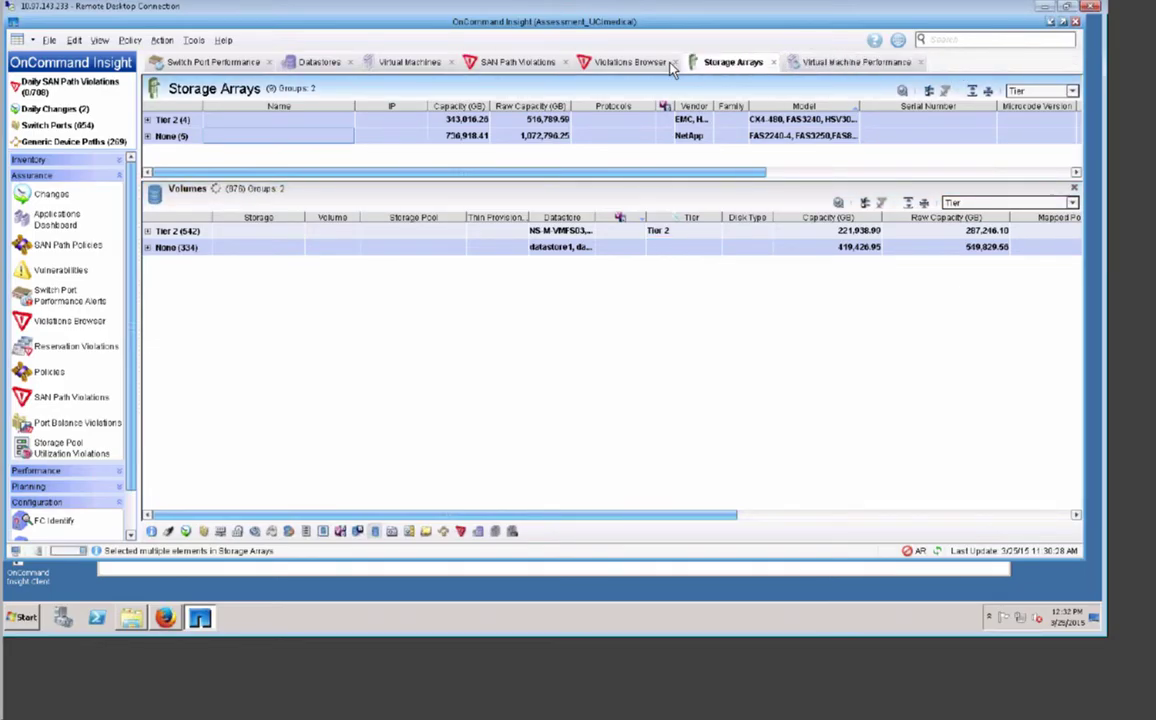
click(673, 62)
click(810, 62)
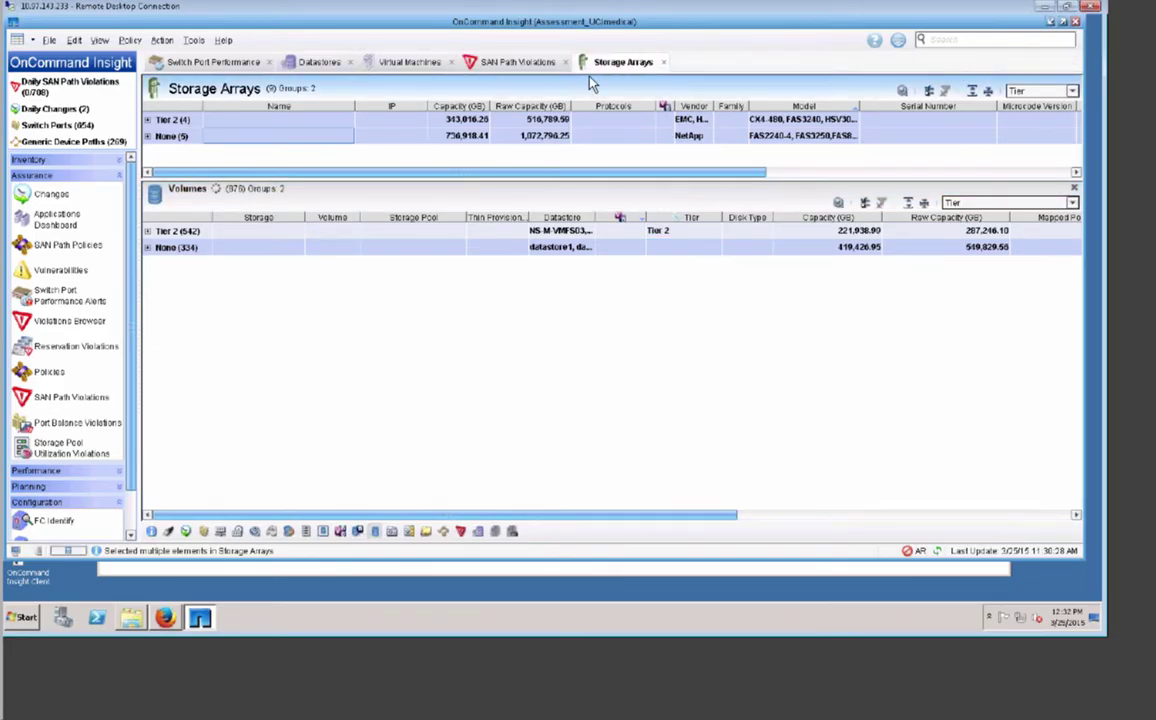
click(565, 62)
click(451, 62)
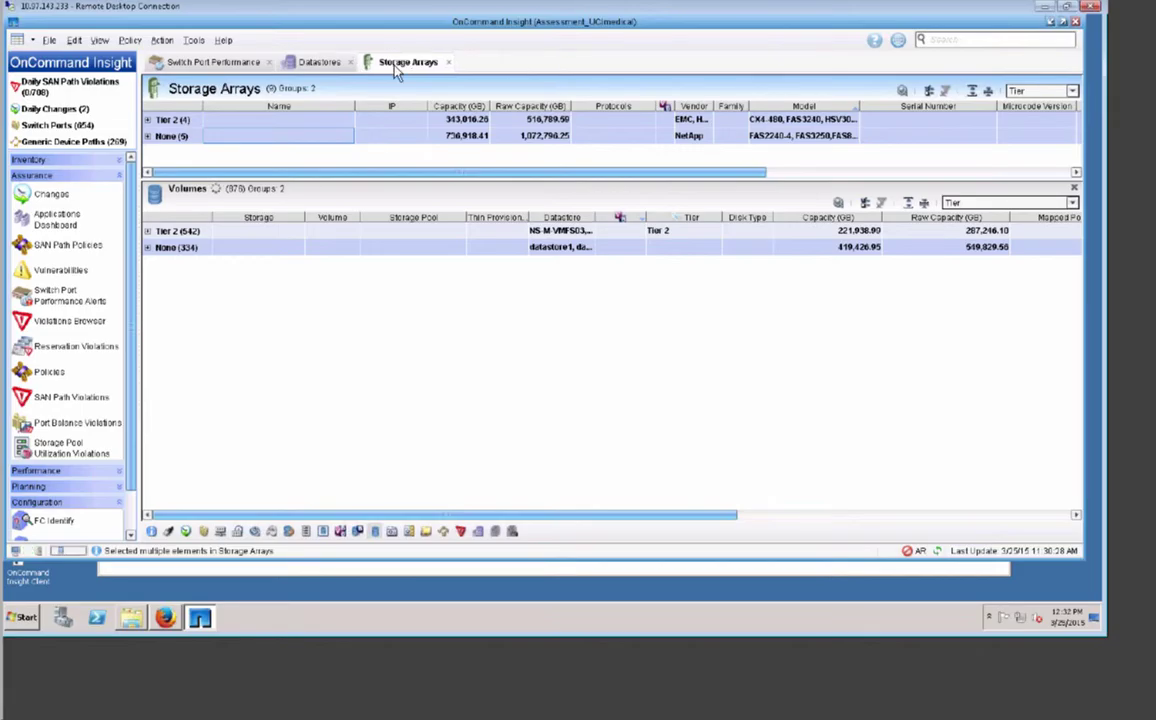
click(320, 62)
click(350, 62)
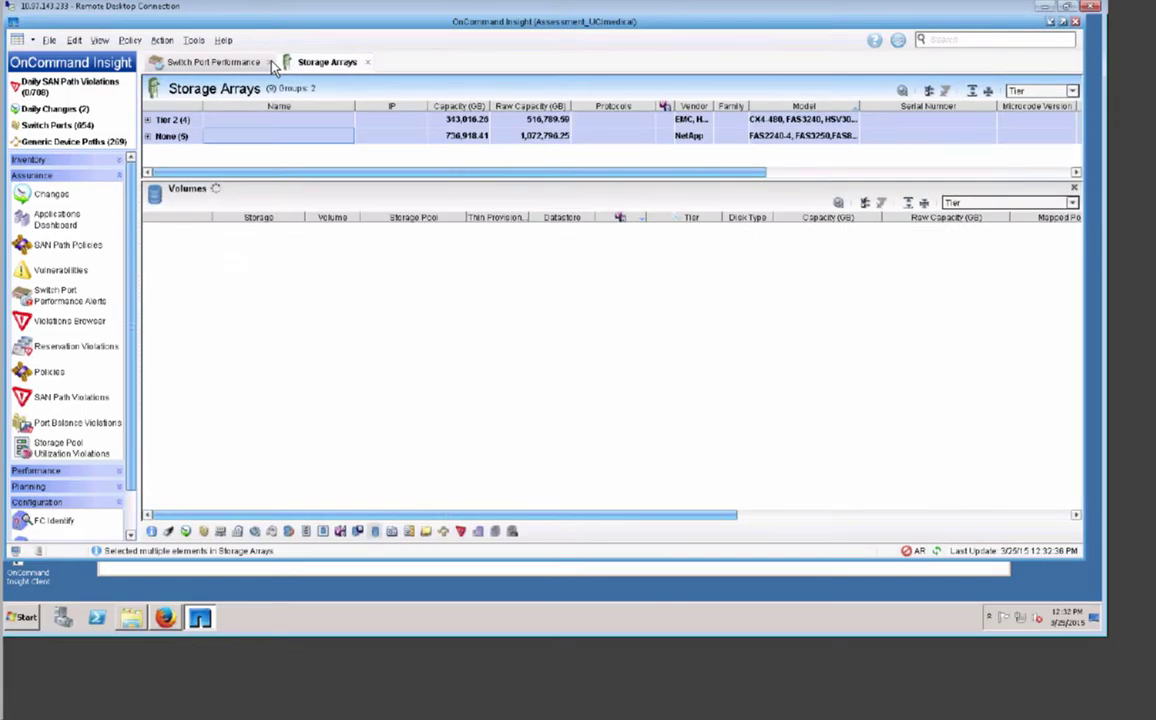
click(270, 62)
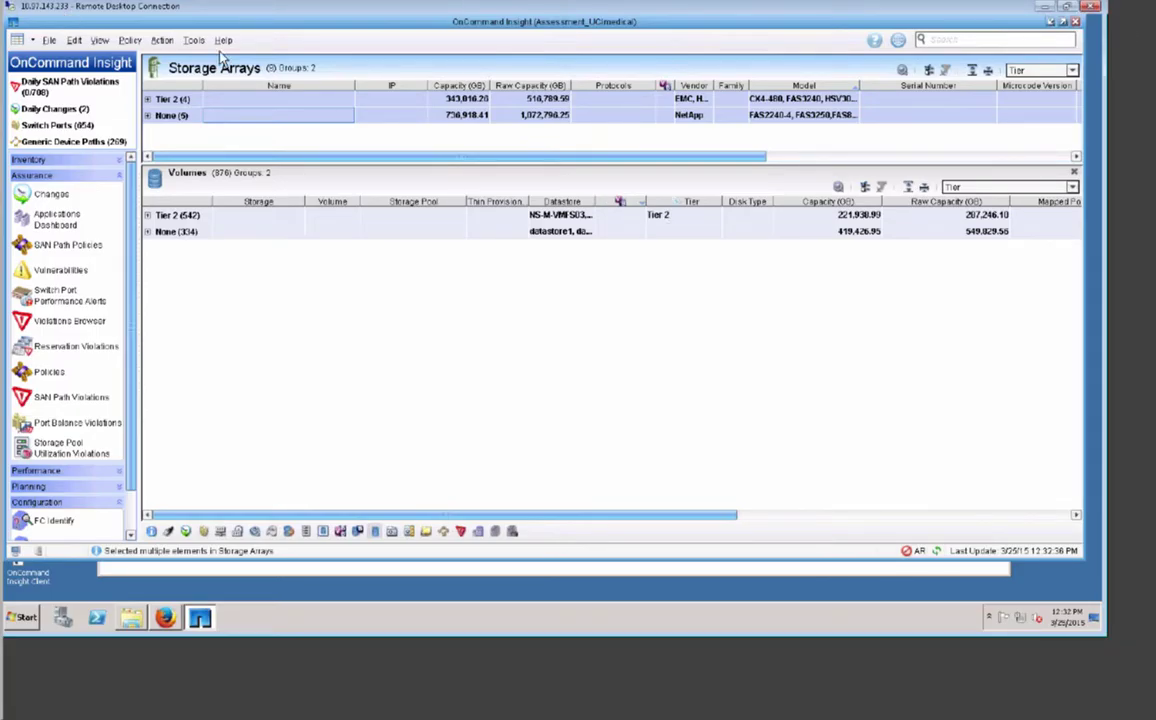
- Open the Storage Tier Quality annotation rule set for editing in the client settings
click(191, 41)
click(212, 89)
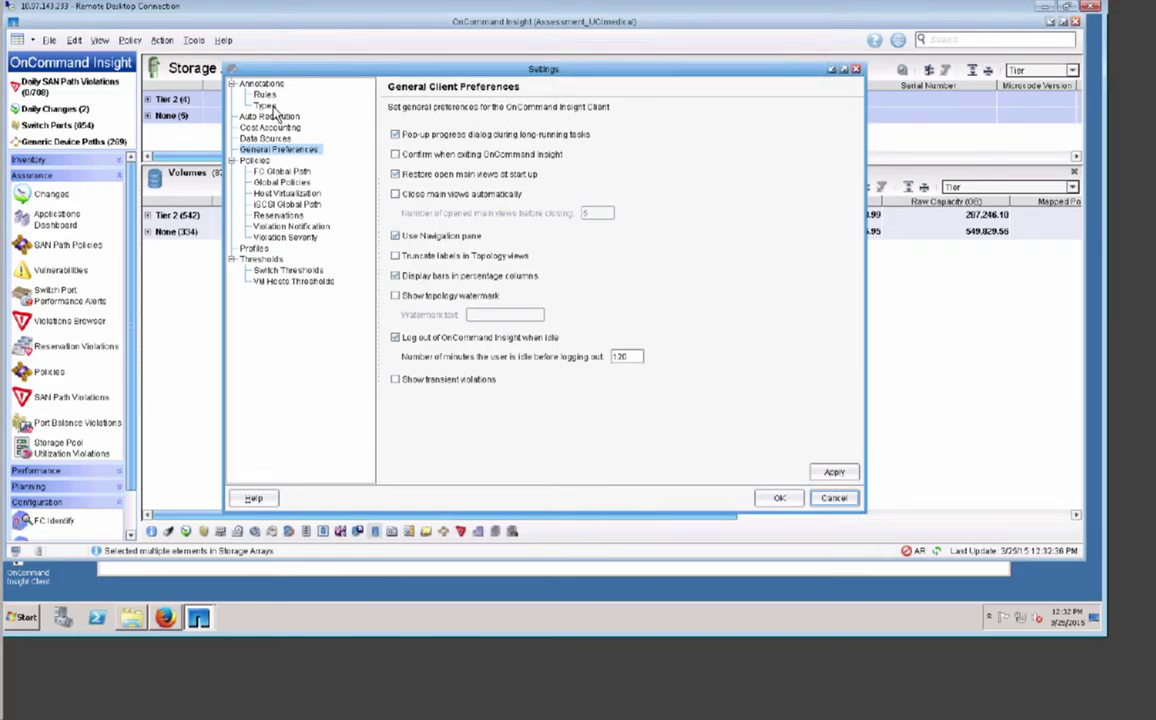
click(264, 94)
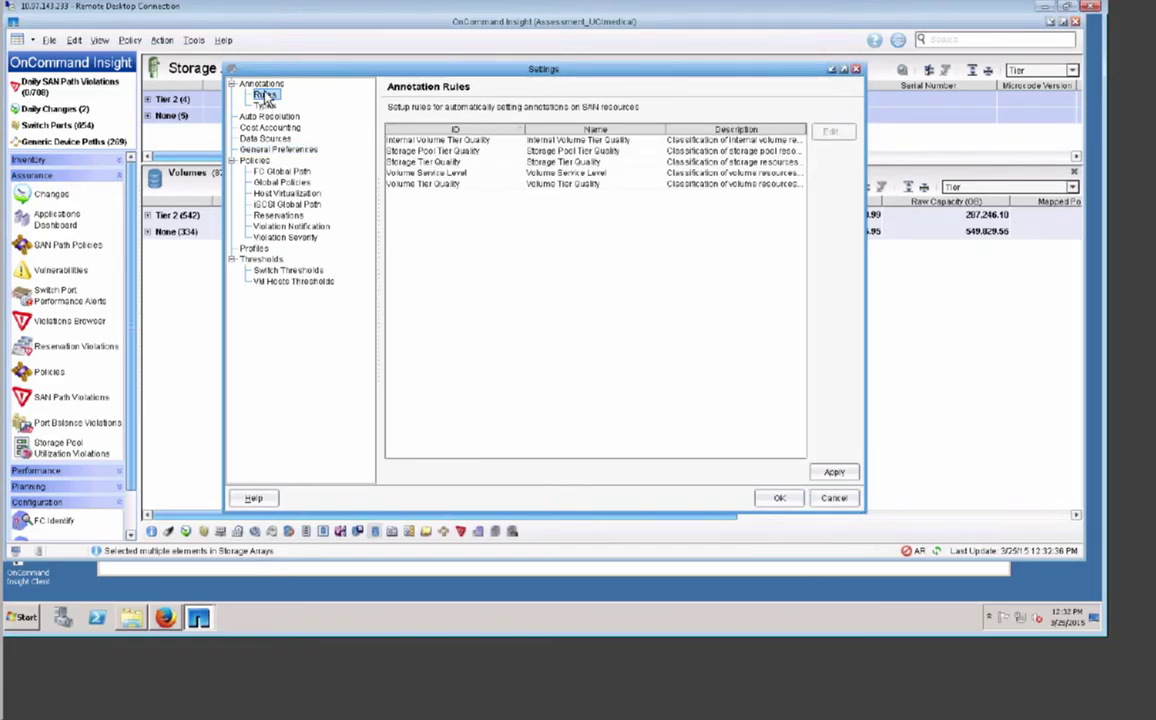
click(425, 161)
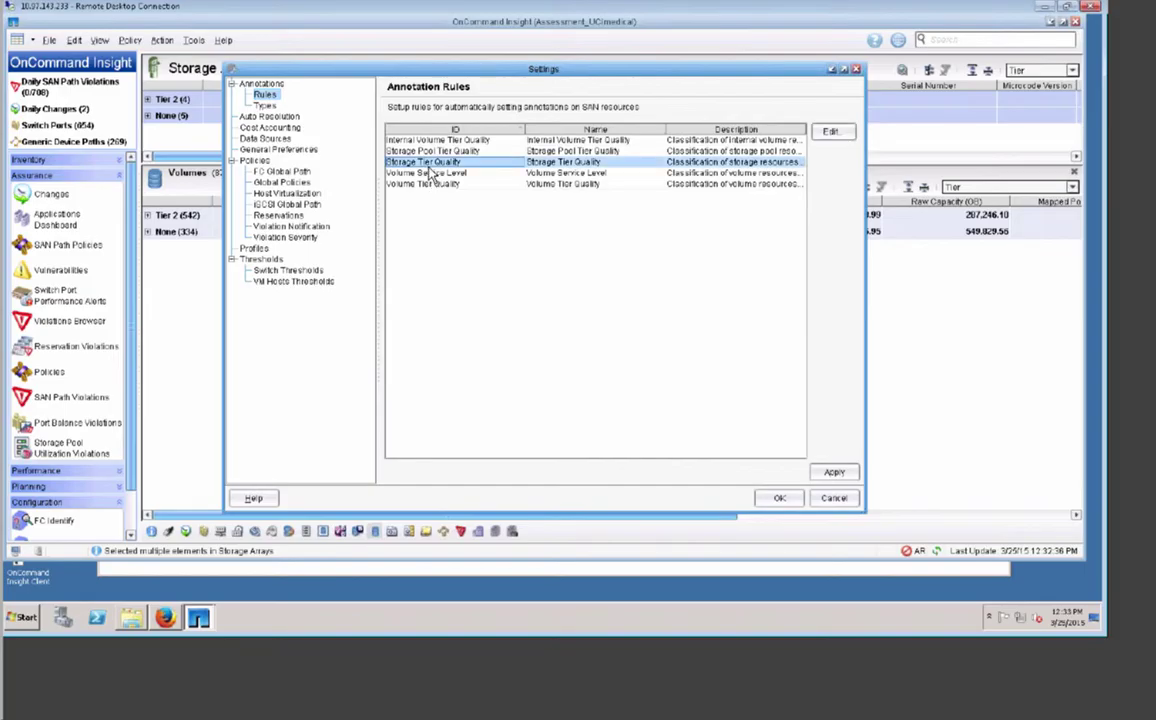
click(831, 132)
- Remove every rule from the Storage Tier Quality rule set, from Symmetrix through Violin Memory storage tier, and confirm the emptied set
click(409, 276)
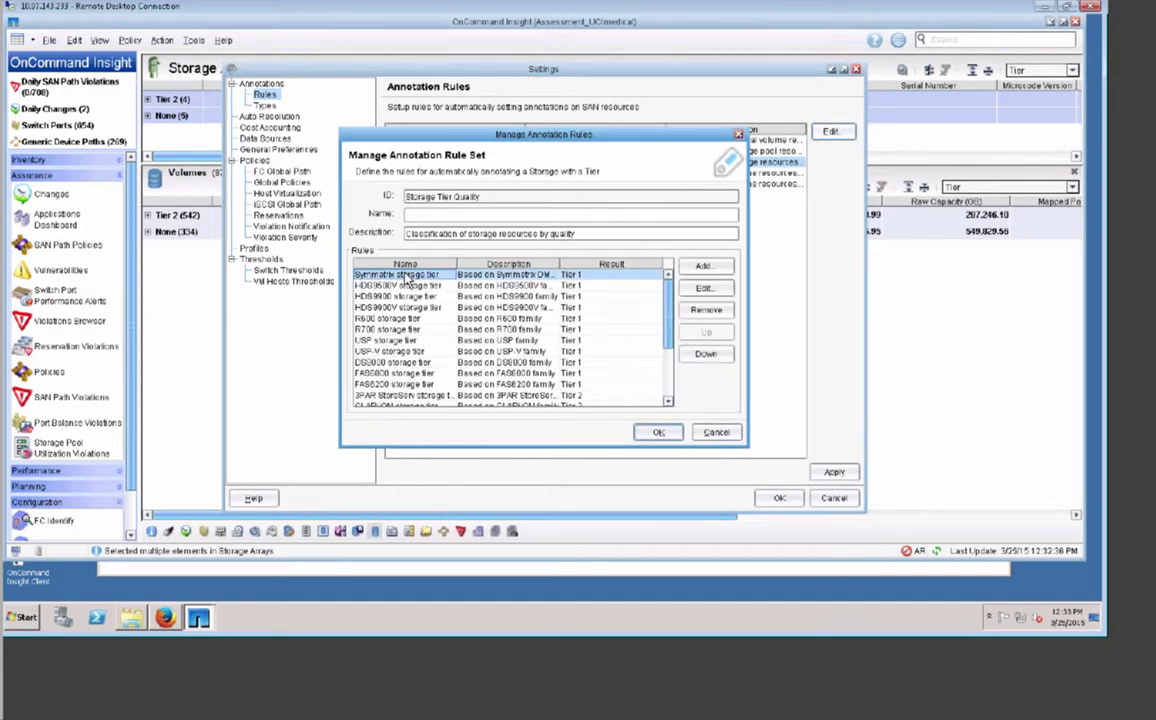
click(690, 311)
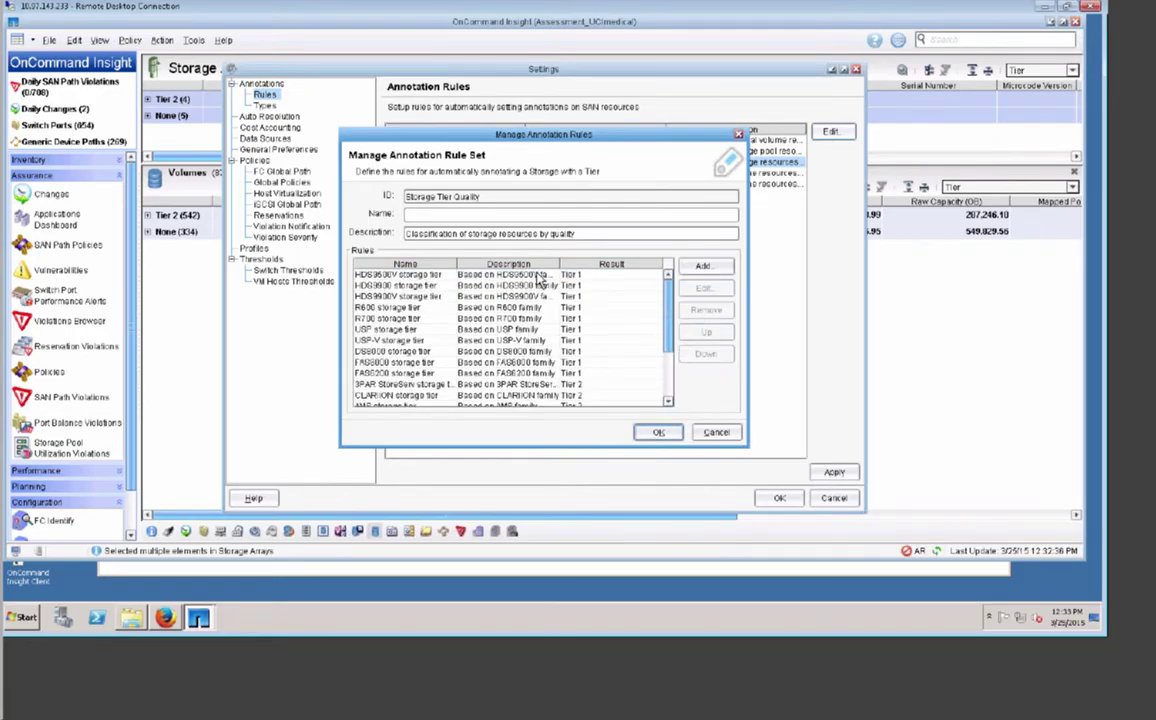
click(488, 274)
click(704, 310)
click(540, 275)
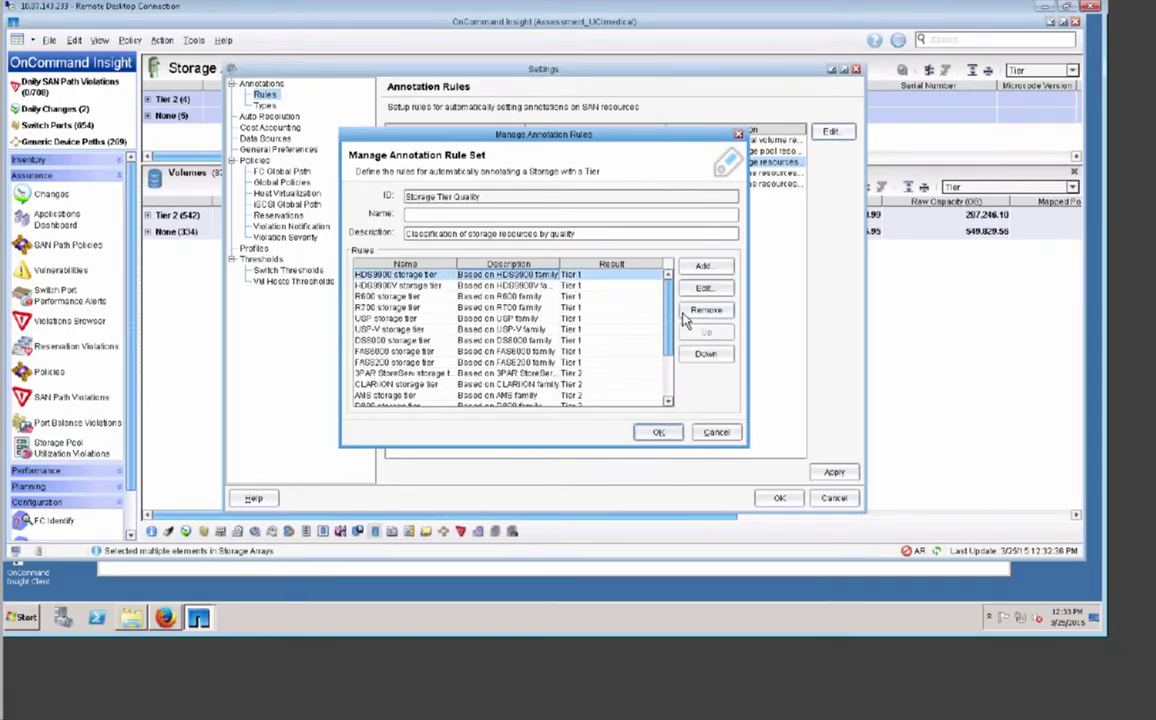
click(702, 311)
click(700, 313)
click(598, 276)
click(704, 311)
click(573, 277)
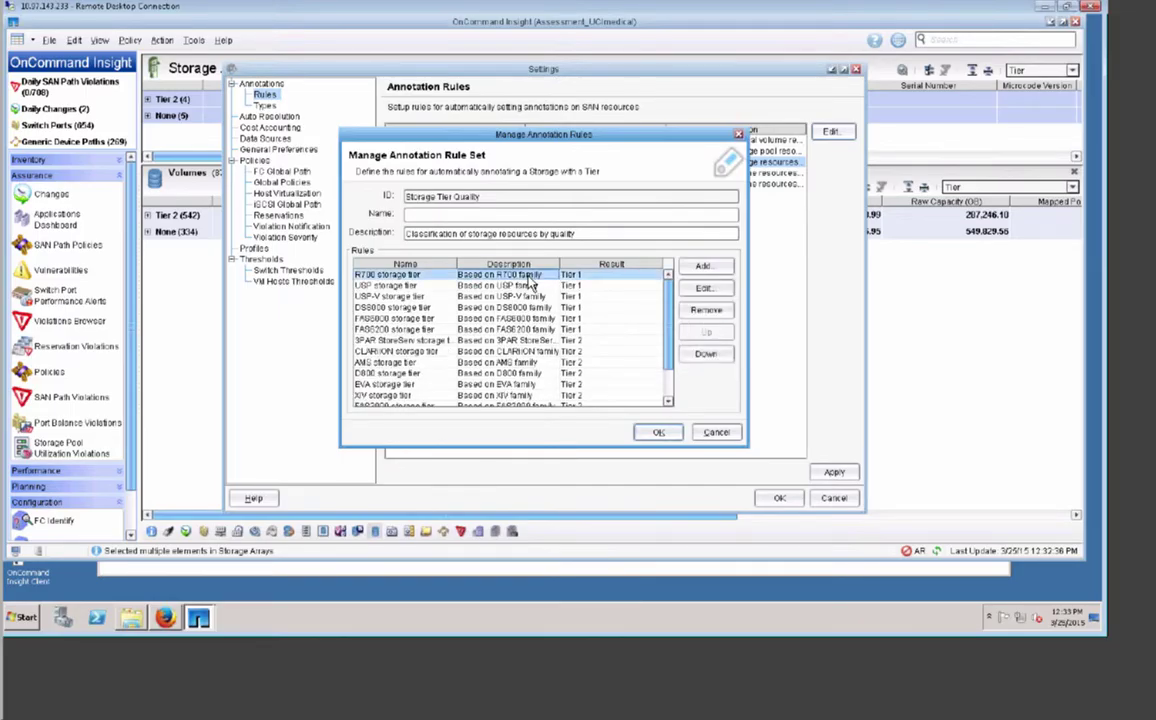
click(704, 310)
click(508, 276)
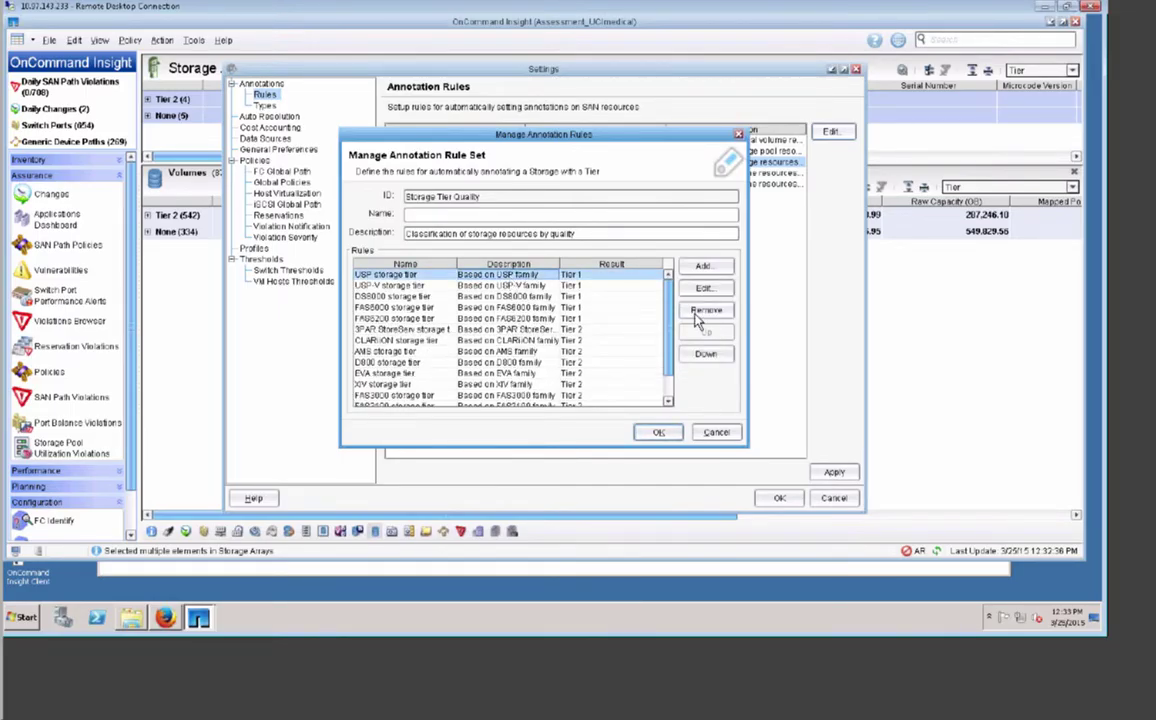
click(705, 310)
click(533, 277)
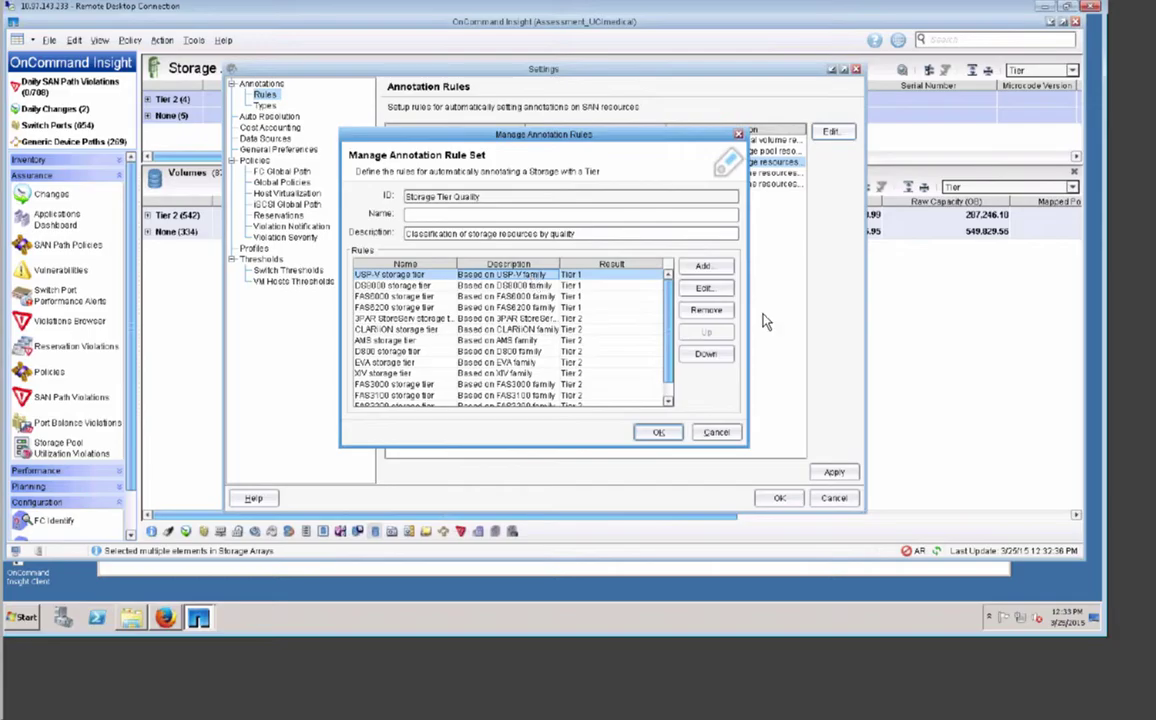
click(705, 310)
click(547, 278)
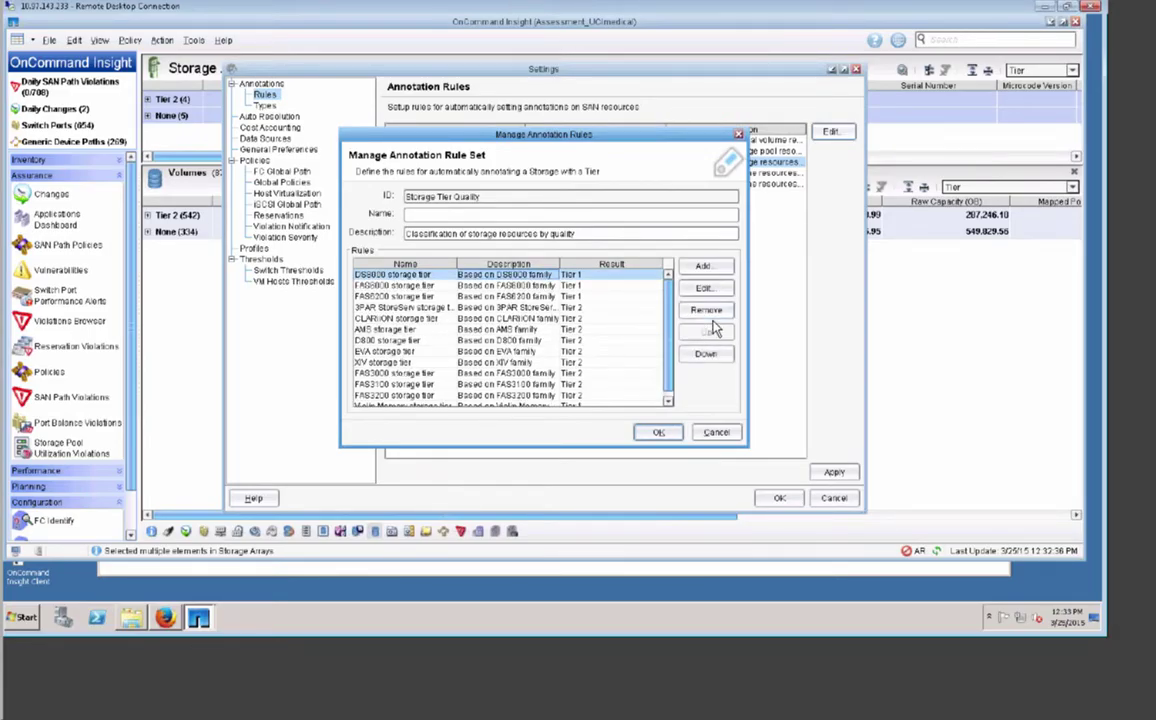
click(705, 310)
click(480, 274)
click(705, 310)
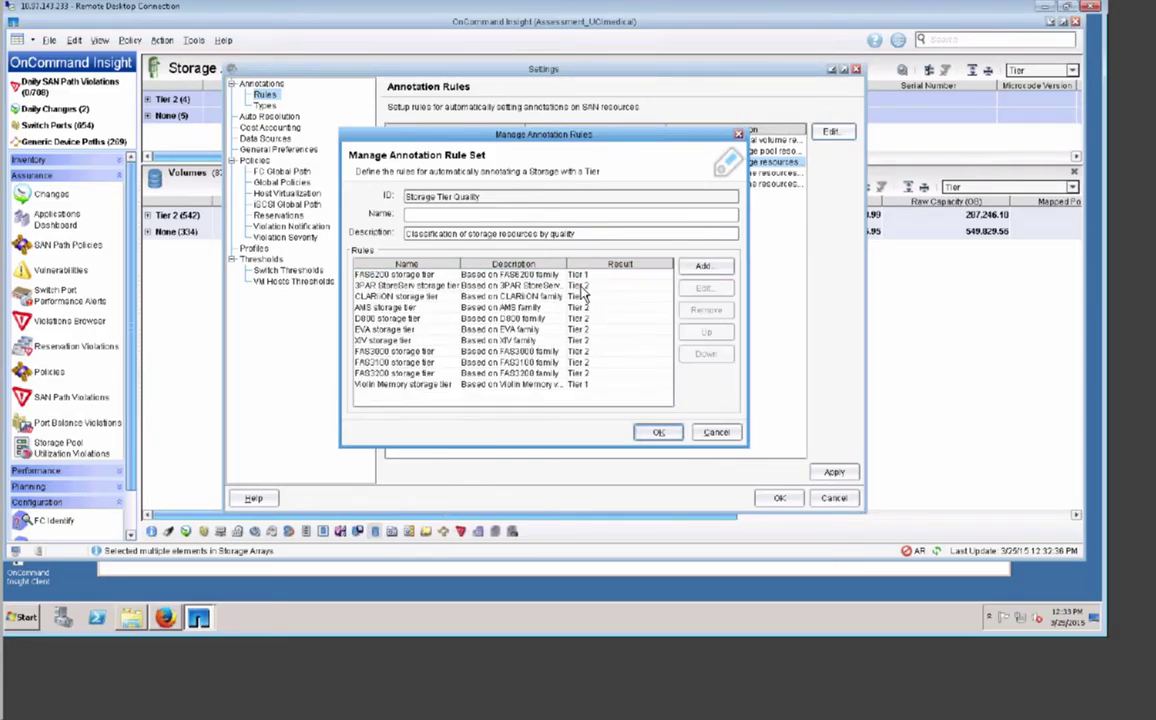
click(505, 275)
click(705, 310)
click(520, 274)
click(705, 310)
click(522, 276)
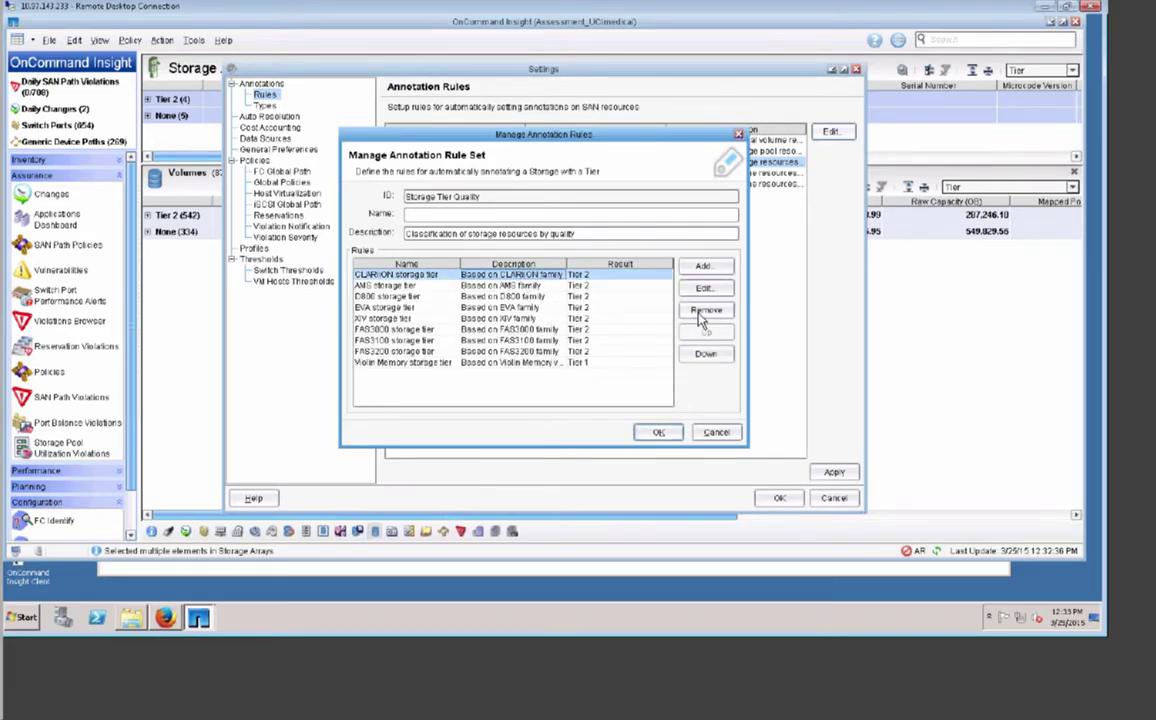
click(705, 310)
click(520, 276)
click(705, 310)
click(510, 275)
click(707, 314)
click(510, 275)
click(705, 310)
click(540, 275)
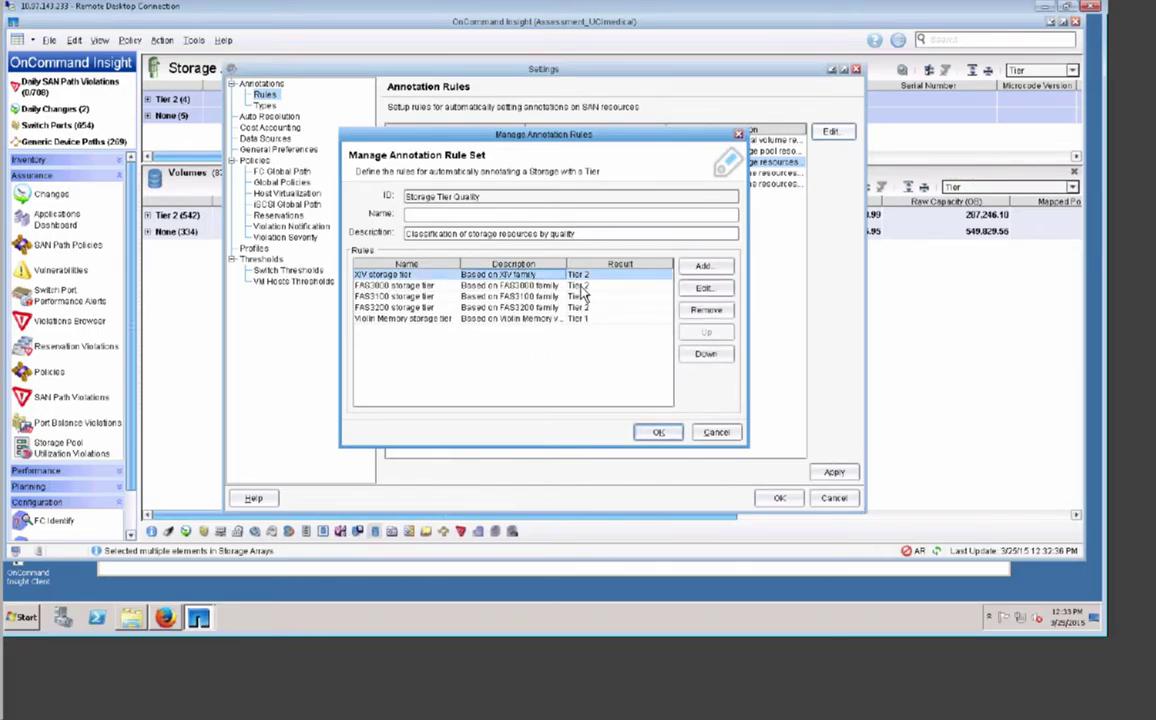
click(705, 310)
click(620, 276)
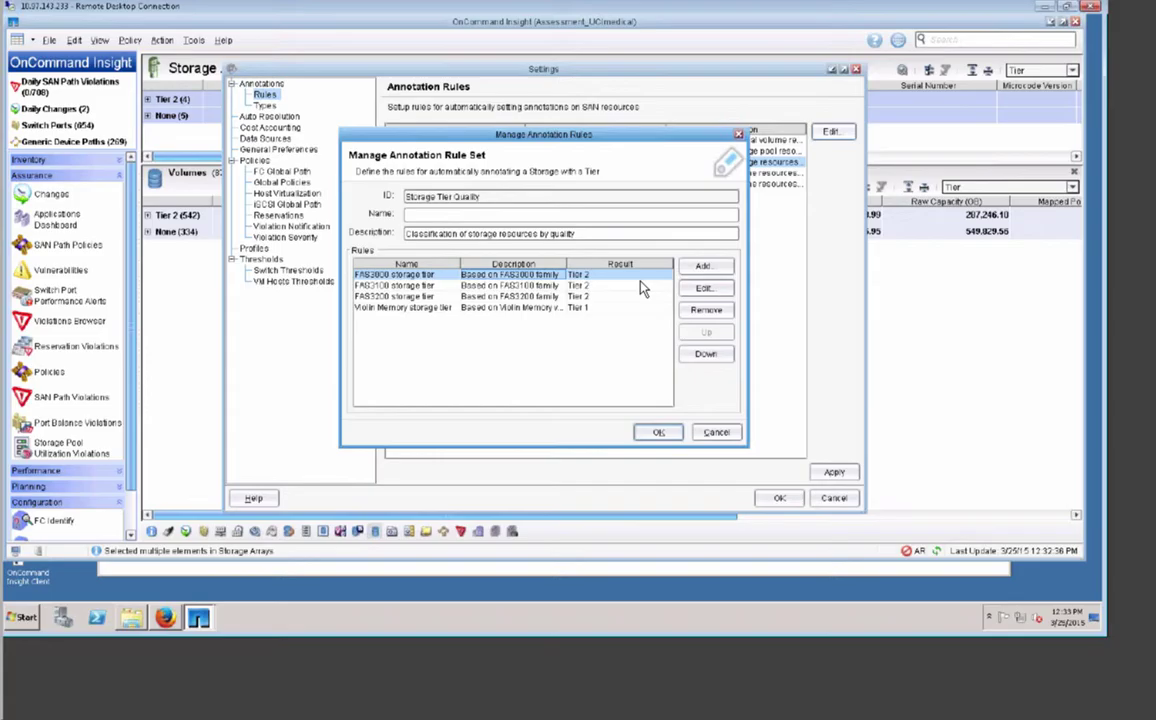
click(705, 310)
click(545, 276)
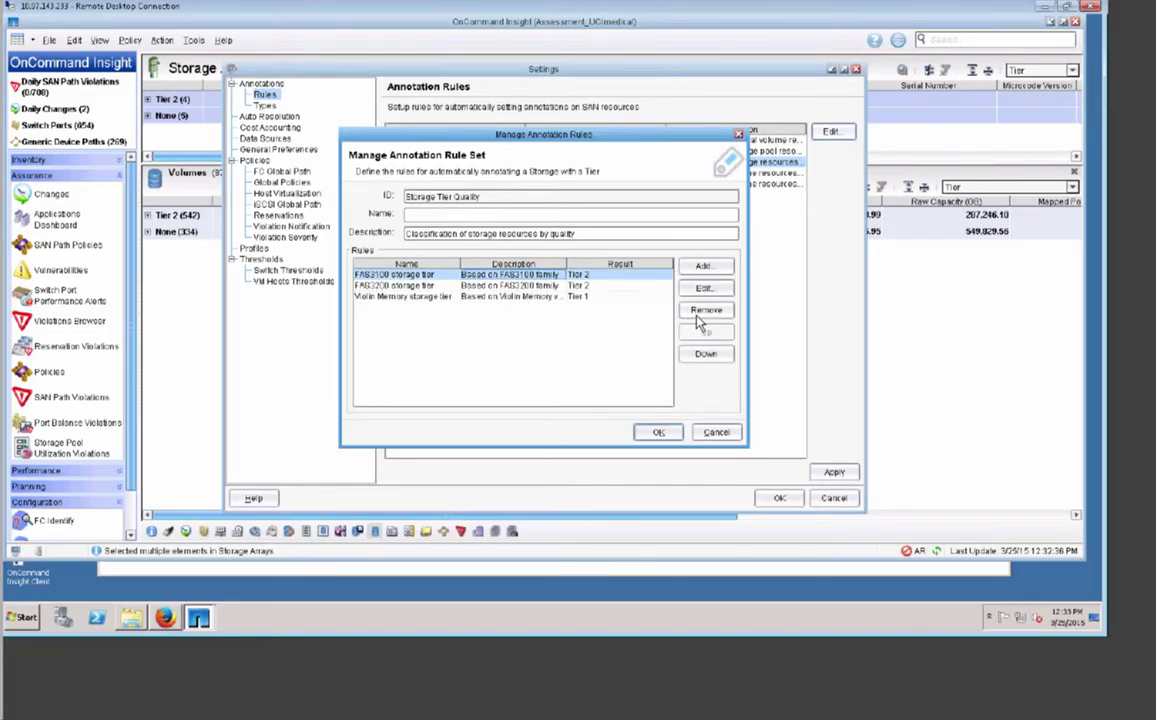
click(705, 310)
click(540, 275)
click(701, 314)
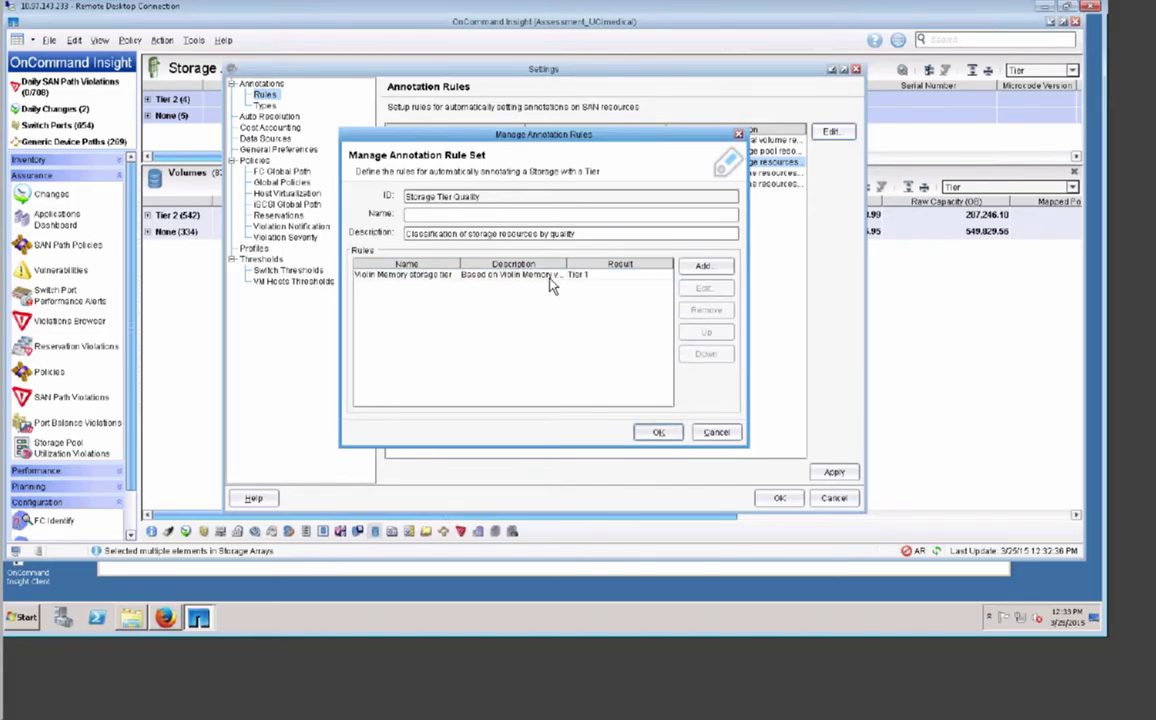
click(540, 275)
click(705, 310)
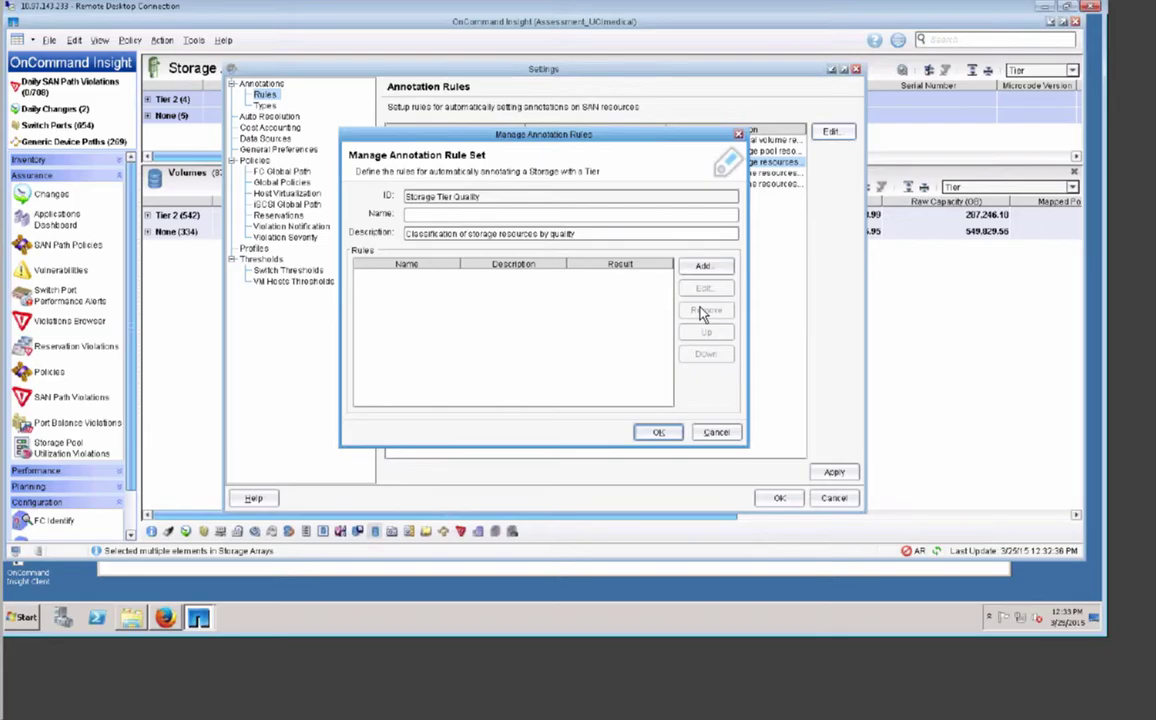
click(662, 433)
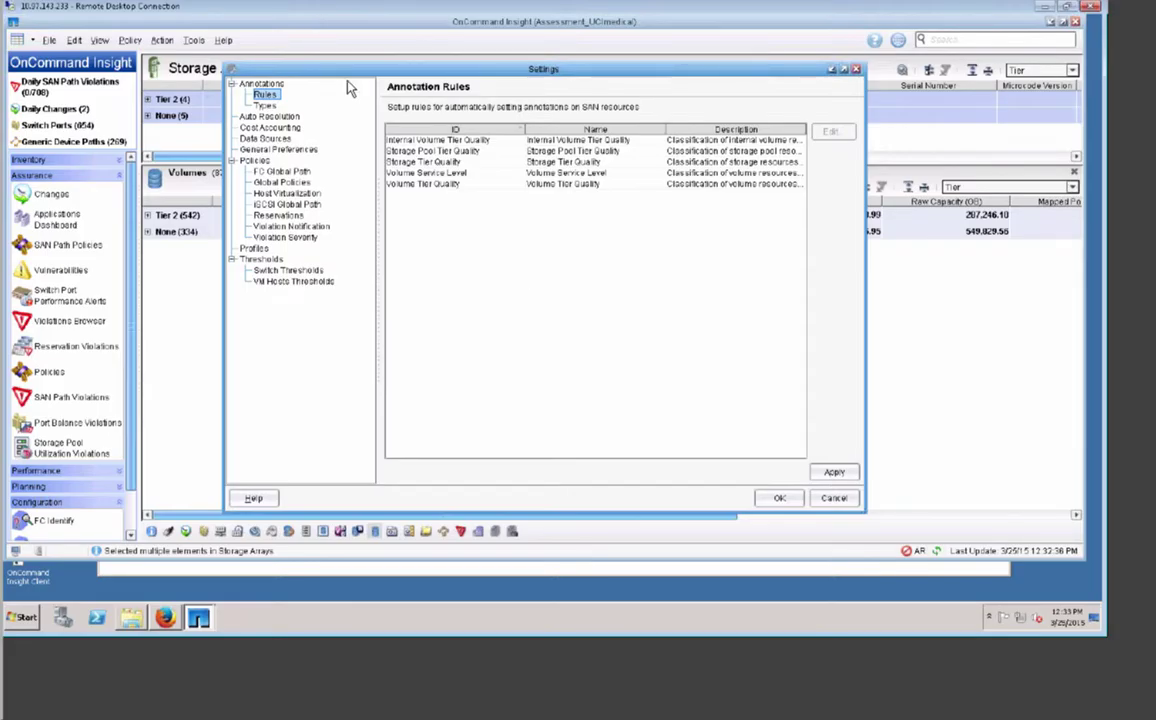
- Open the Tier annotation type for editing
click(252, 106)
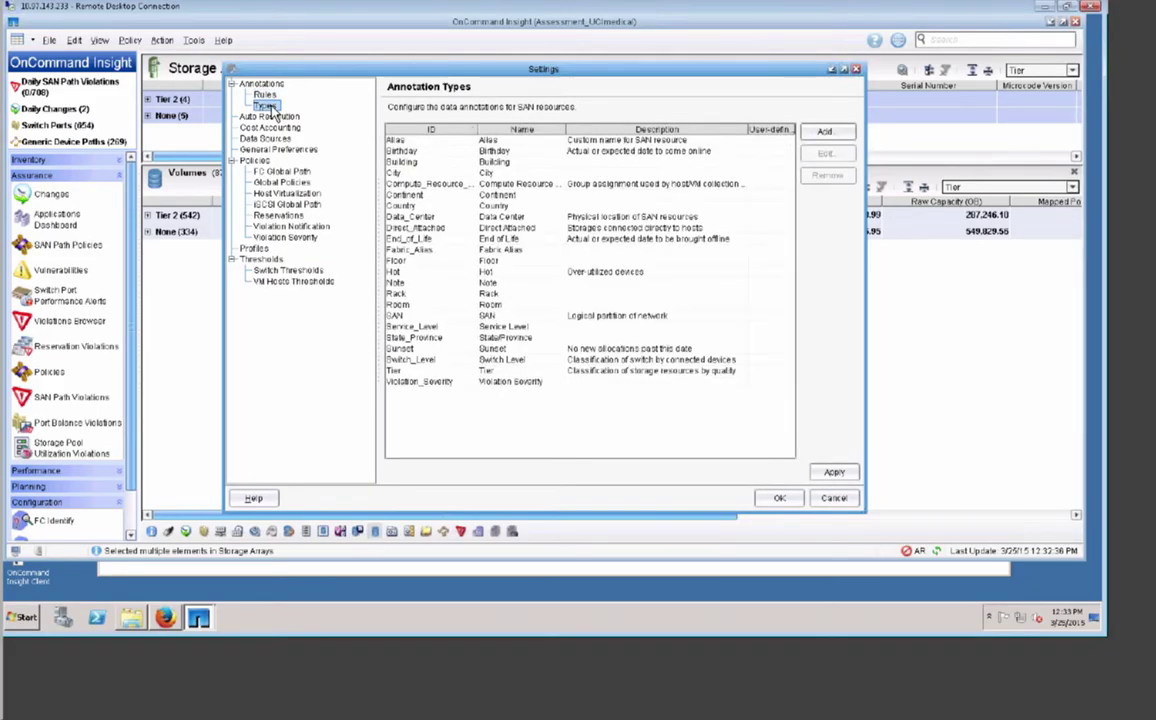
click(450, 370)
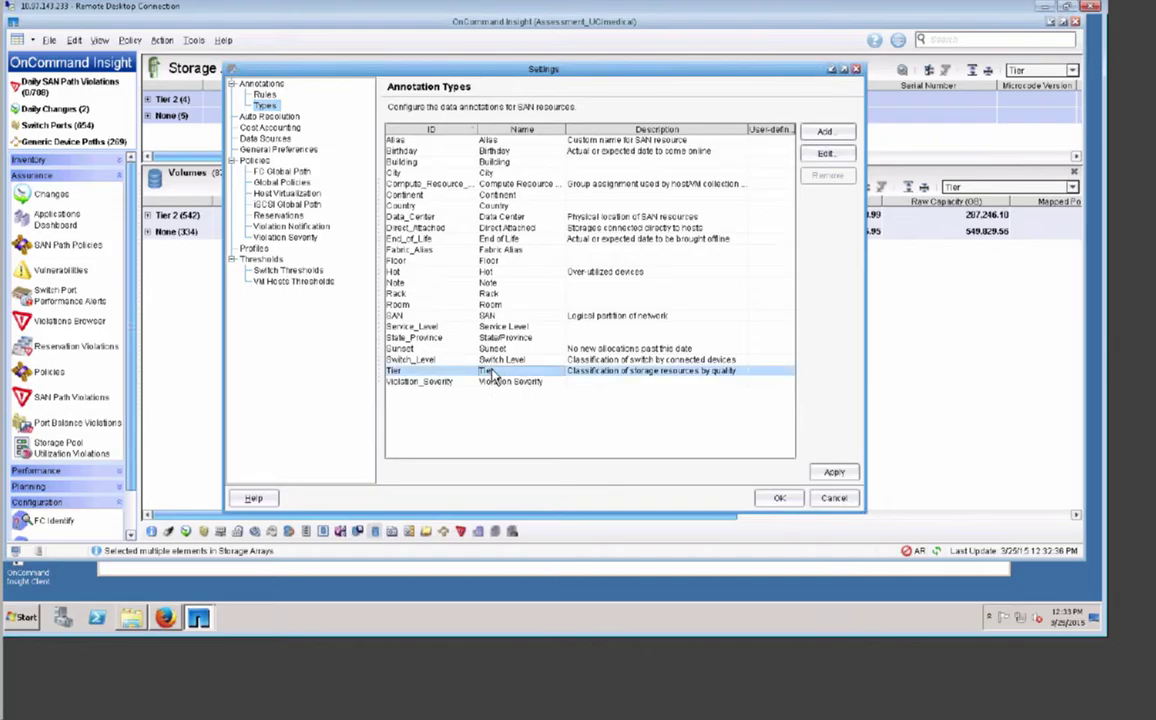
click(830, 155)
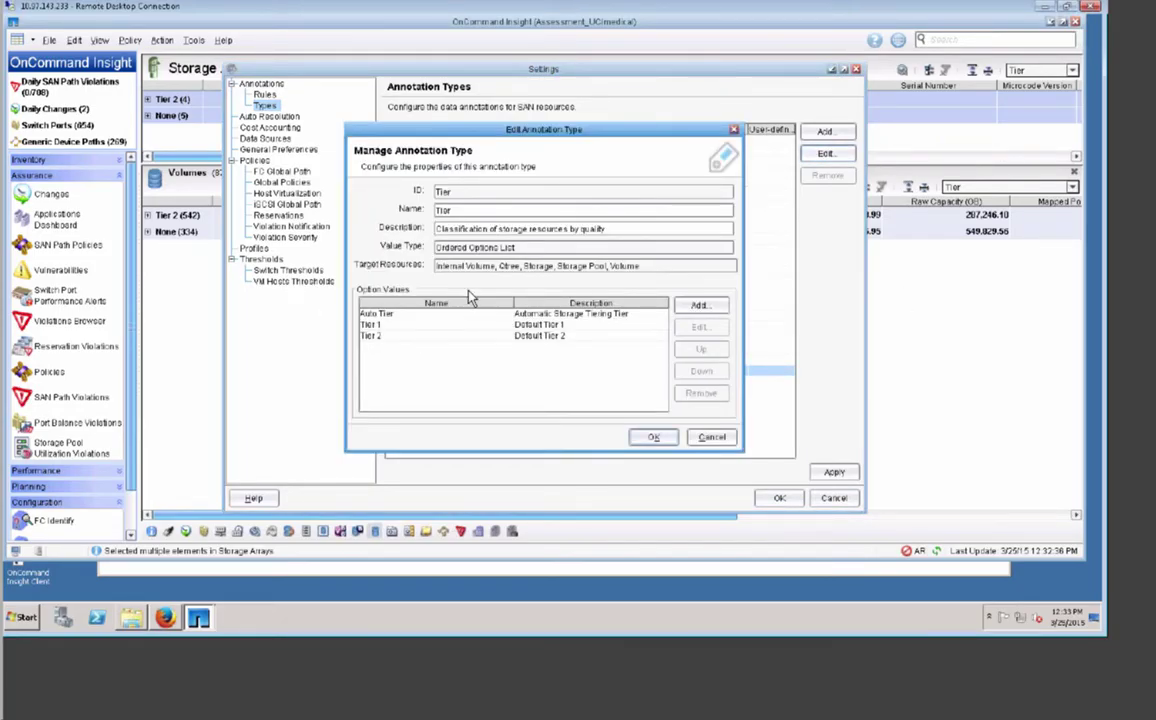
- Try to rename the Tier 1 option value of the Tier annotation type to SAS
click(575, 314)
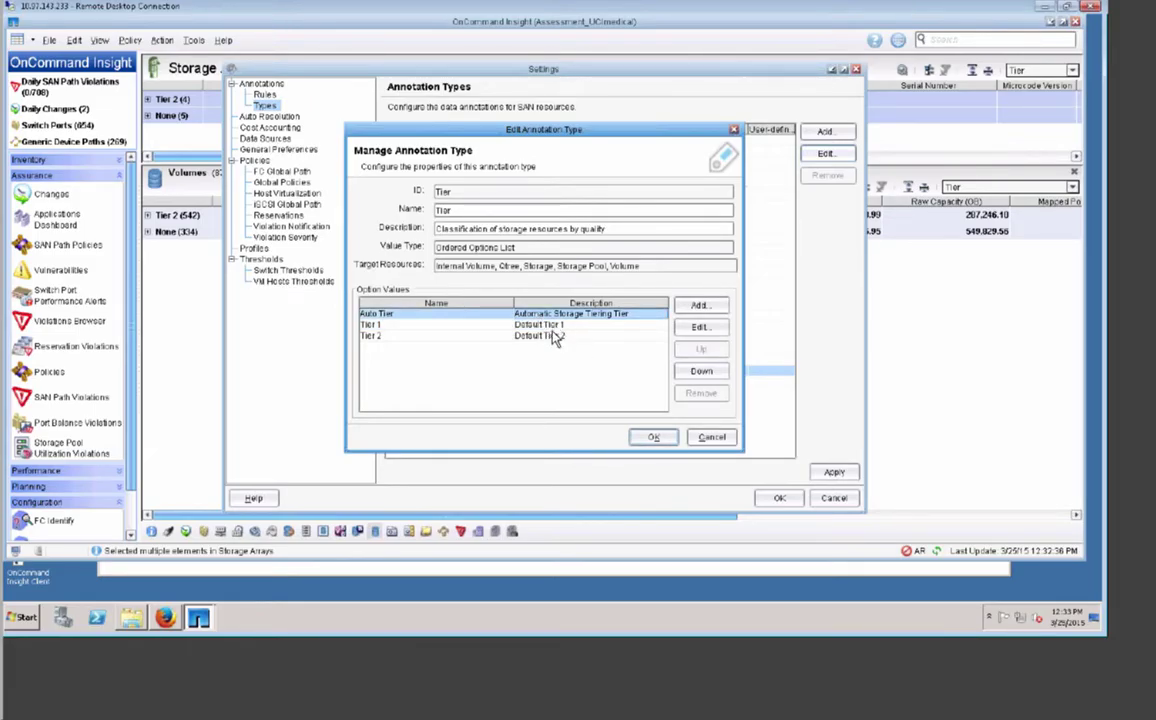
click(555, 325)
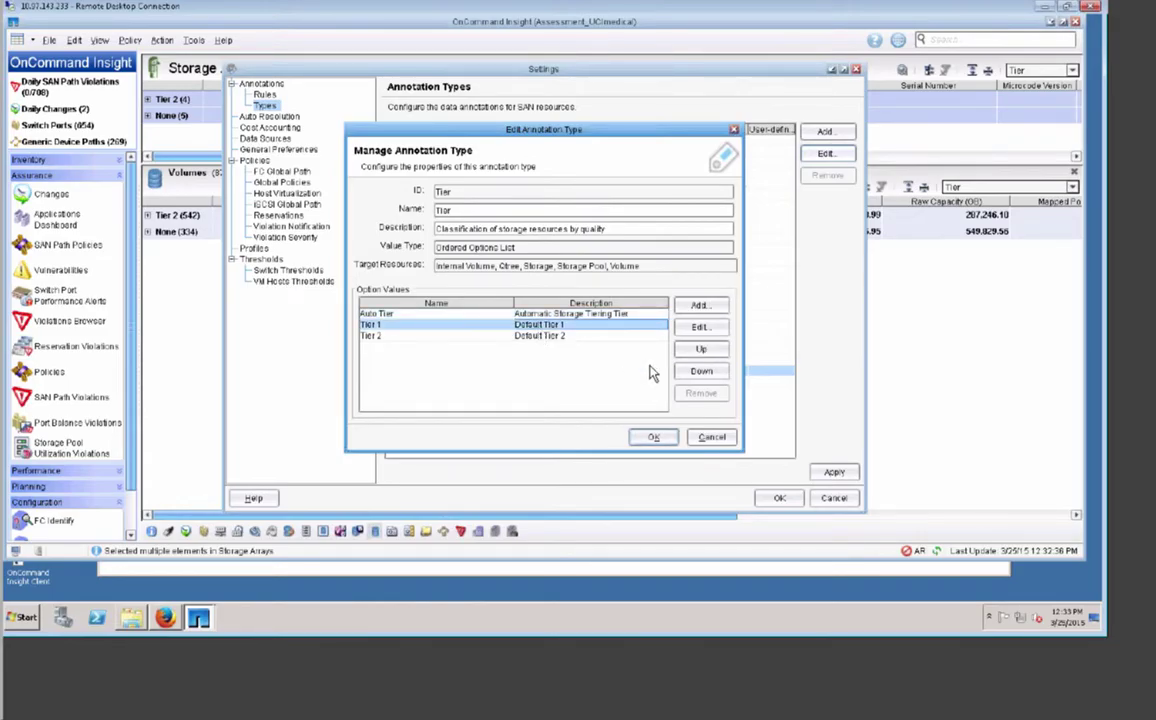
click(700, 327)
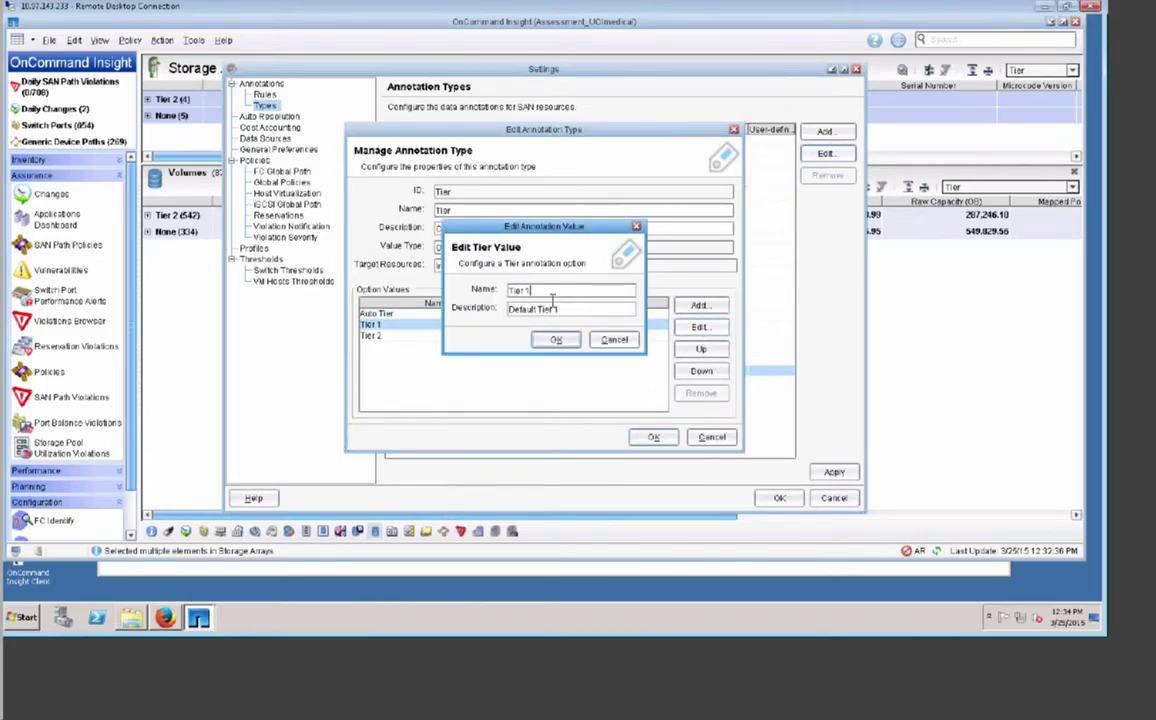
key(ctrl+a)
text(SAS)
click(557, 340)
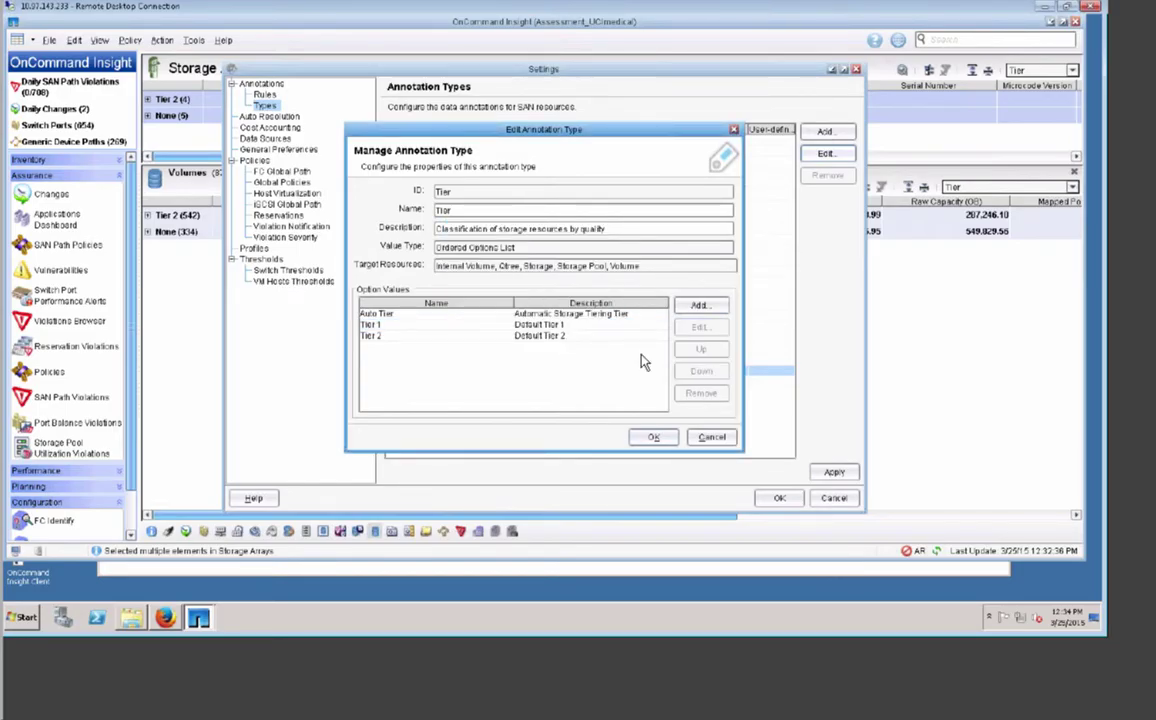
- Try to rename the Tier 2 option value of the Tier annotation type to SATA
click(590, 336)
click(700, 327)
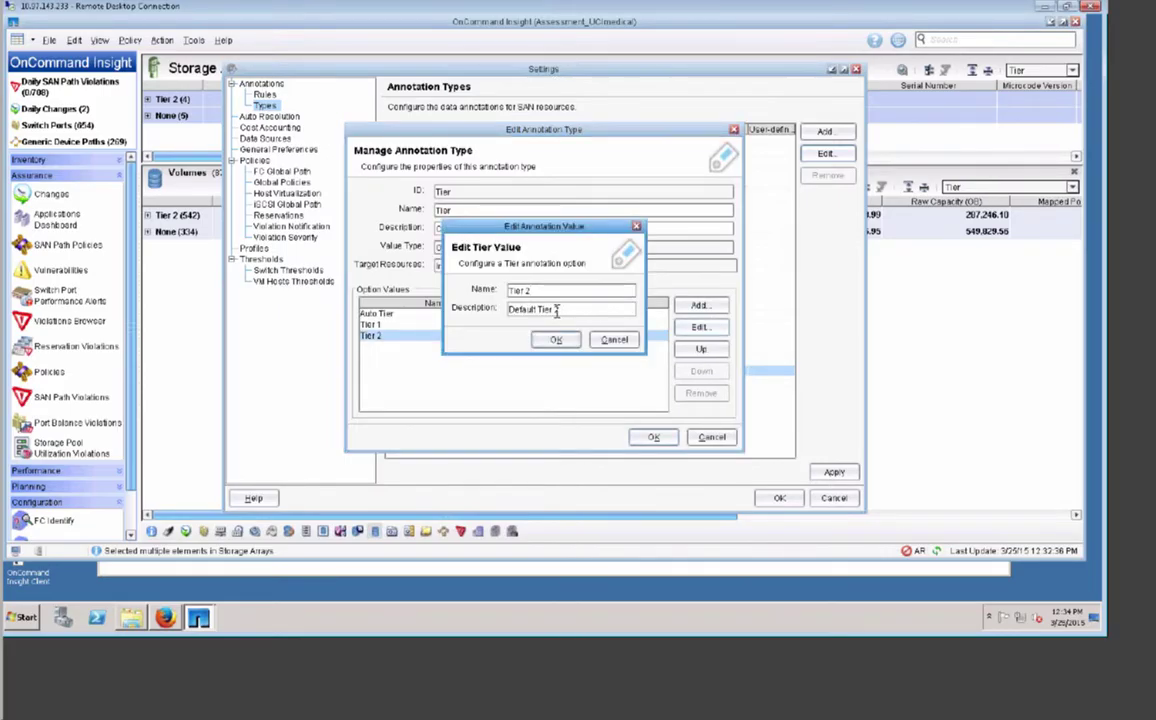
text(SATA)
click(550, 339)
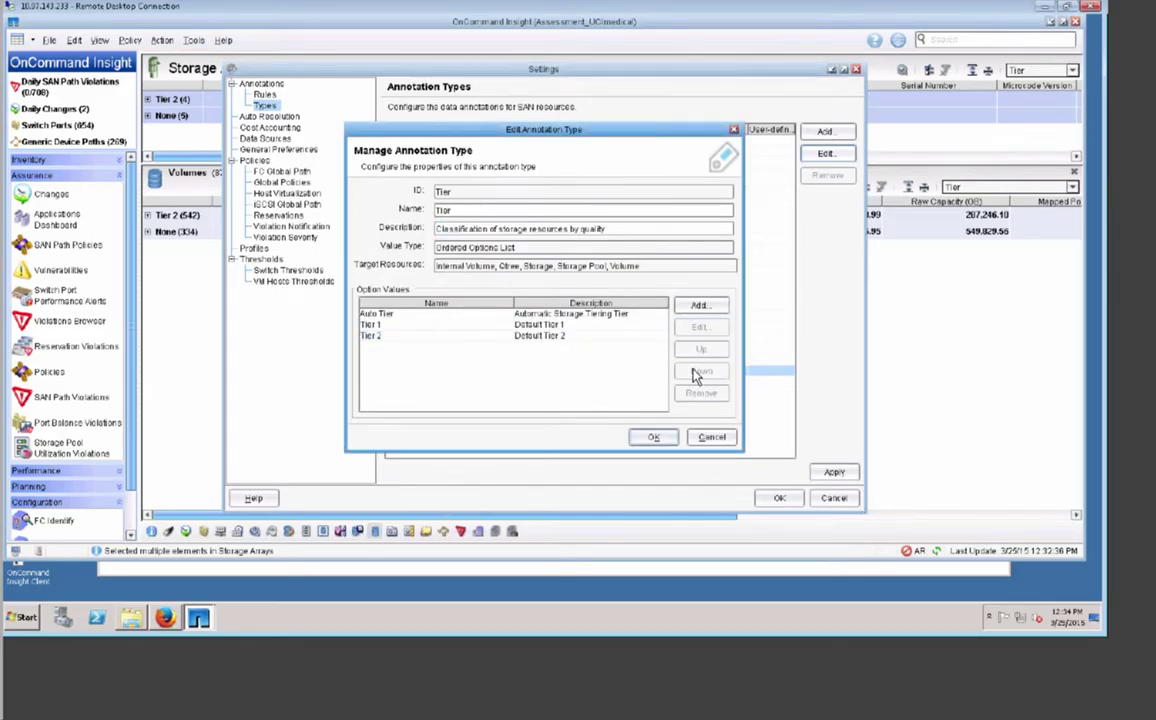
- Add an option value named SSD with the description Tier 0 to the Tier annotation type and confirm the annotation type
click(700, 305)
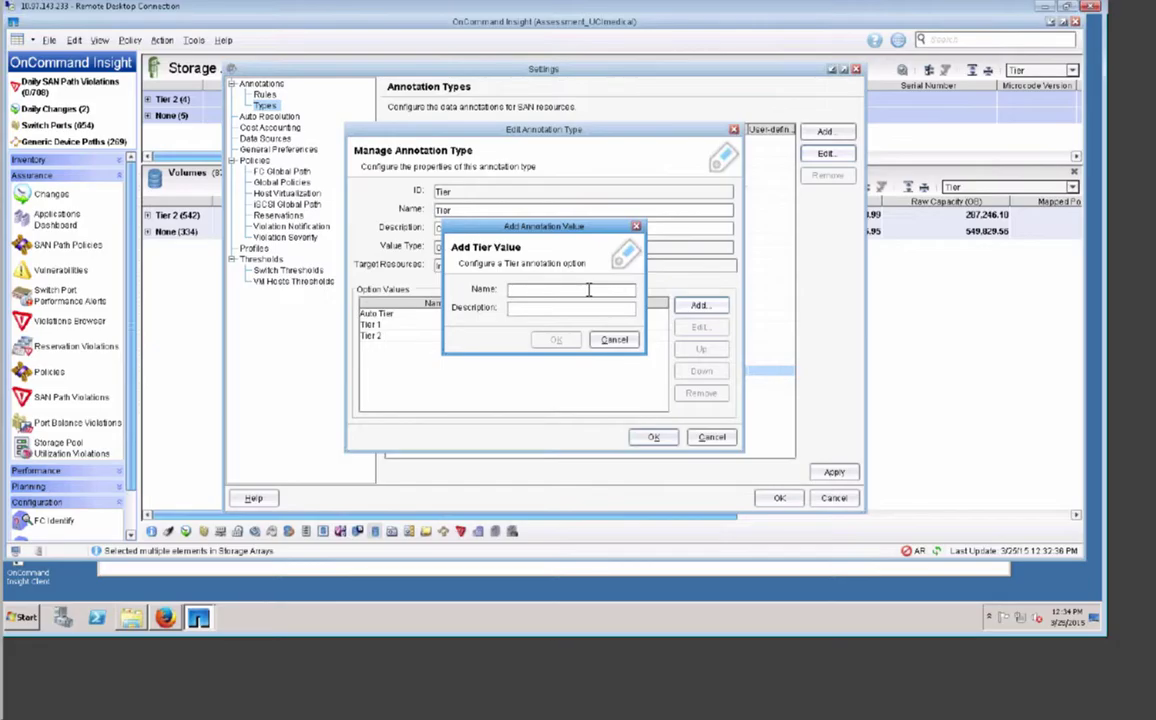
text(SSD)
text(Tier)
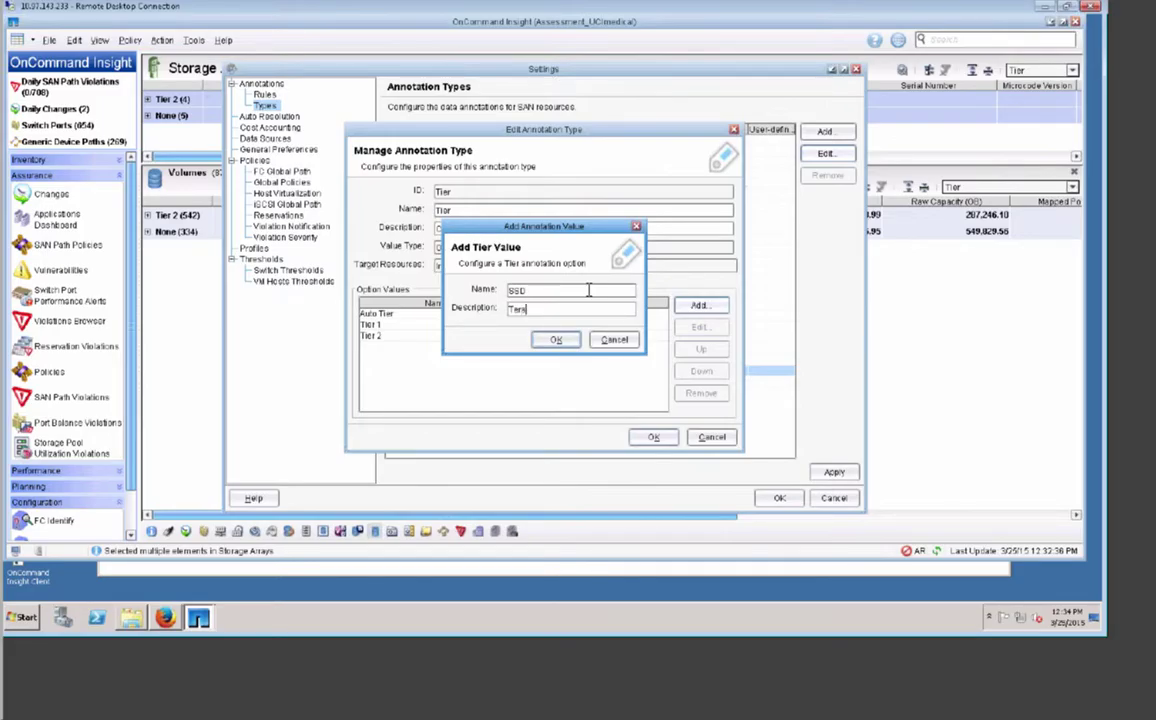
key(BackSpace)
key(BackSpace)
key(BackSpace)
key(BackSpace)
text(ier 0)
click(559, 341)
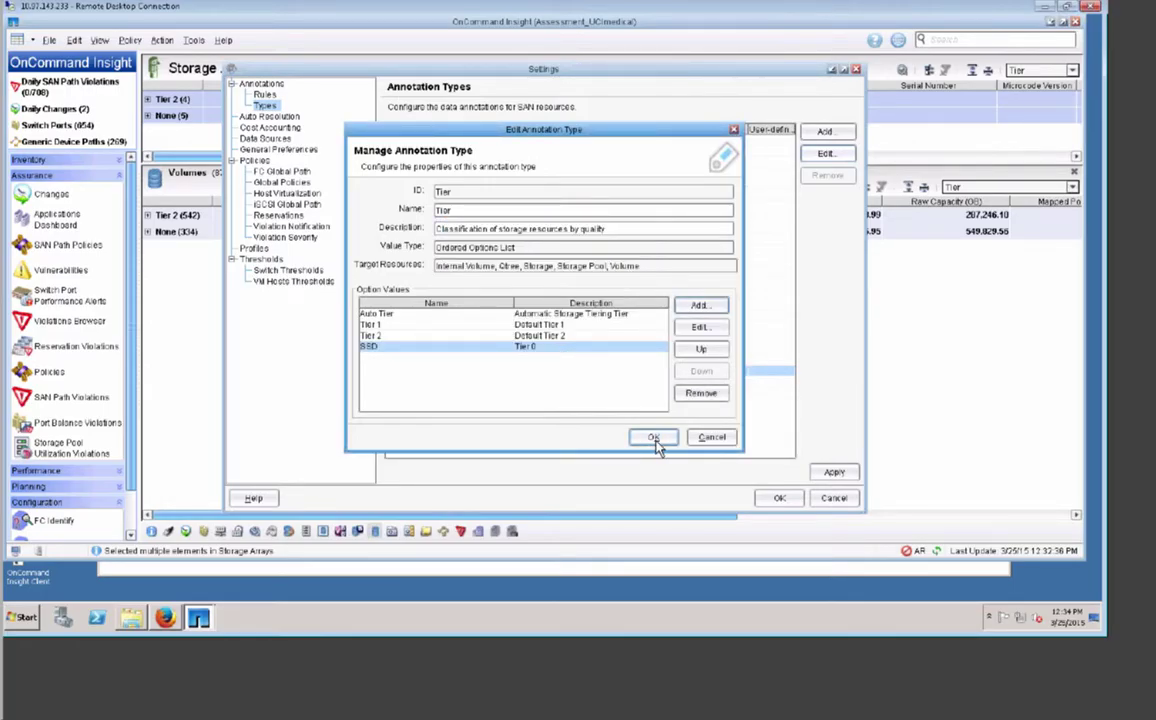
click(654, 439)
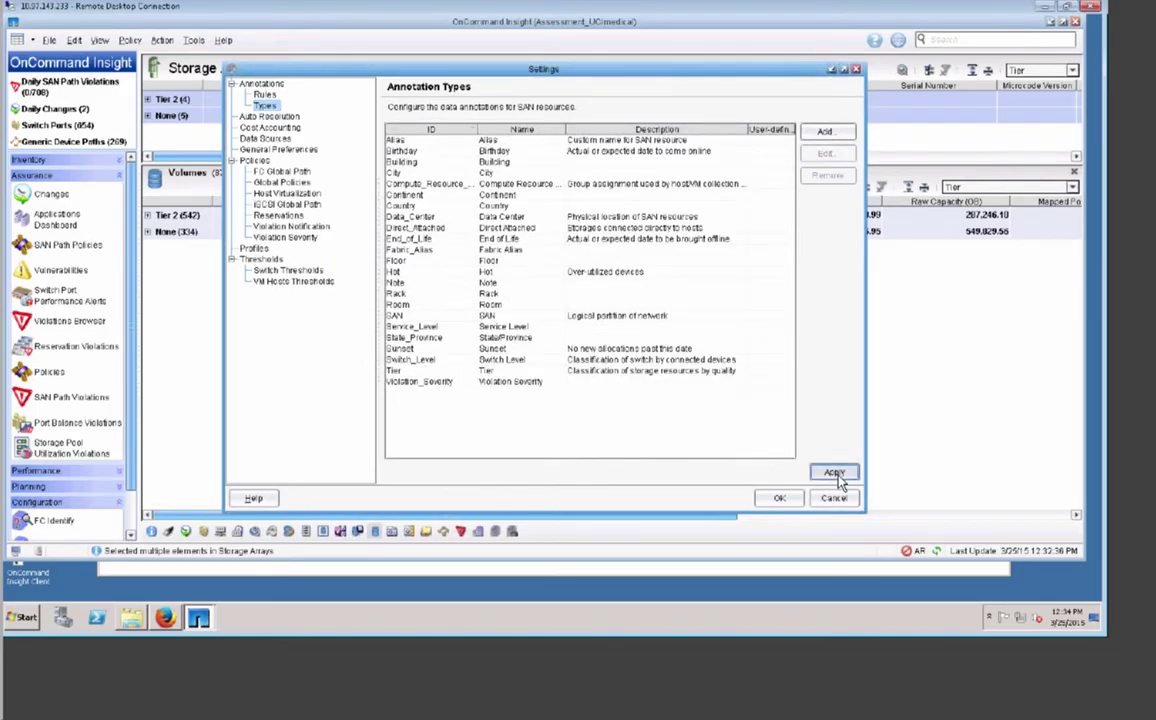
- Reopen the Tier annotation type and check the stored name of its Tier 2 option value, leaving it without changes
click(392, 370)
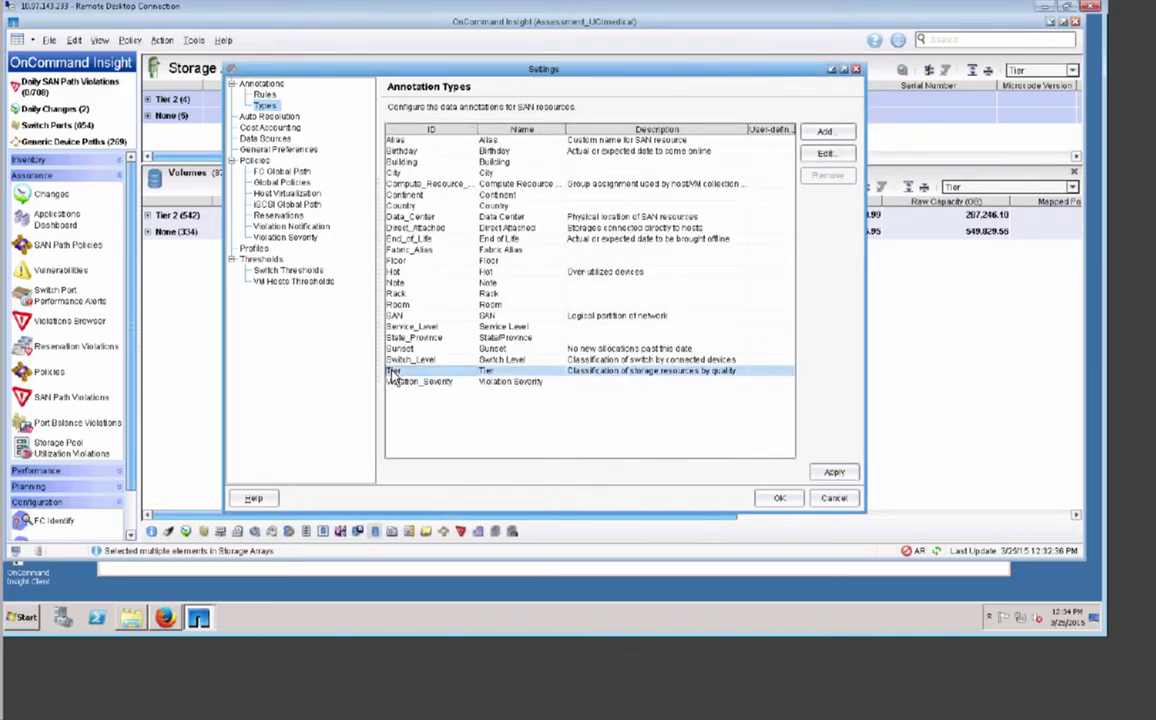
click(826, 153)
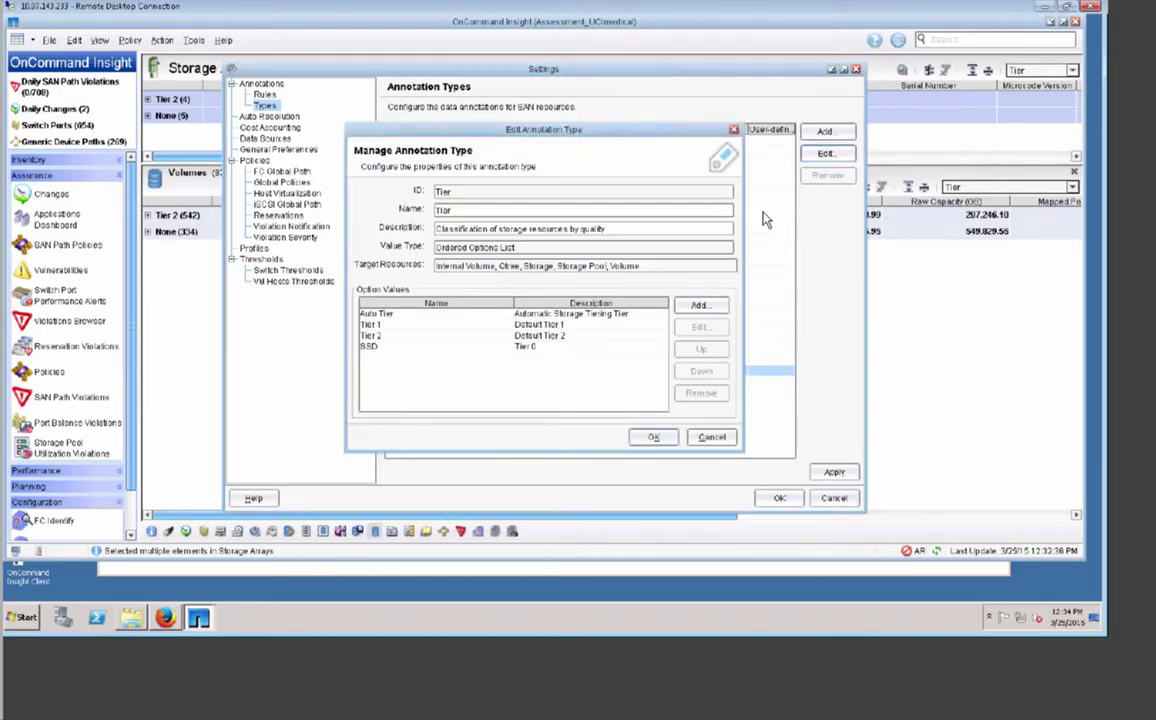
click(525, 336)
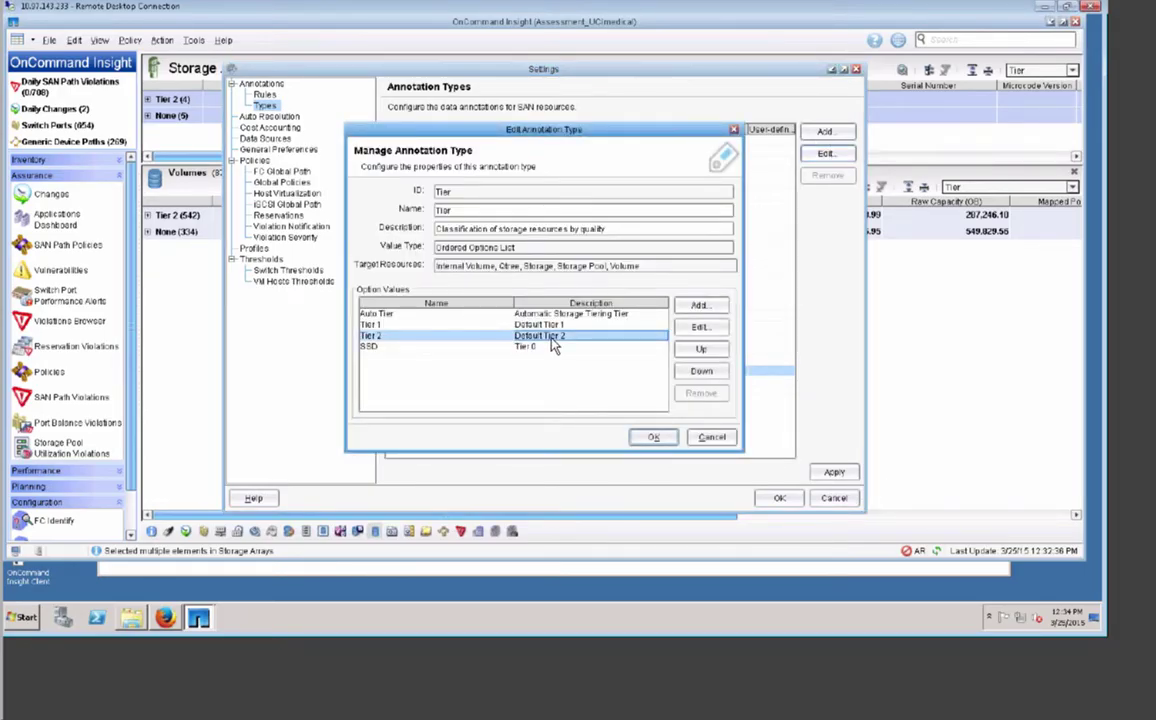
click(700, 328)
text(SATA)
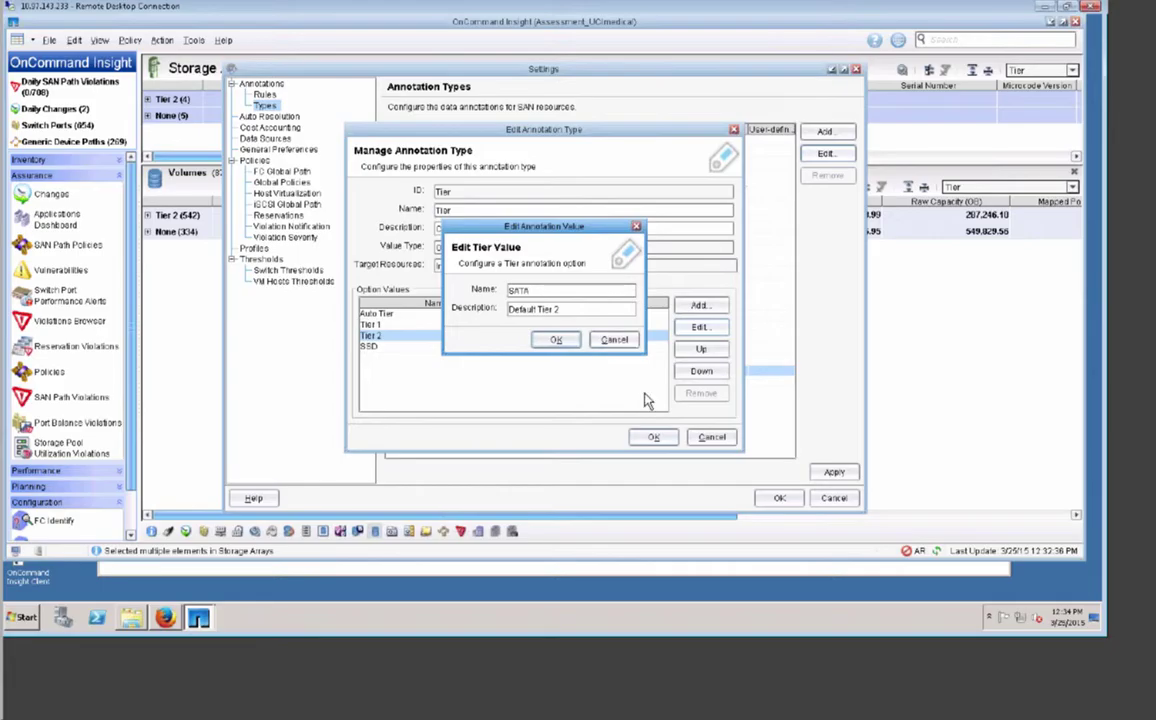
click(614, 343)
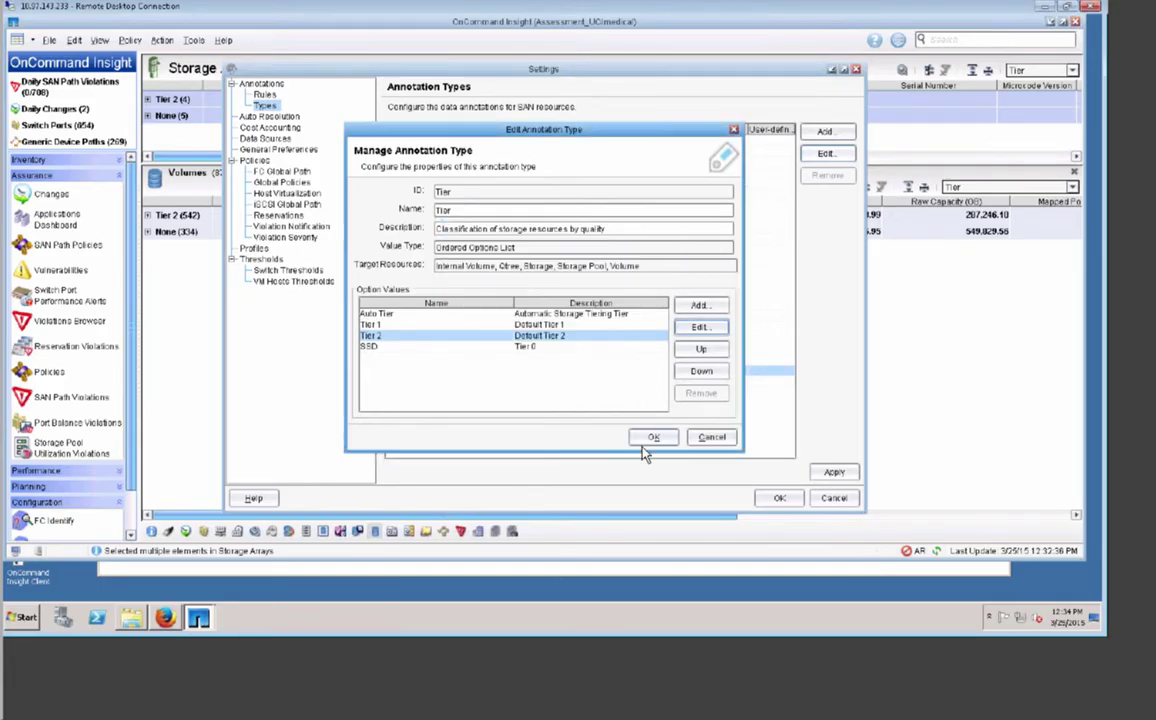
- Set the name of the Default Tier 2 option value back to Tier 2
click(372, 336)
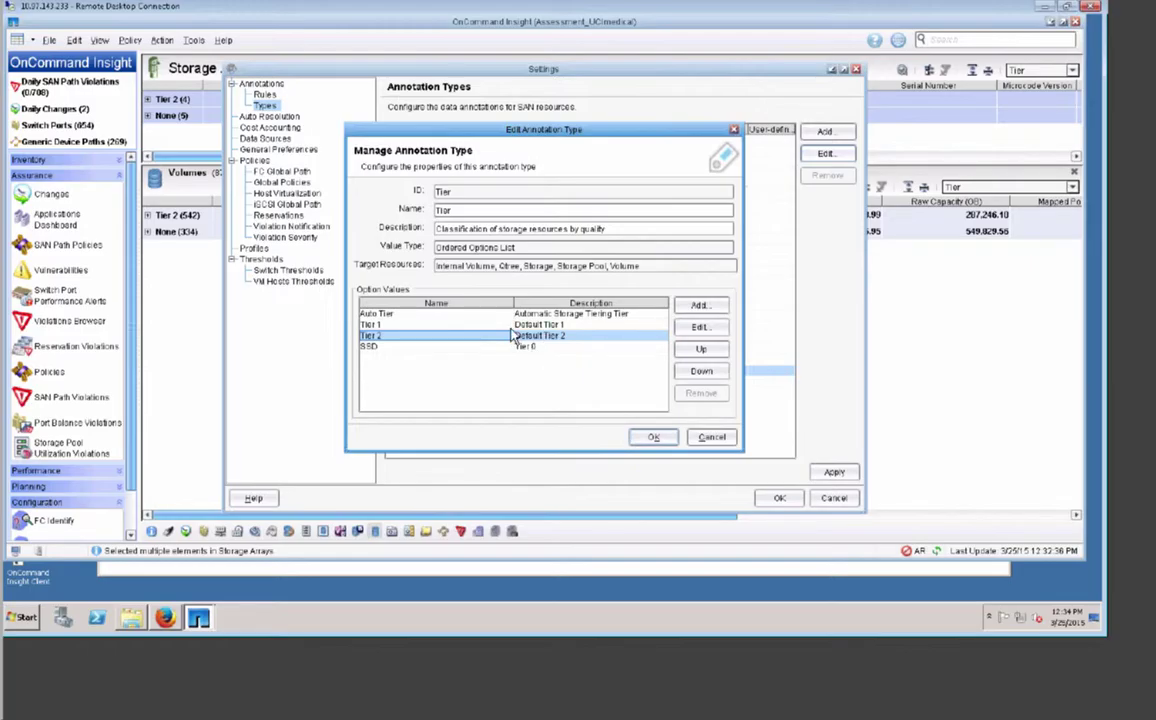
click(701, 329)
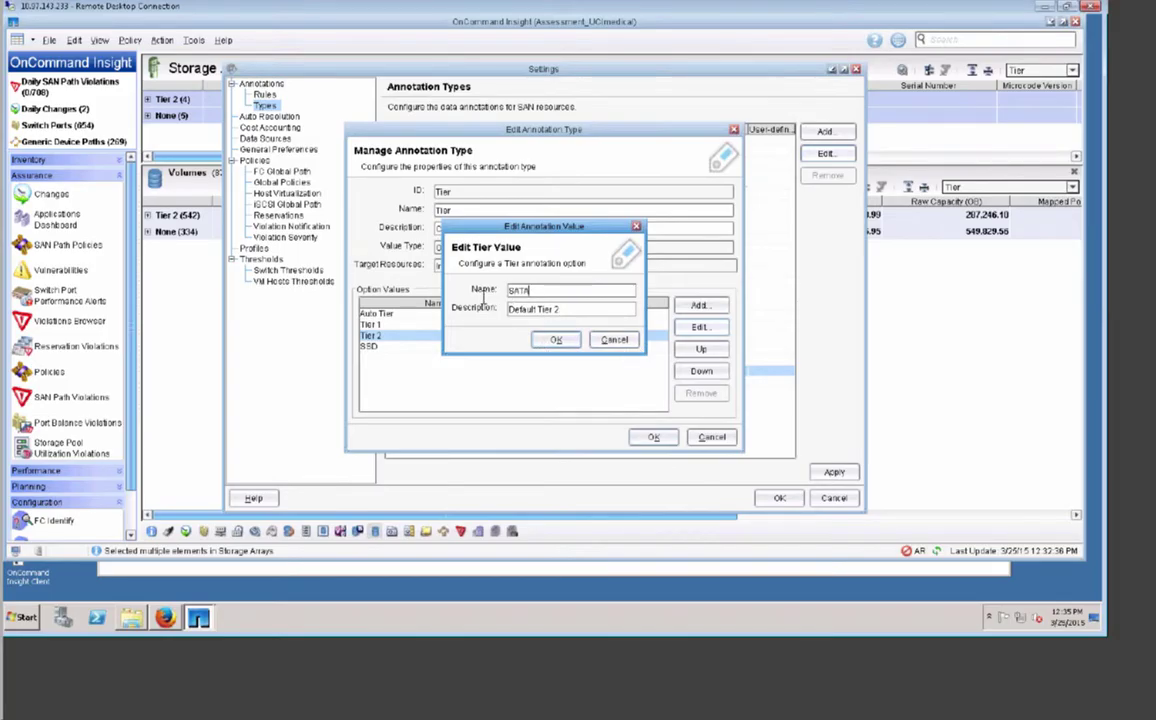
key(ctrl+a)
text(Tier)
click(553, 339)
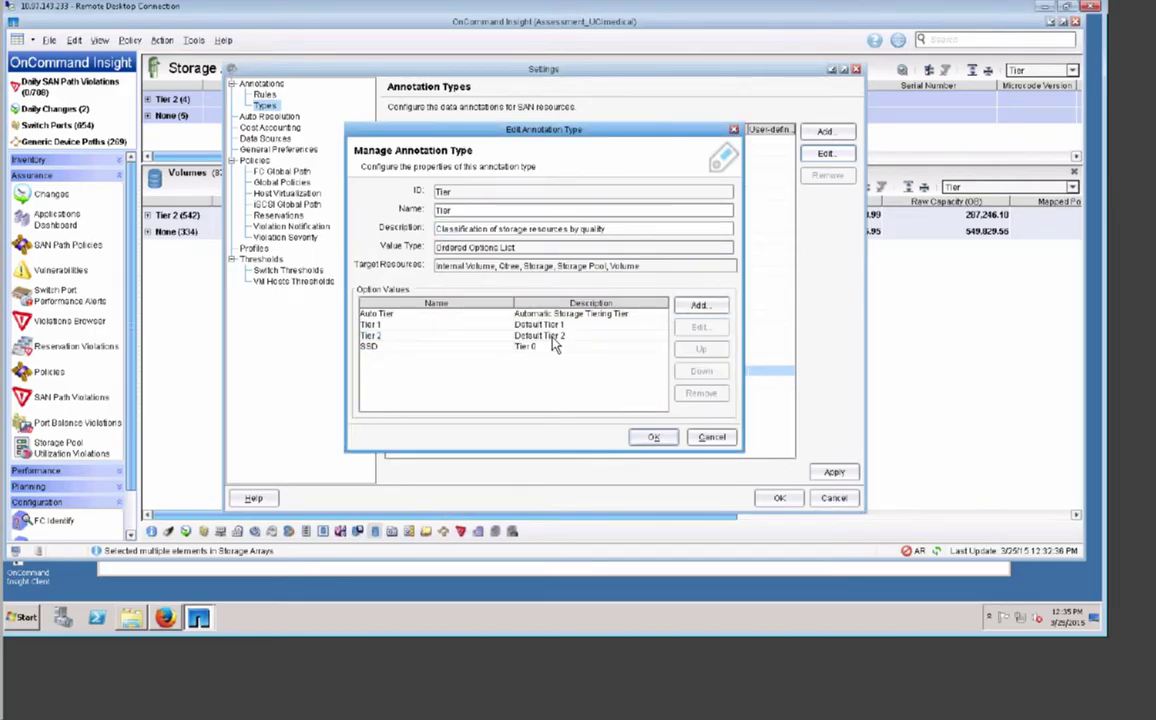
- Set the name of the Default Tier 1 option value back to Tier 1
click(600, 325)
click(701, 327)
text(SAS-FC)
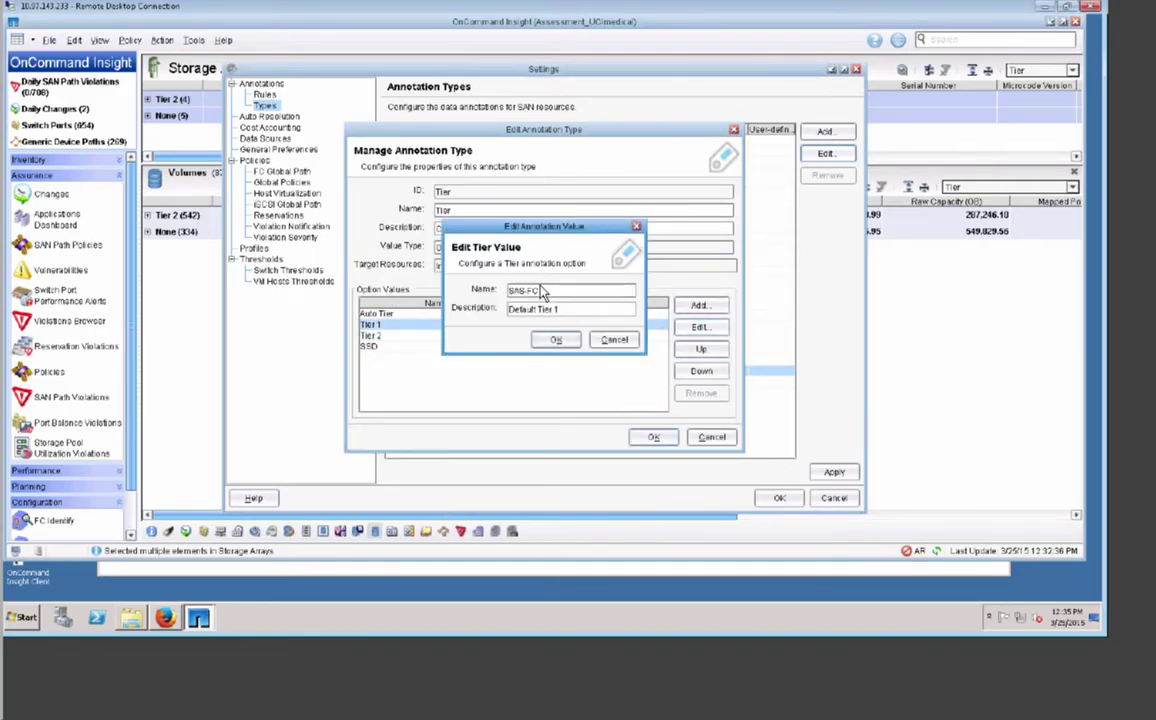
key(ctrl+a)
text(Tier 1)
click(558, 340)
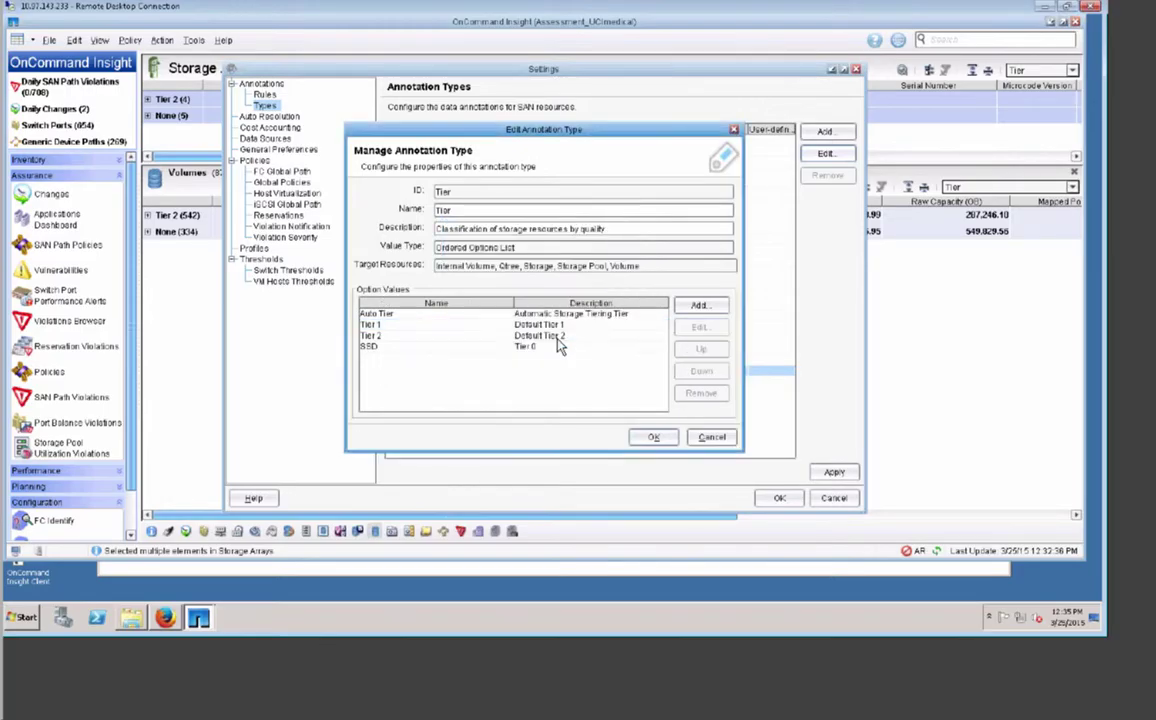
- Try to add a Tier option value named SAS-FC with the description SAS FC disks
click(701, 308)
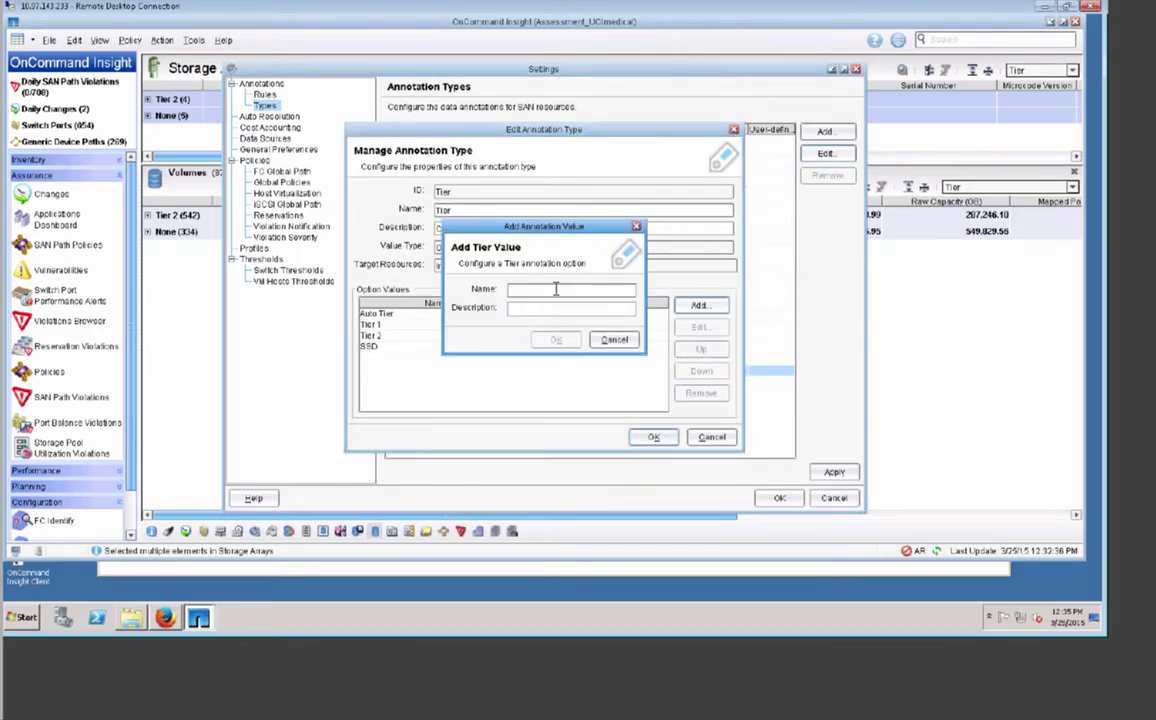
text(SAS-FC)
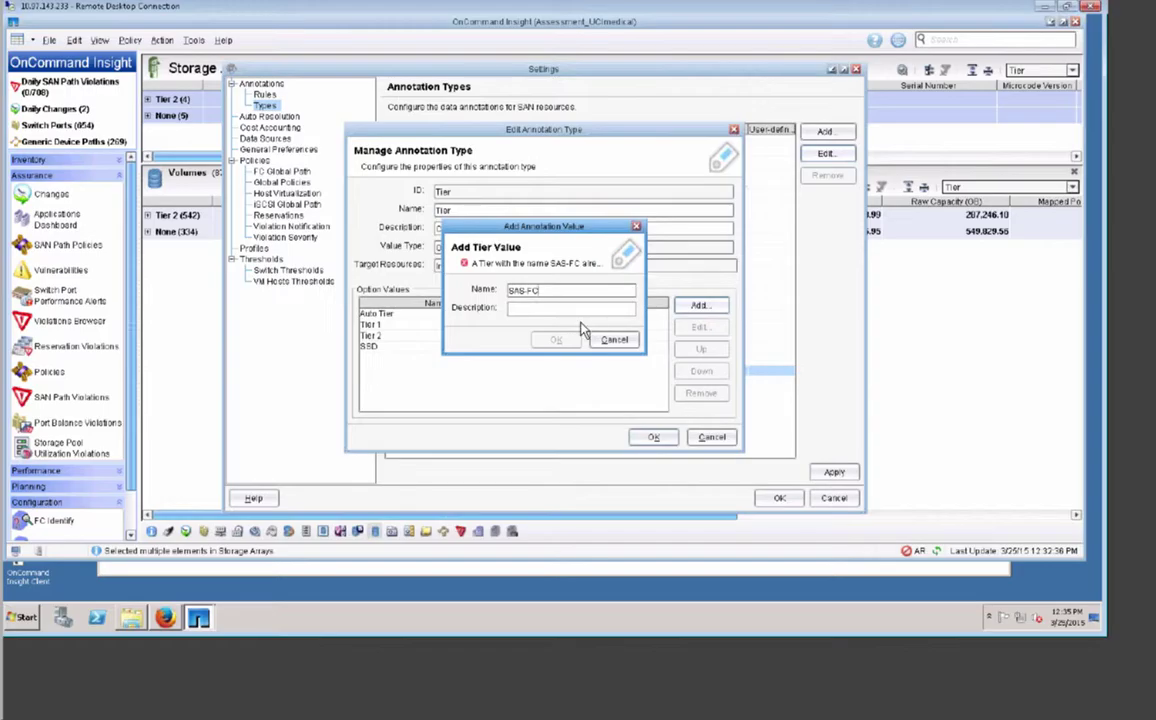
click(577, 309)
text(SAS FC disks)
triple_click(519, 307)
click(612, 290)
click(538, 290)
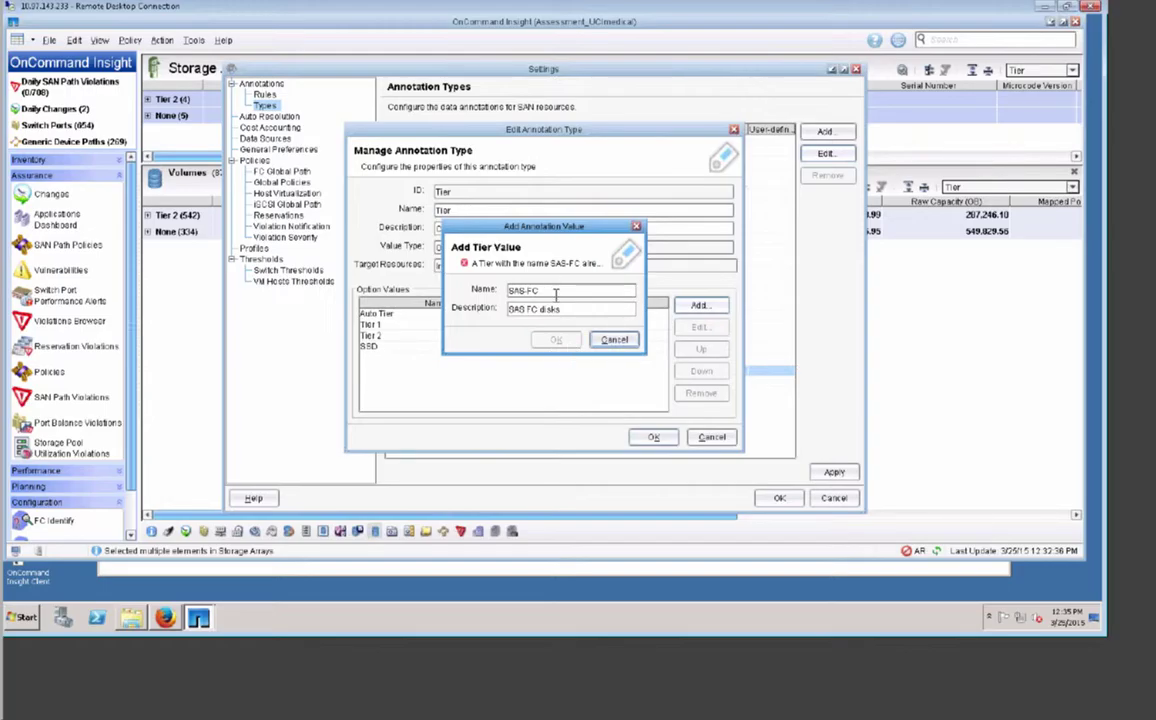
click(614, 339)
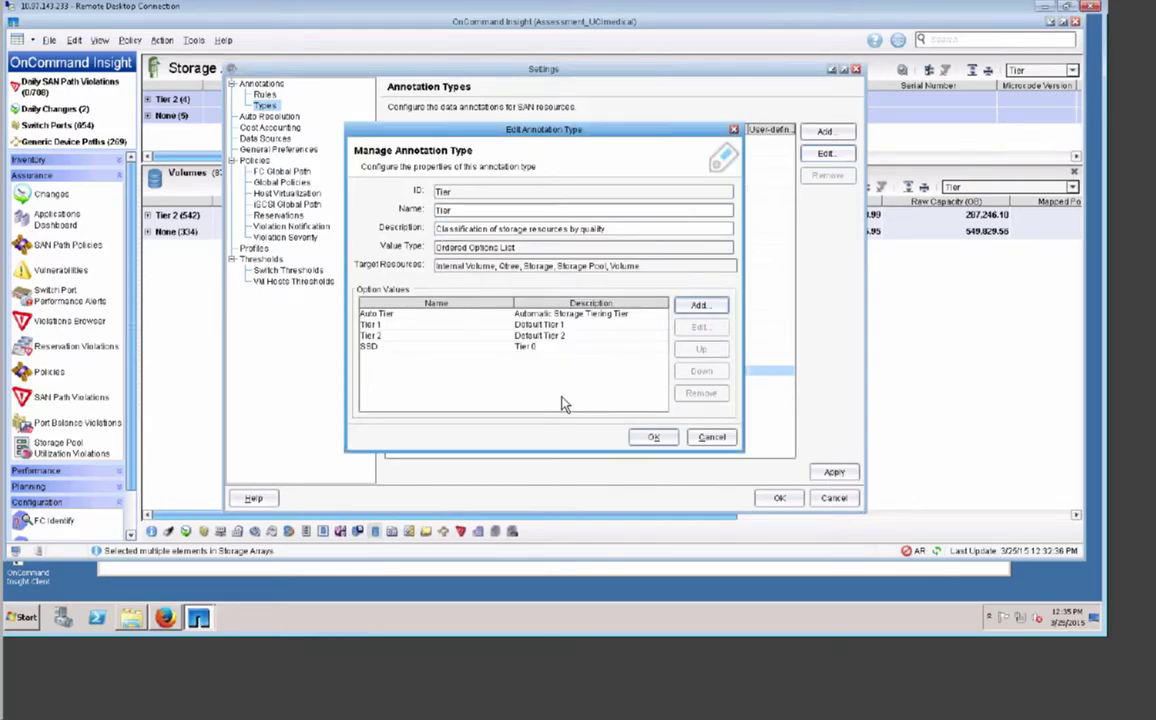
- Confirm the Tier annotation type edits and save and close the settings
click(655, 437)
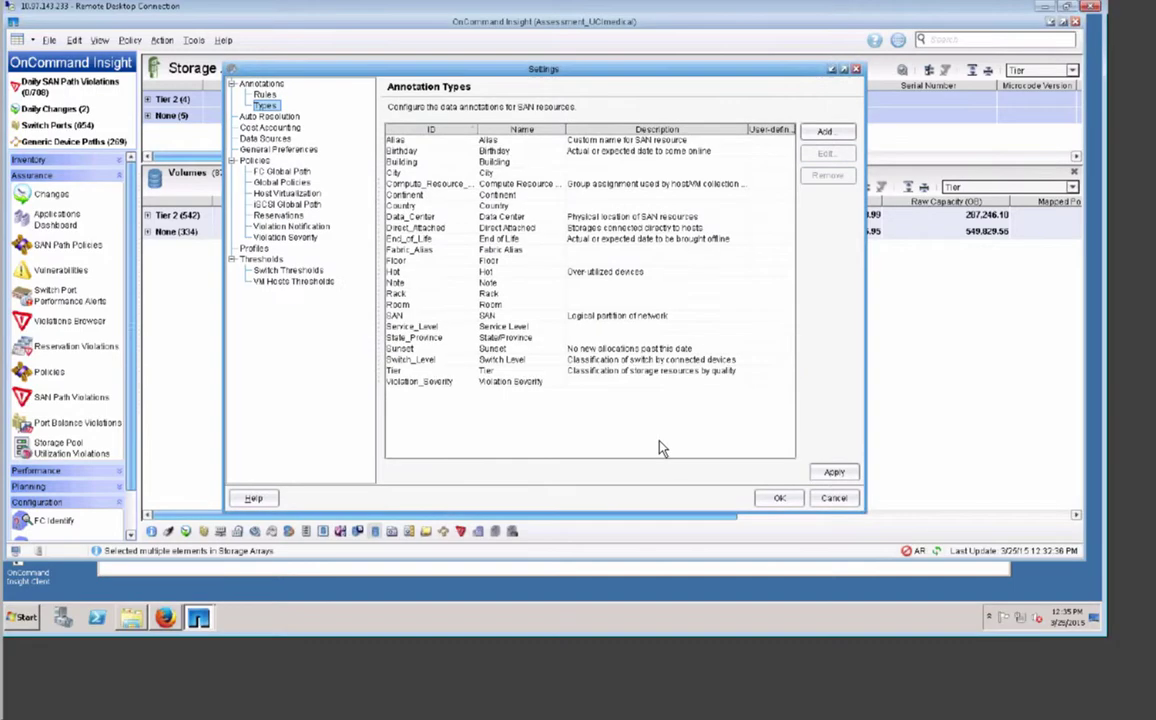
click(779, 497)
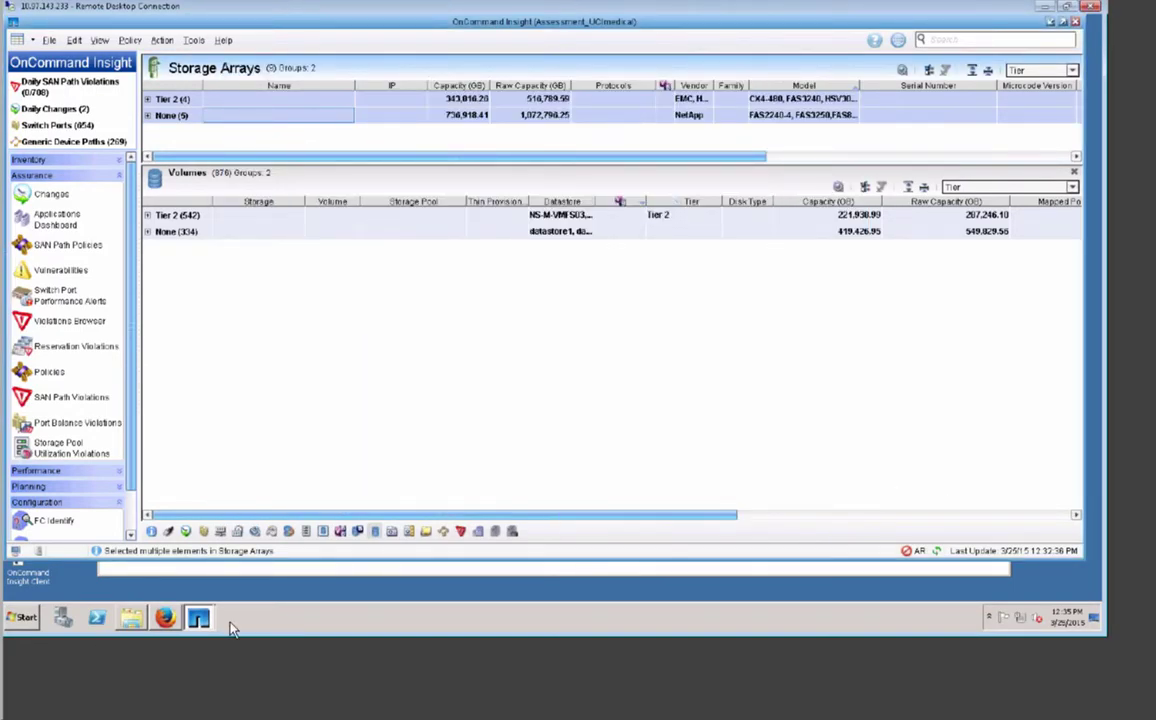
mouse_move(199, 618)
click(136, 588)
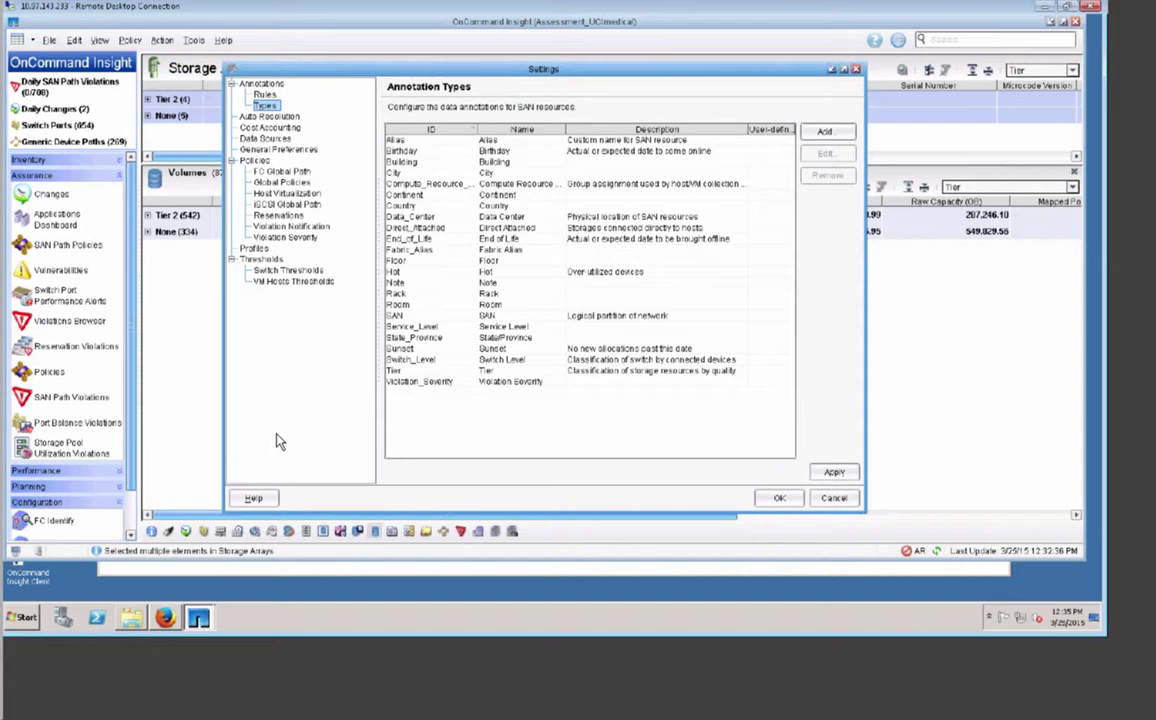
click(779, 497)
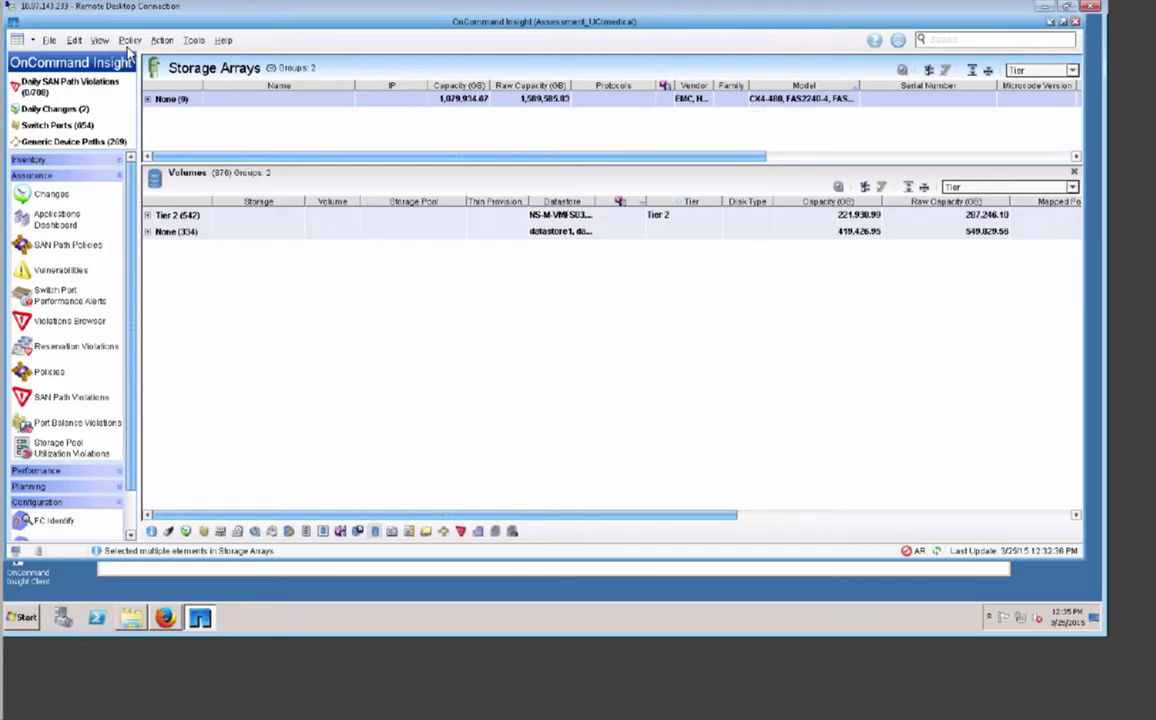
- Reopen the settings and check the Storage Pool Tier Quality annotation rule set for remaining rules, leaving it without changes
click(193, 40)
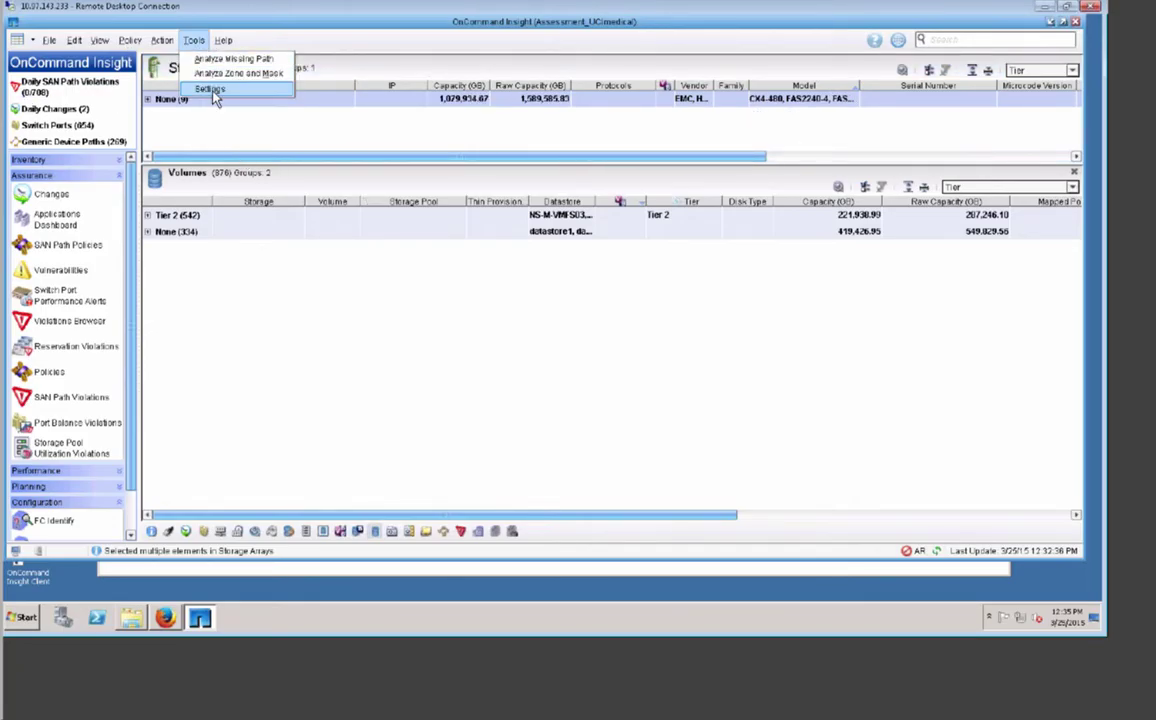
click(212, 89)
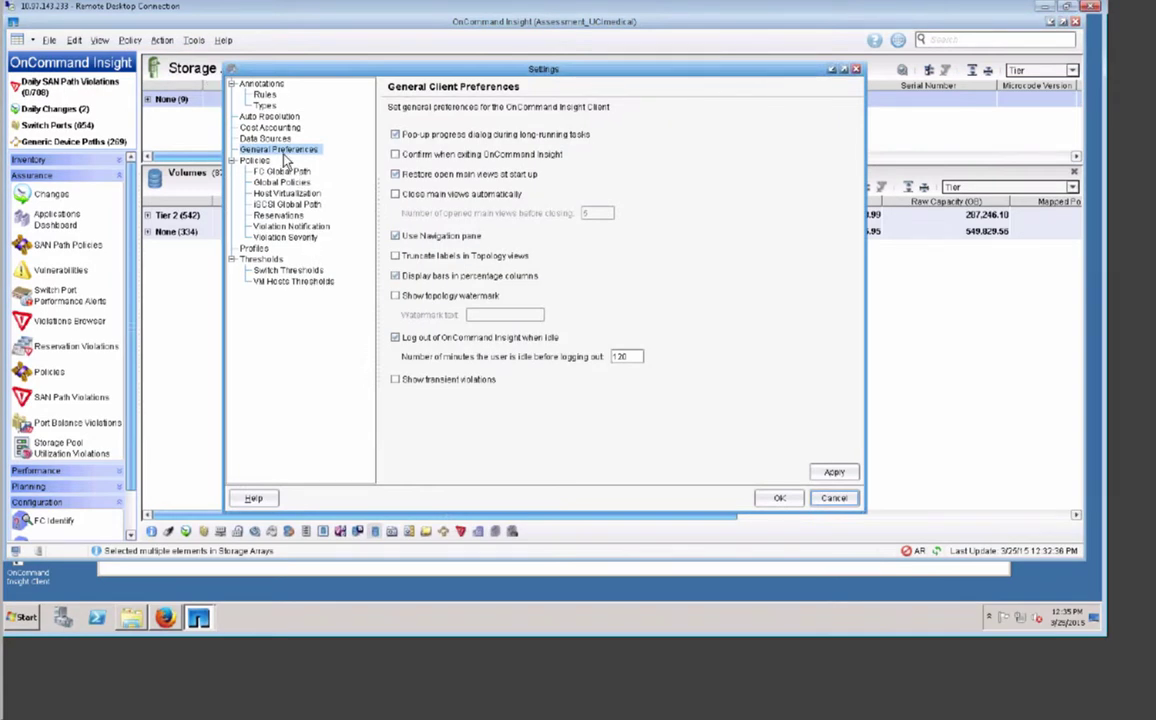
click(264, 94)
click(395, 150)
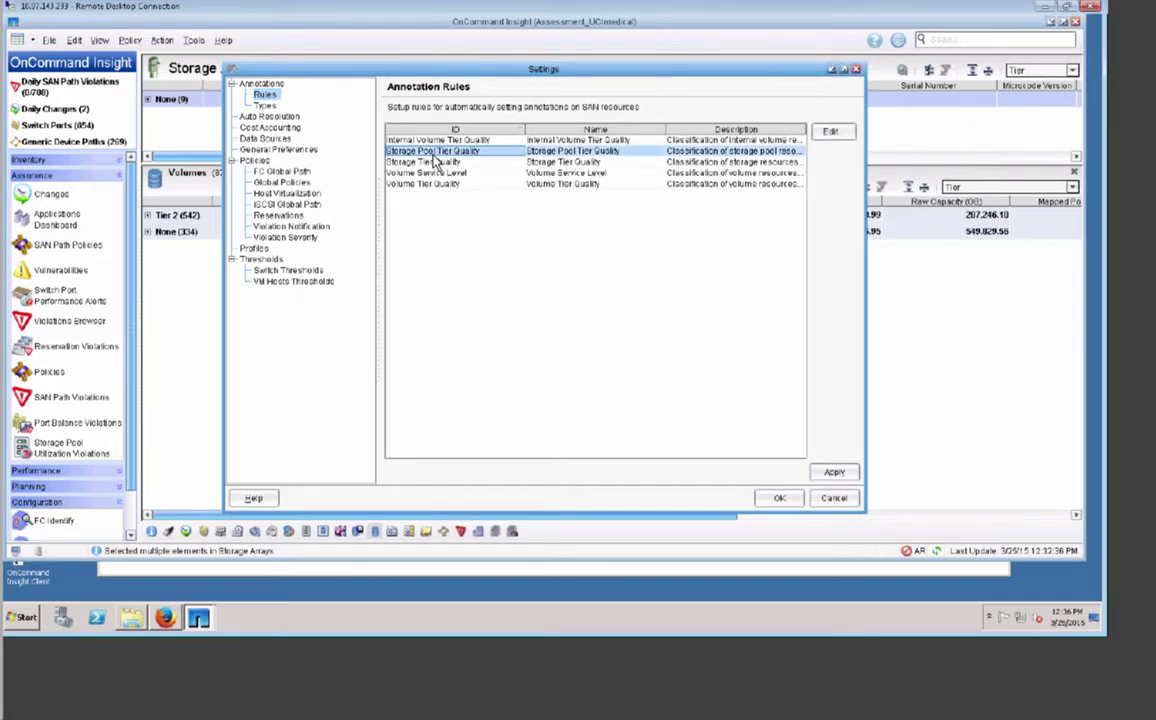
click(831, 132)
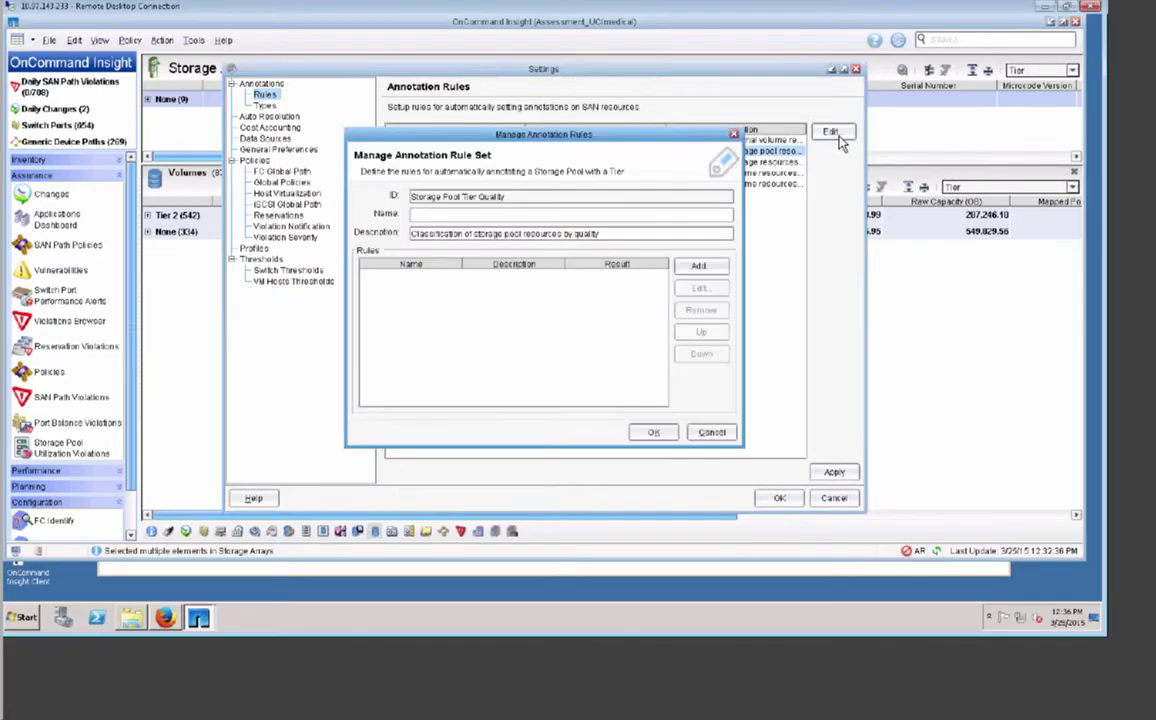
click(711, 432)
- Open the Tier annotation type for editing from the annotation types list
click(264, 105)
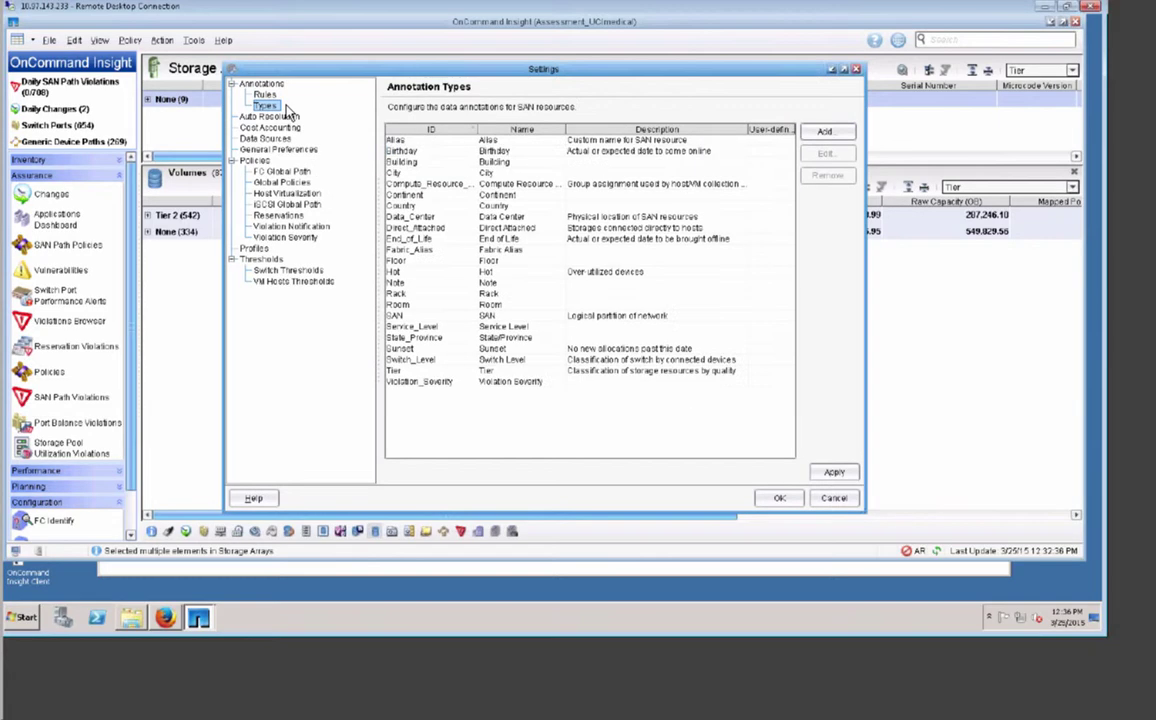
click(402, 371)
click(825, 154)
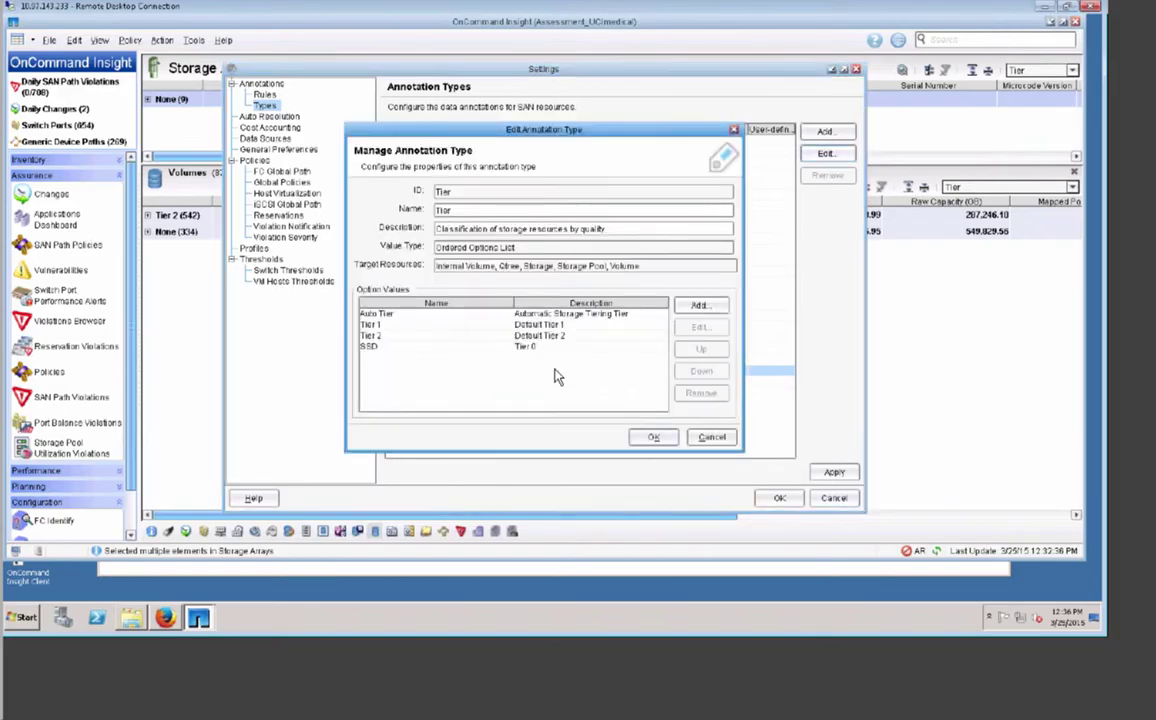
- Check the stored names and descriptions of the Tier 1 and Tier 2 option values without changing them
click(545, 325)
click(697, 327)
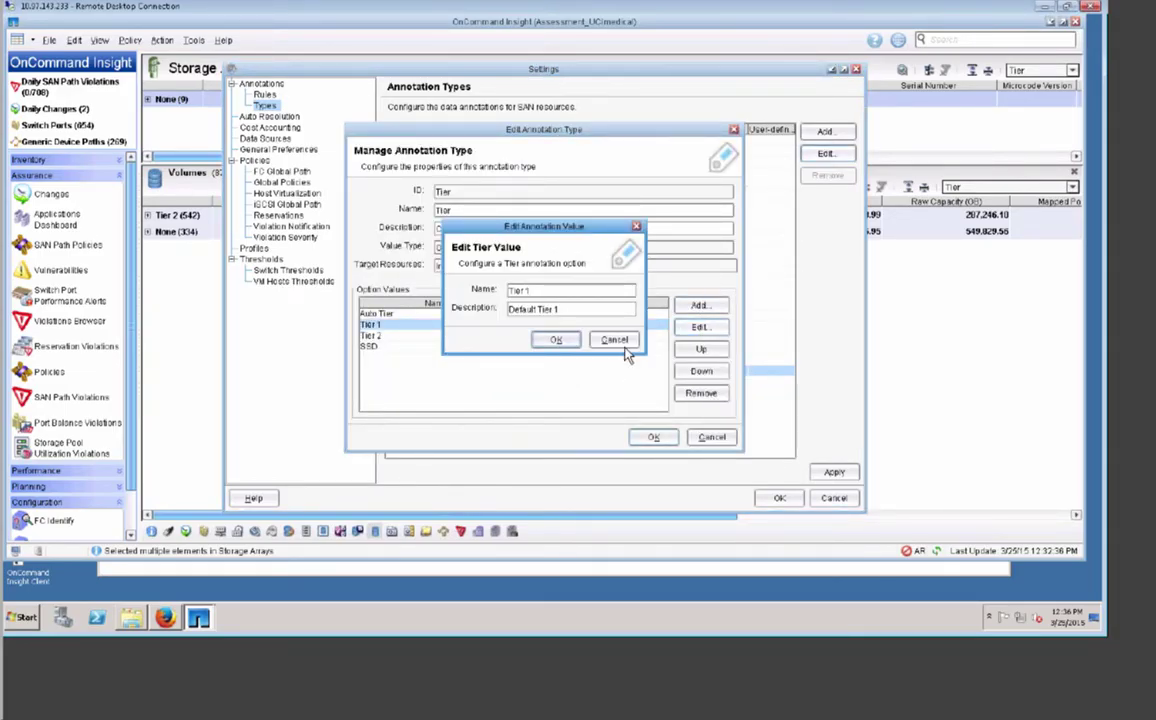
click(620, 345)
click(550, 335)
click(700, 329)
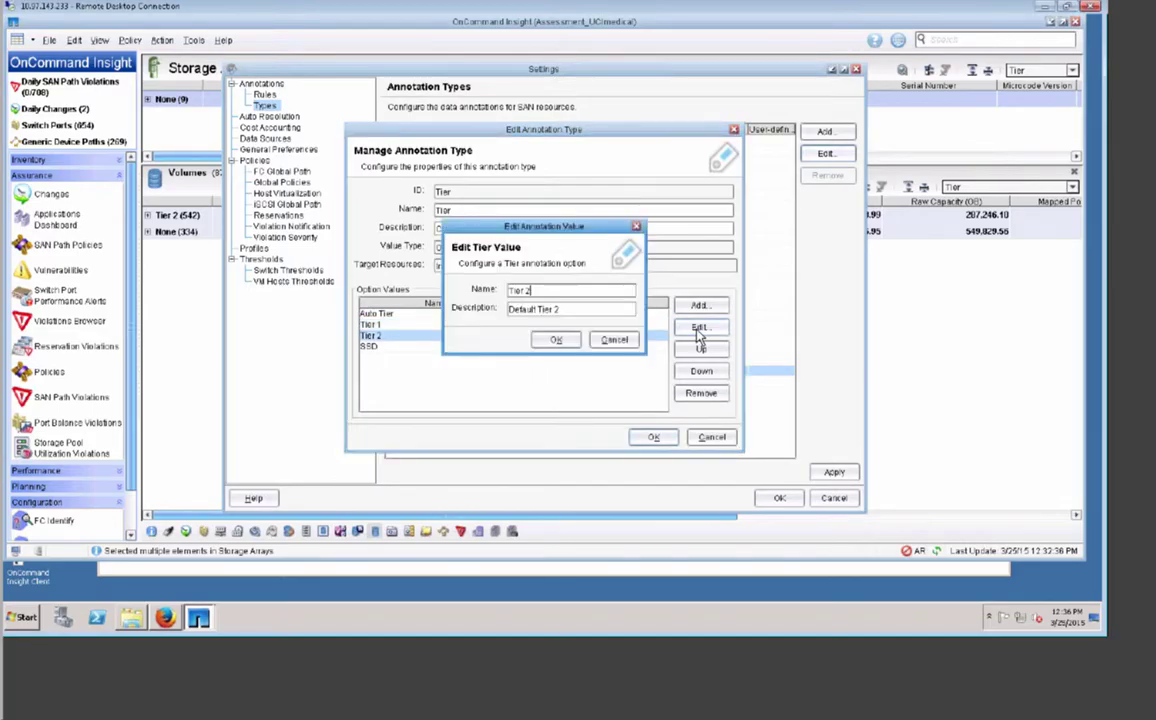
click(613, 340)
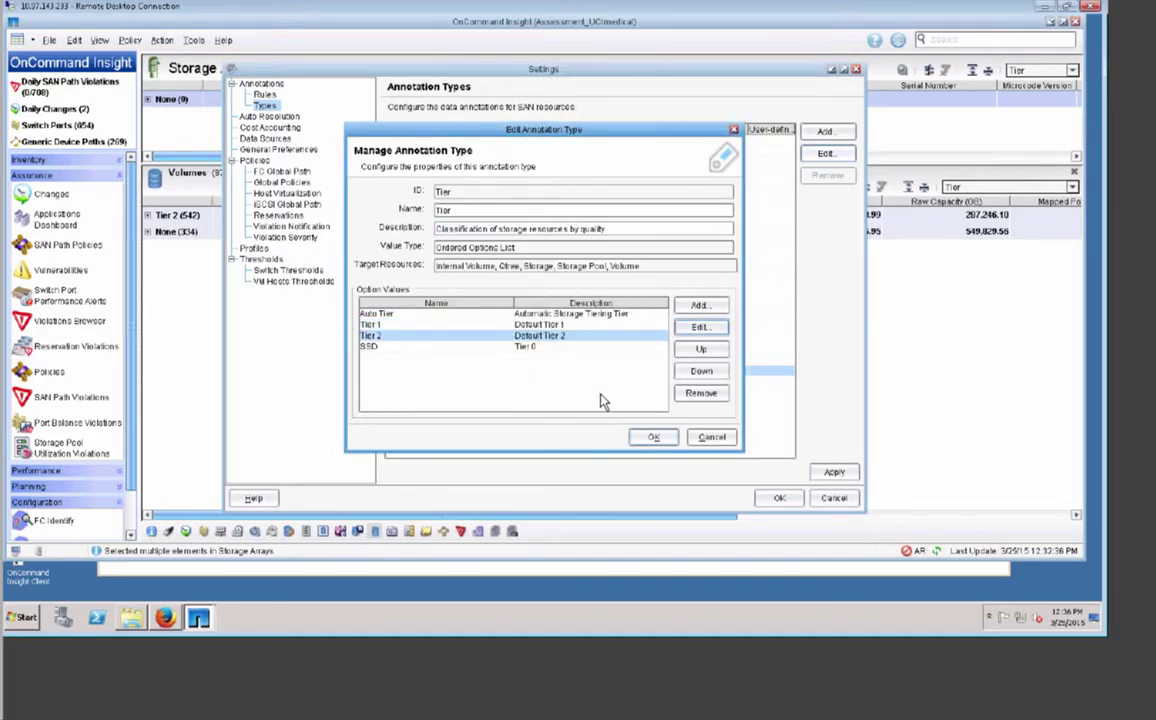
- Add an option value named SAS-FC with the description SAS FC disk to the Tier annotation type
click(697, 305)
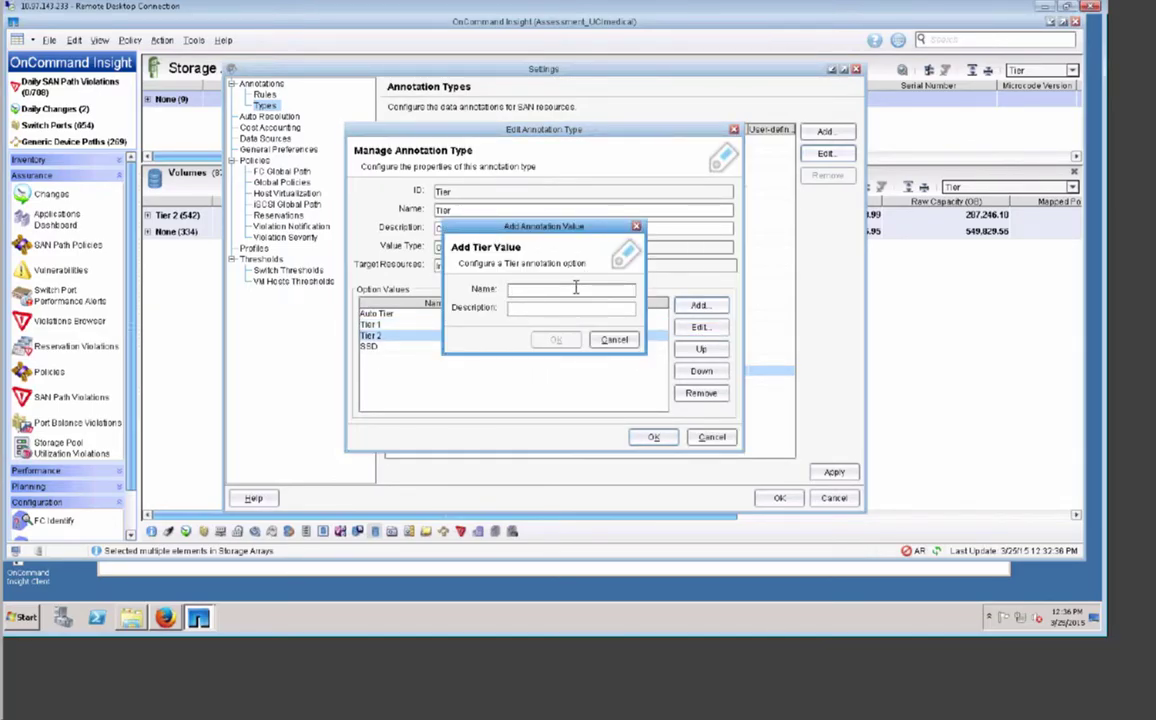
text(SAS-FC)
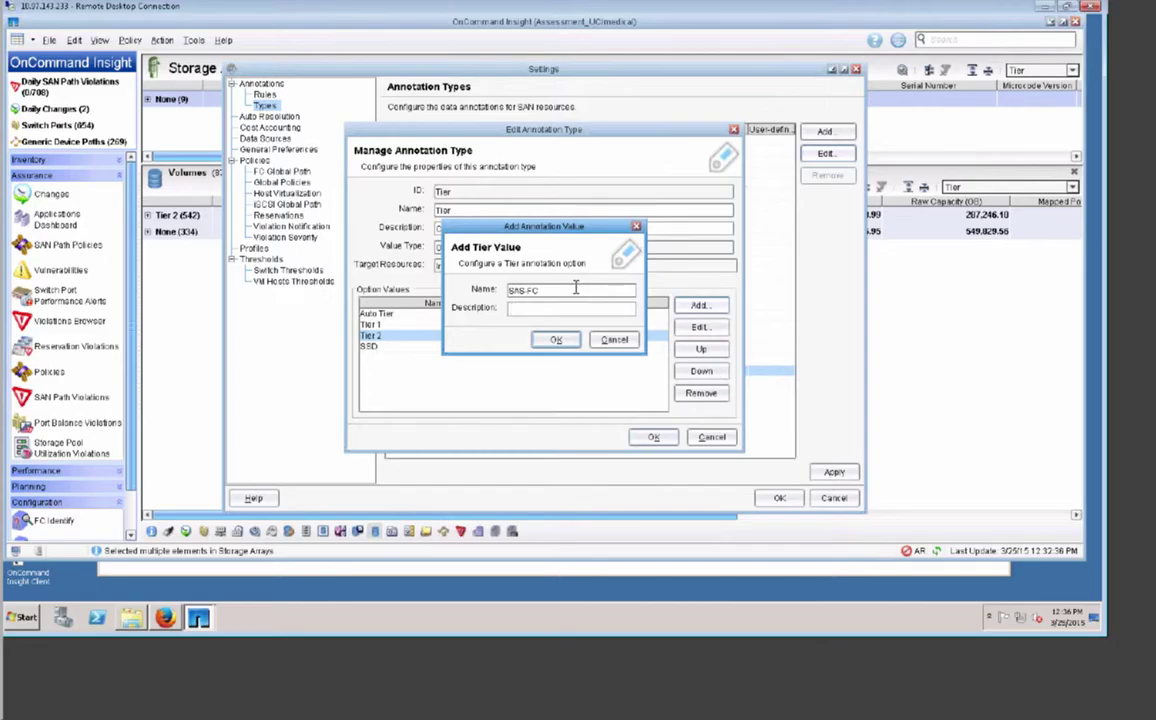
text(SAS FC disk)
click(552, 338)
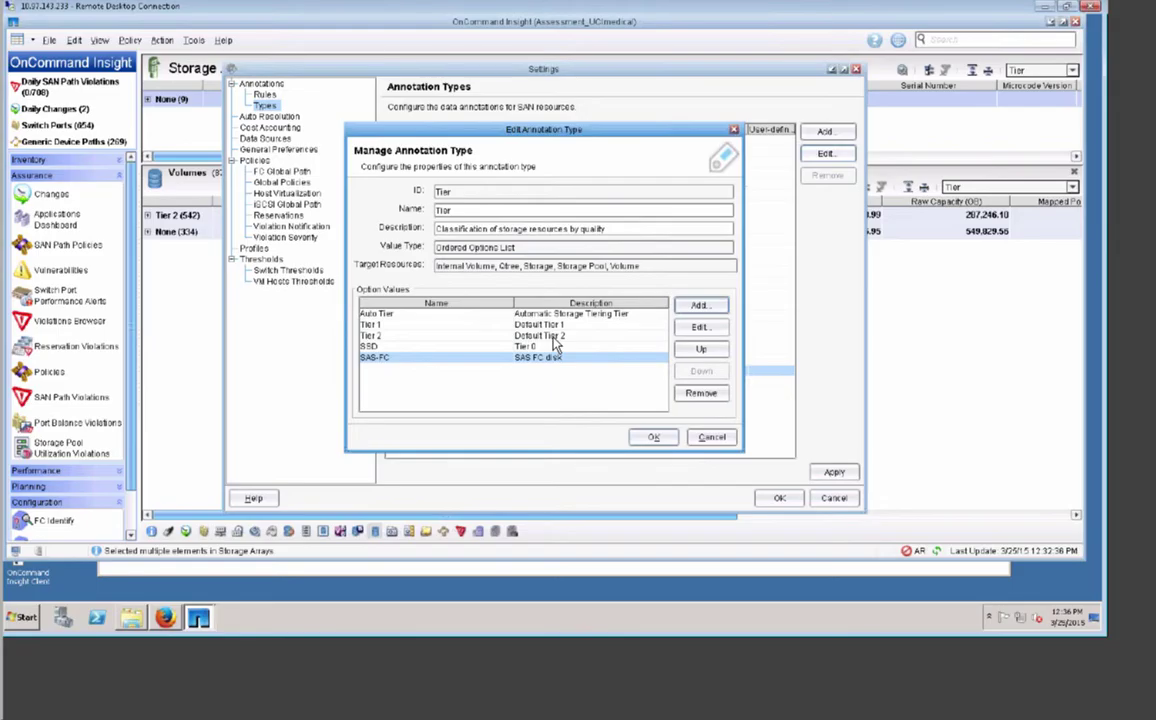
- Add an option value named SATA with the description SATA disk to the Tier annotation type, and accept the edited type
click(700, 306)
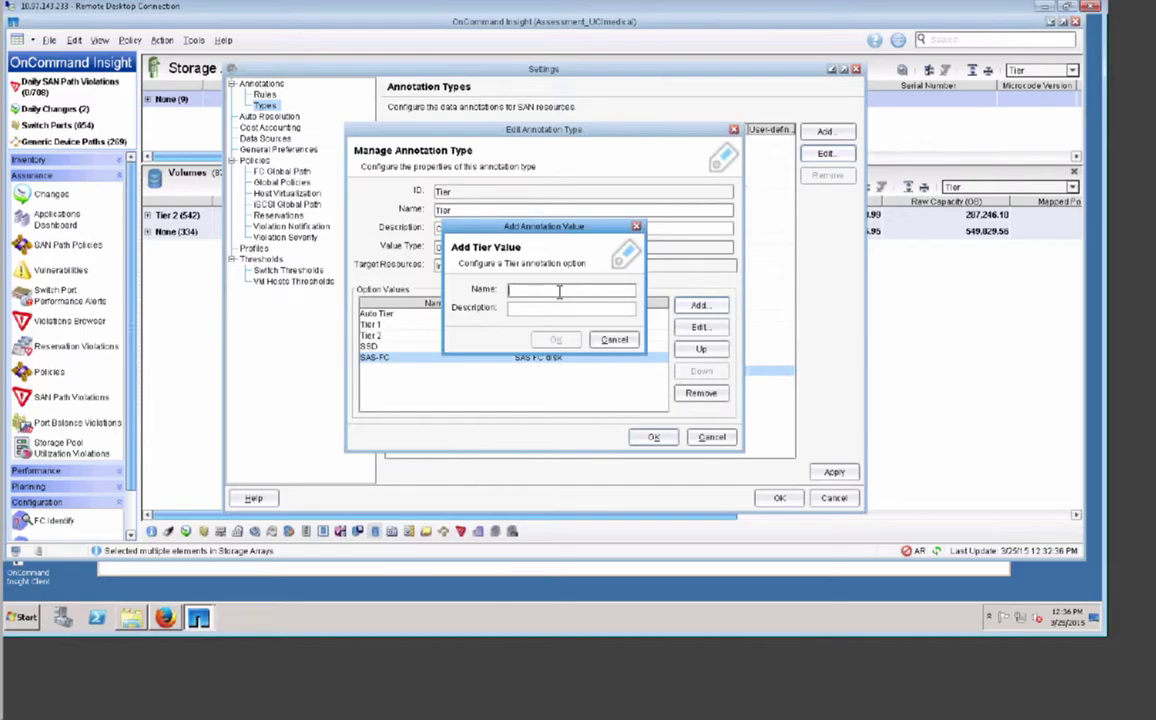
text(SATA)
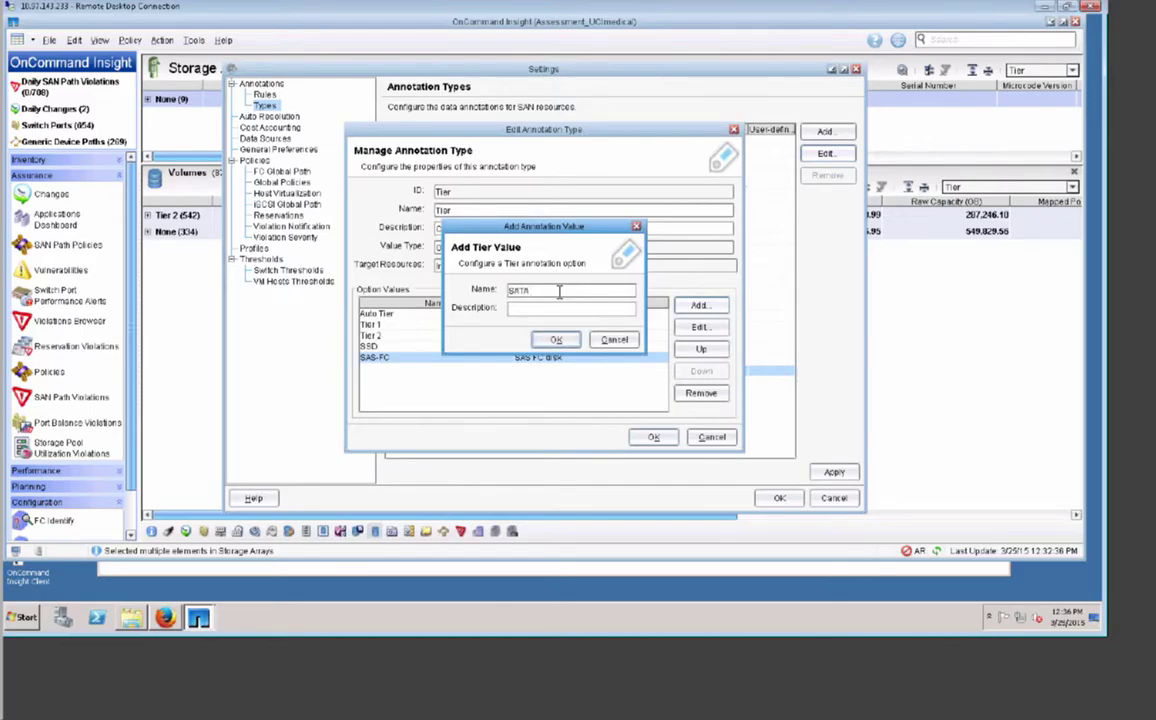
click(557, 307)
text(SATA disk)
click(556, 340)
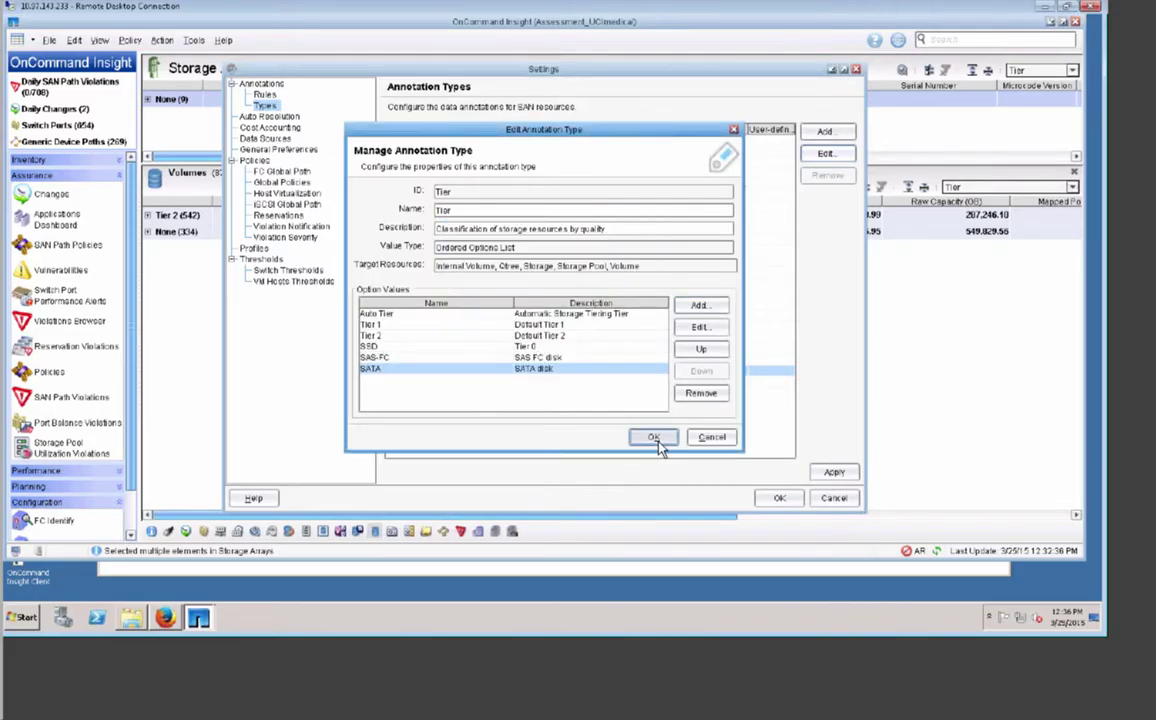
click(652, 437)
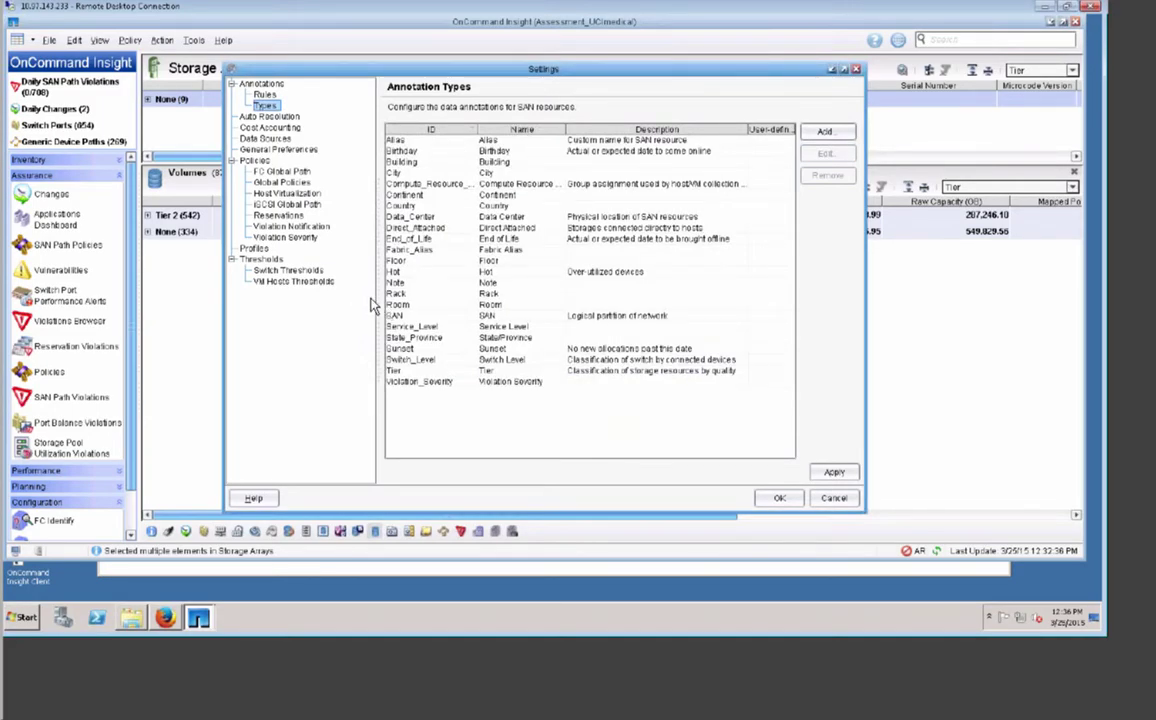
- Open the Storage Pool Tier Quality annotation rule set for editing
click(260, 84)
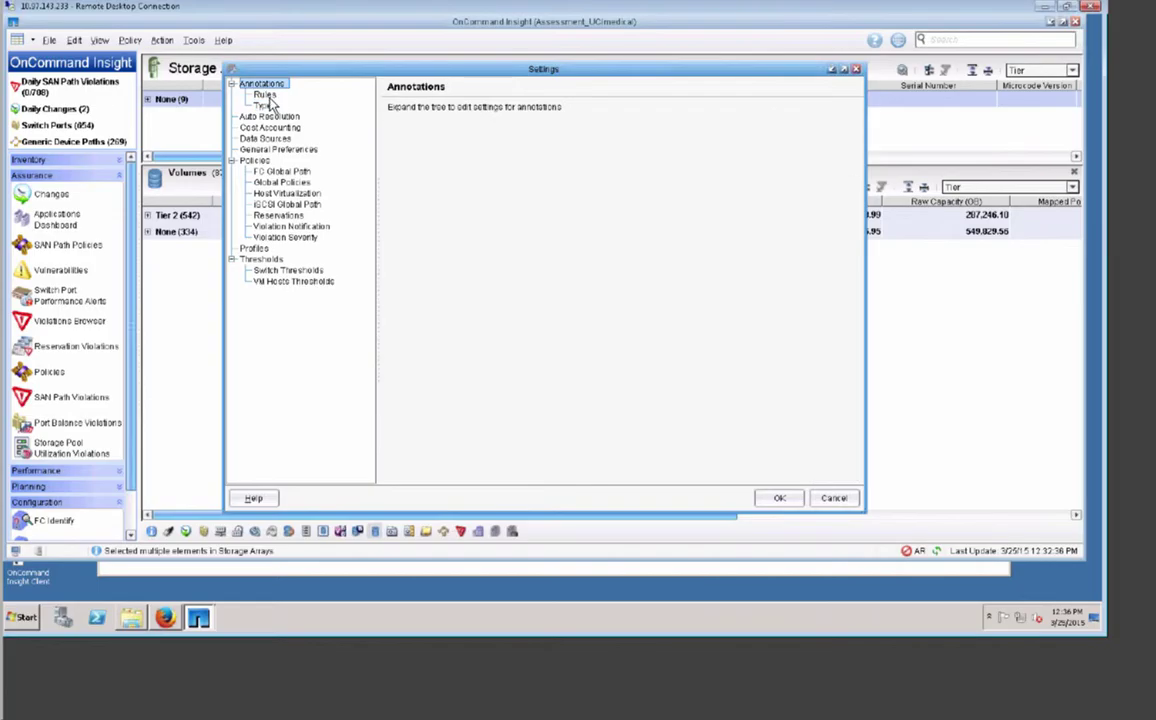
click(264, 95)
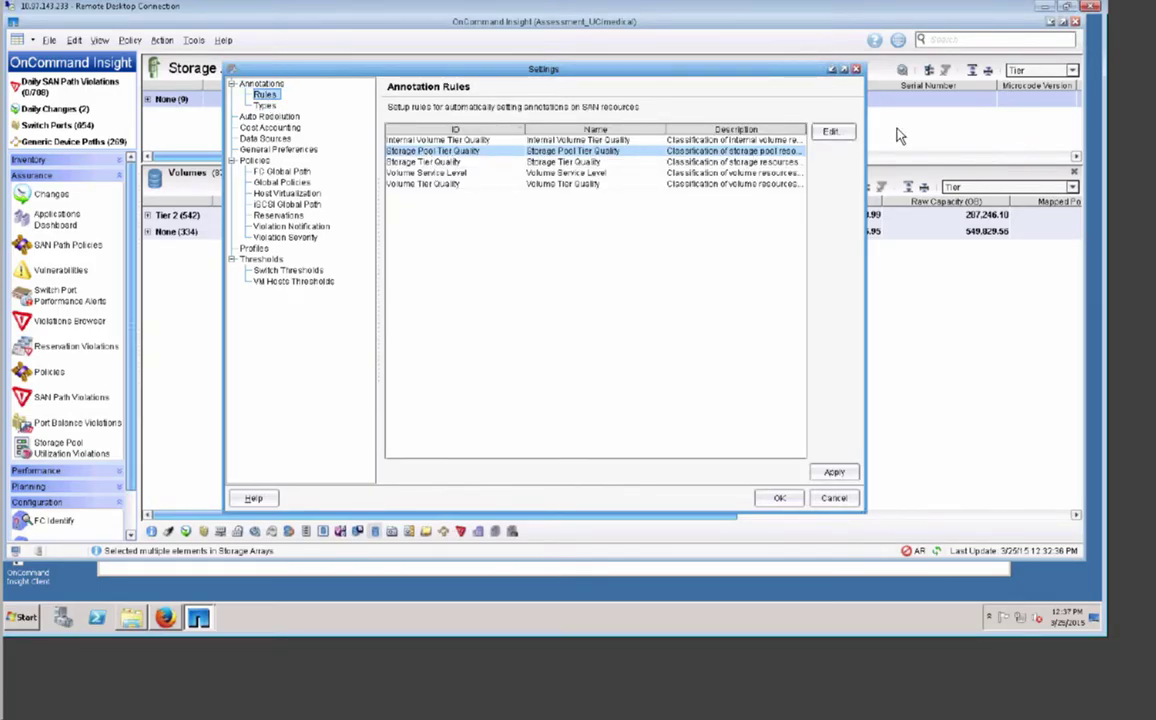
click(831, 133)
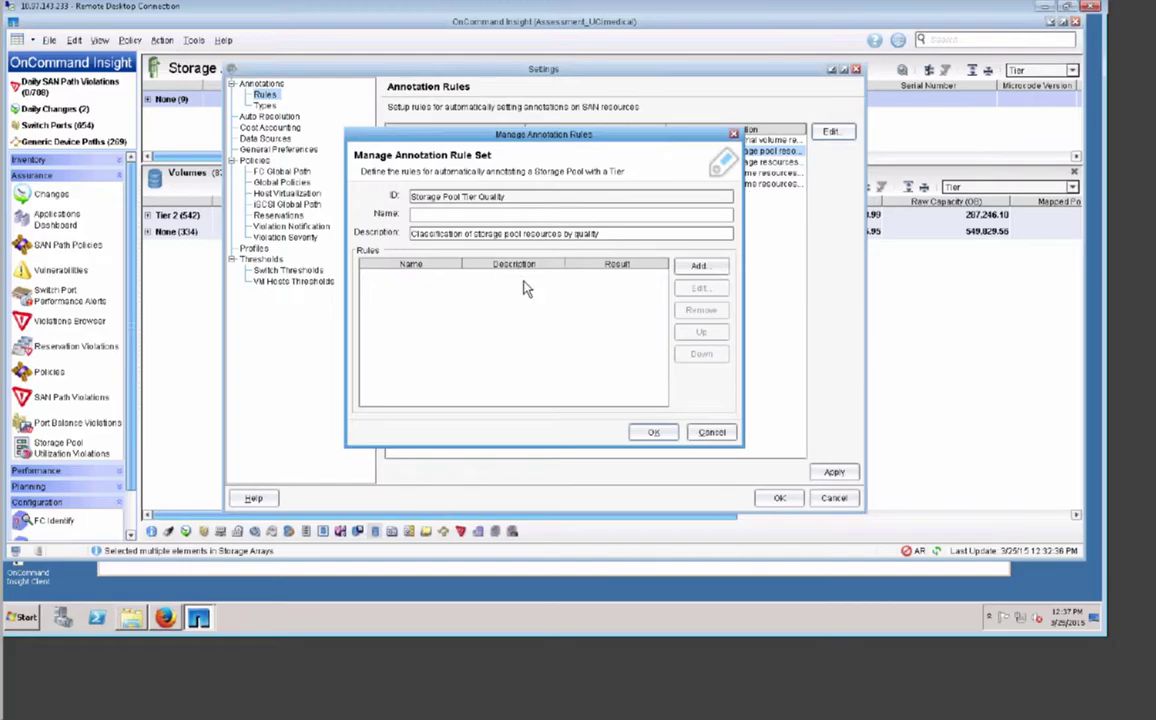
- Create a new storage pool rule named NetApp SATA that sets the tier to SATA - SATA disk
click(698, 265)
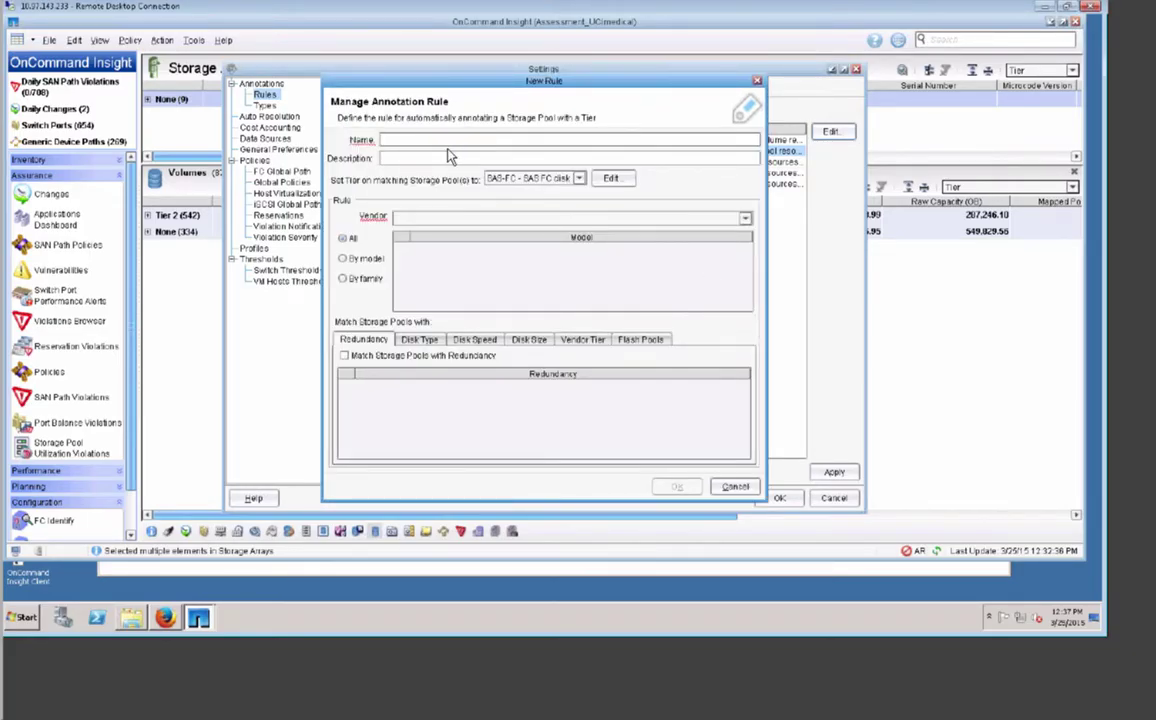
text(netap)
key(BackSpace)
key(BackSpace)
key(BackSpace)
key(BackSpace)
key(BackSpace)
text(NetApp SATA)
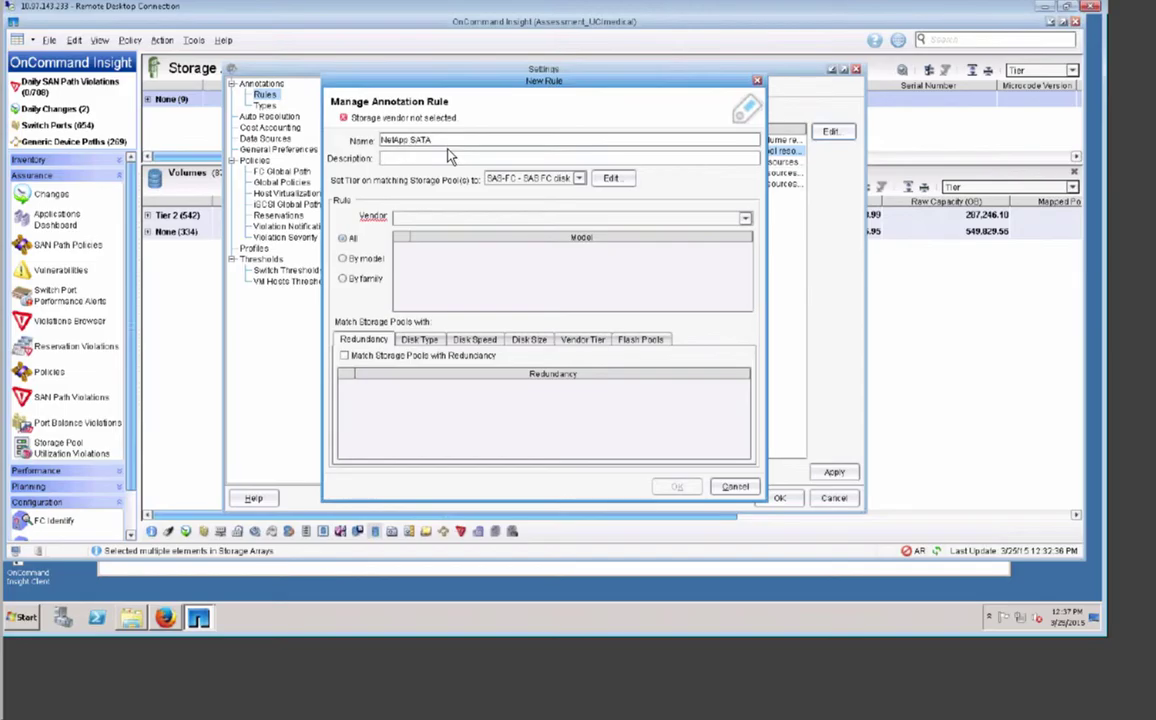
click(579, 178)
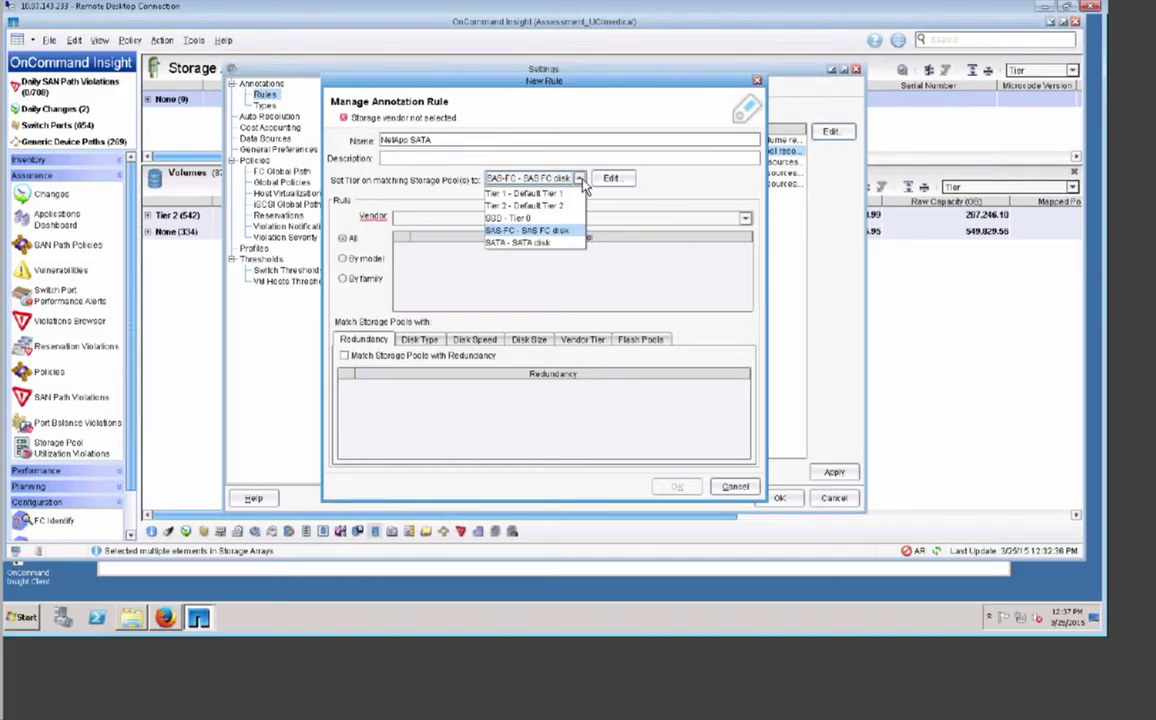
click(545, 242)
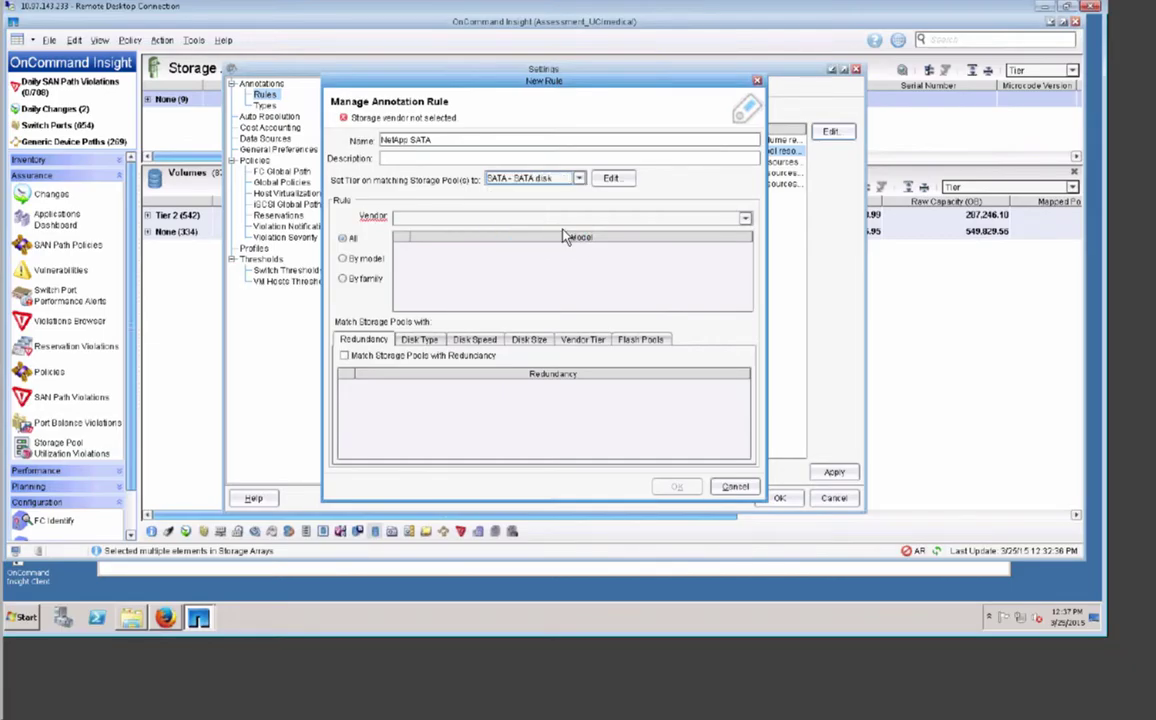
- Make the NetApp SATA rule match all NetApp models with disk type SATA, and save the rule
click(420, 218)
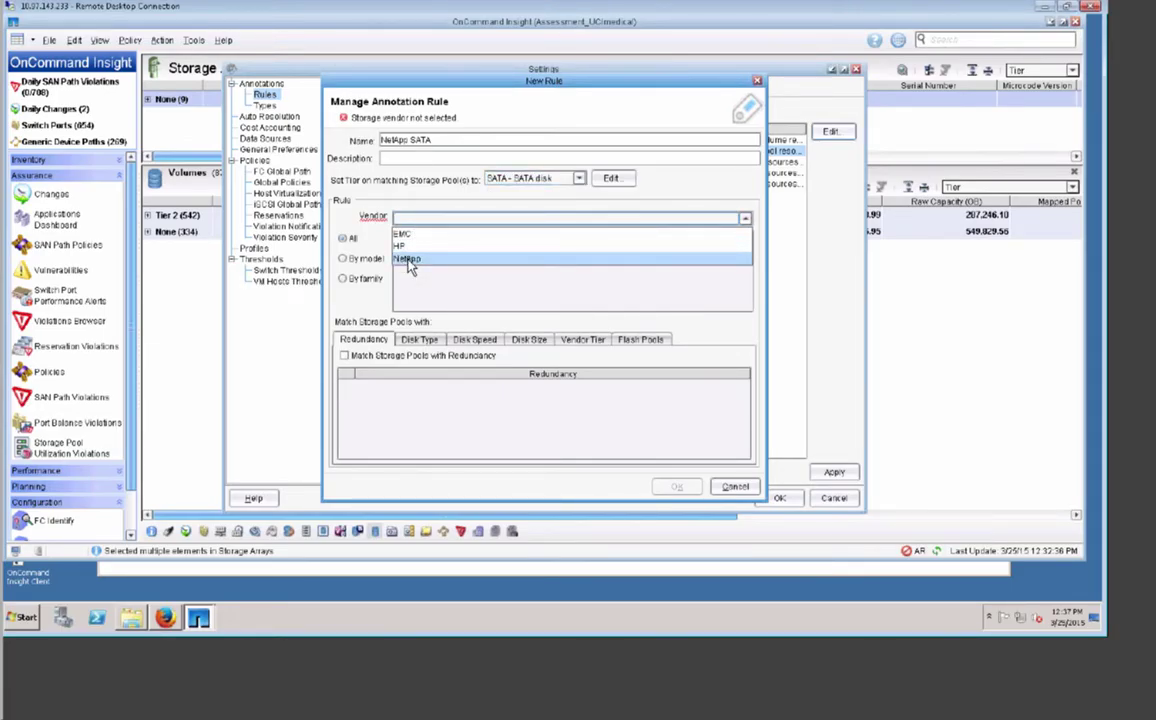
click(407, 261)
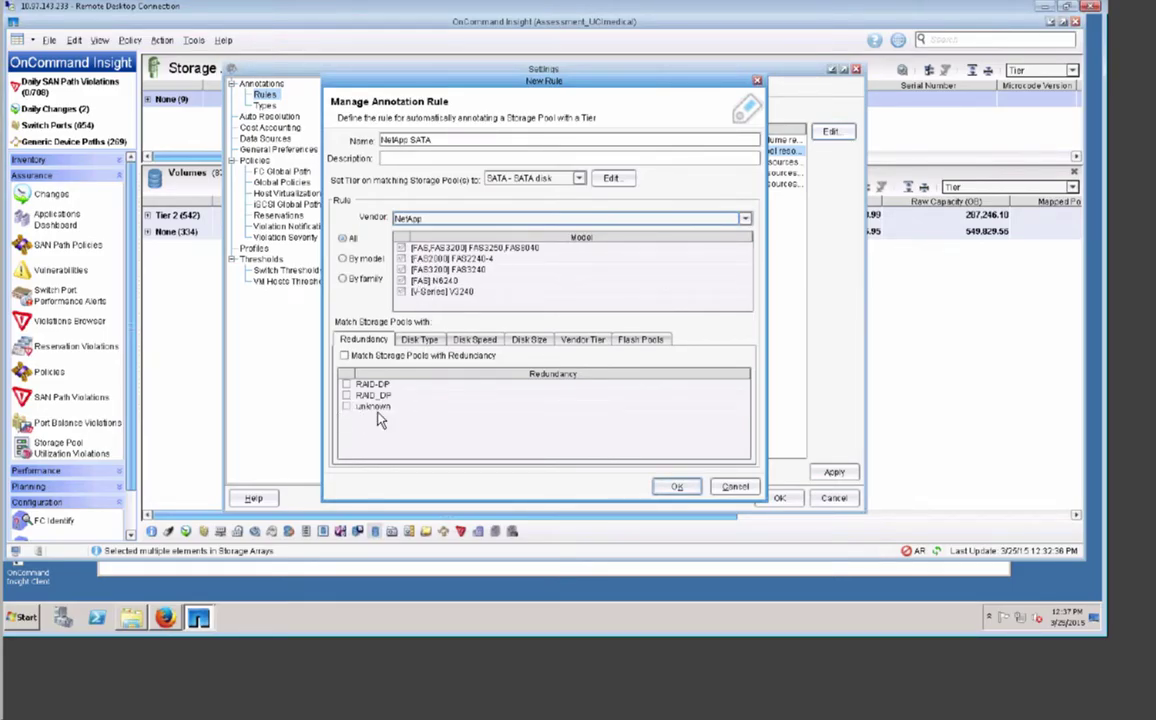
click(420, 340)
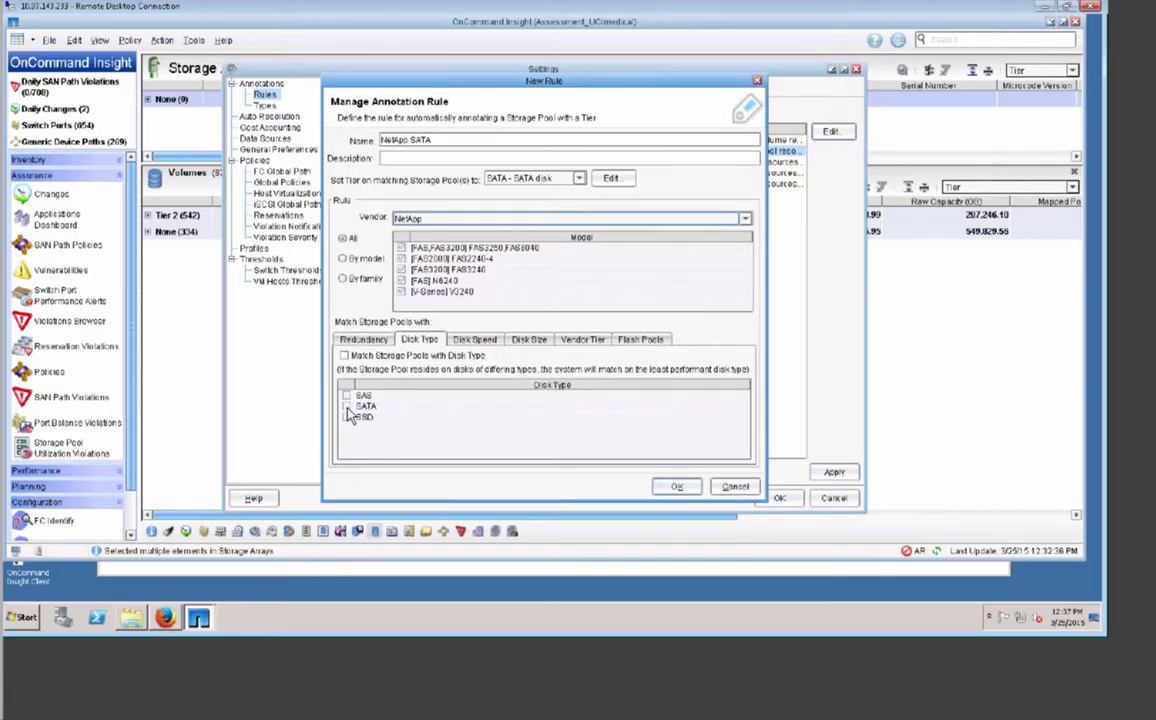
click(345, 356)
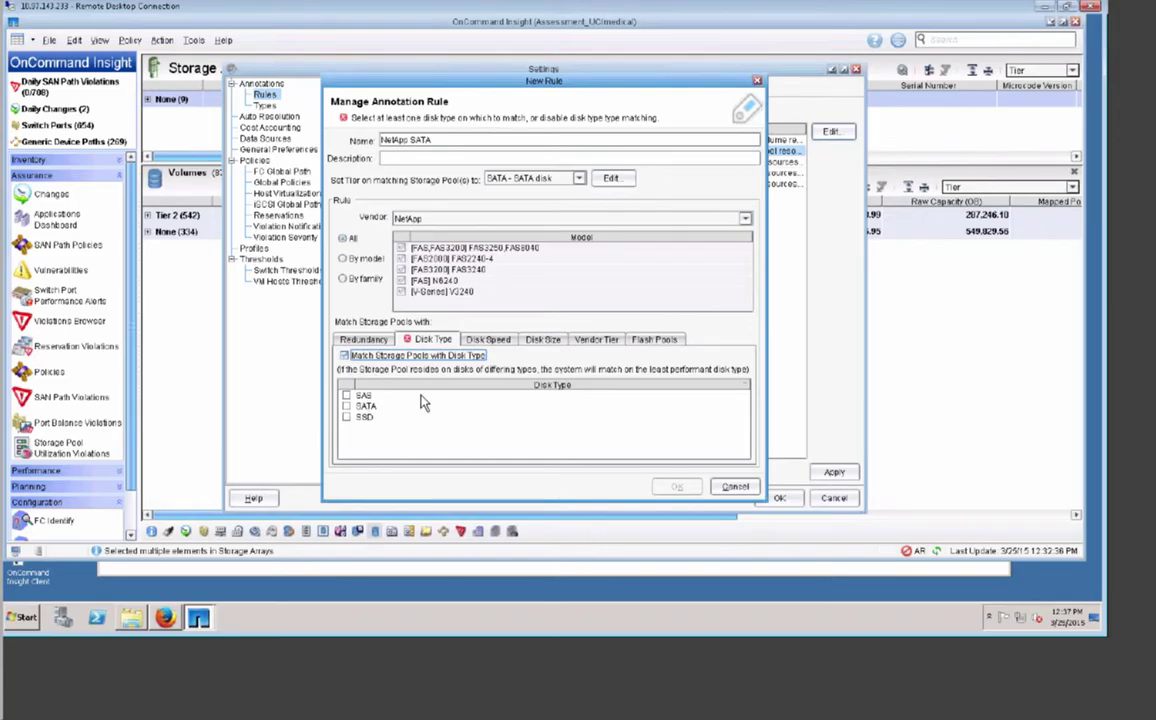
click(348, 408)
click(347, 407)
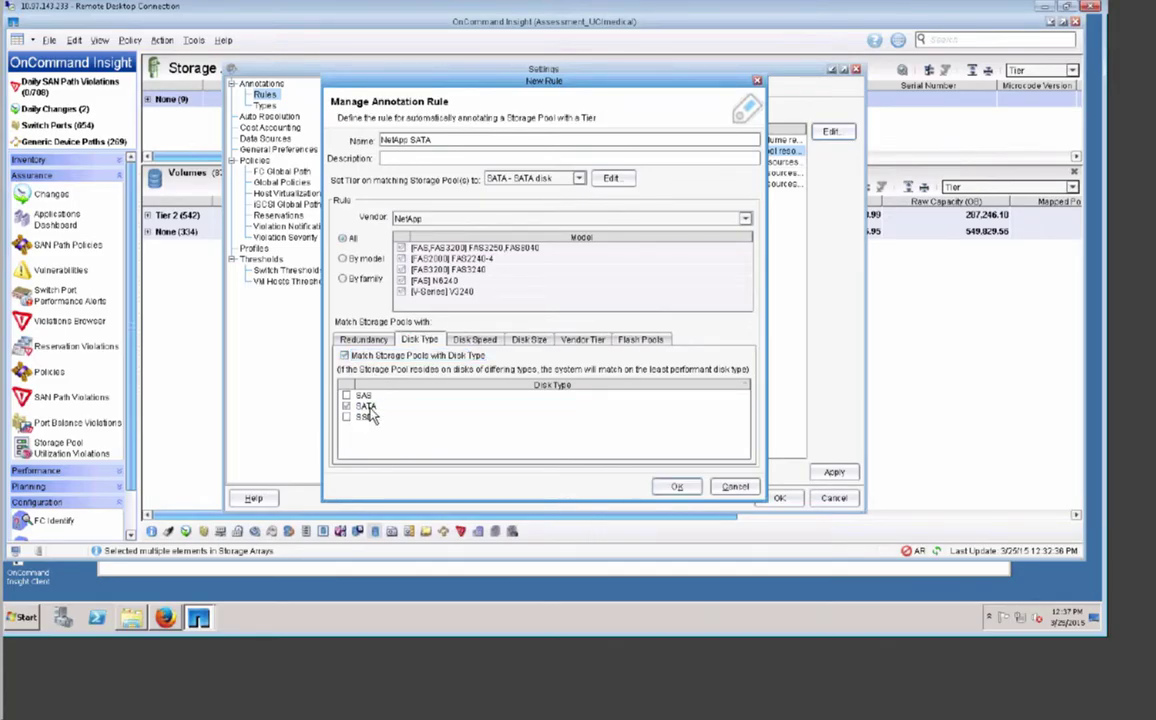
click(678, 488)
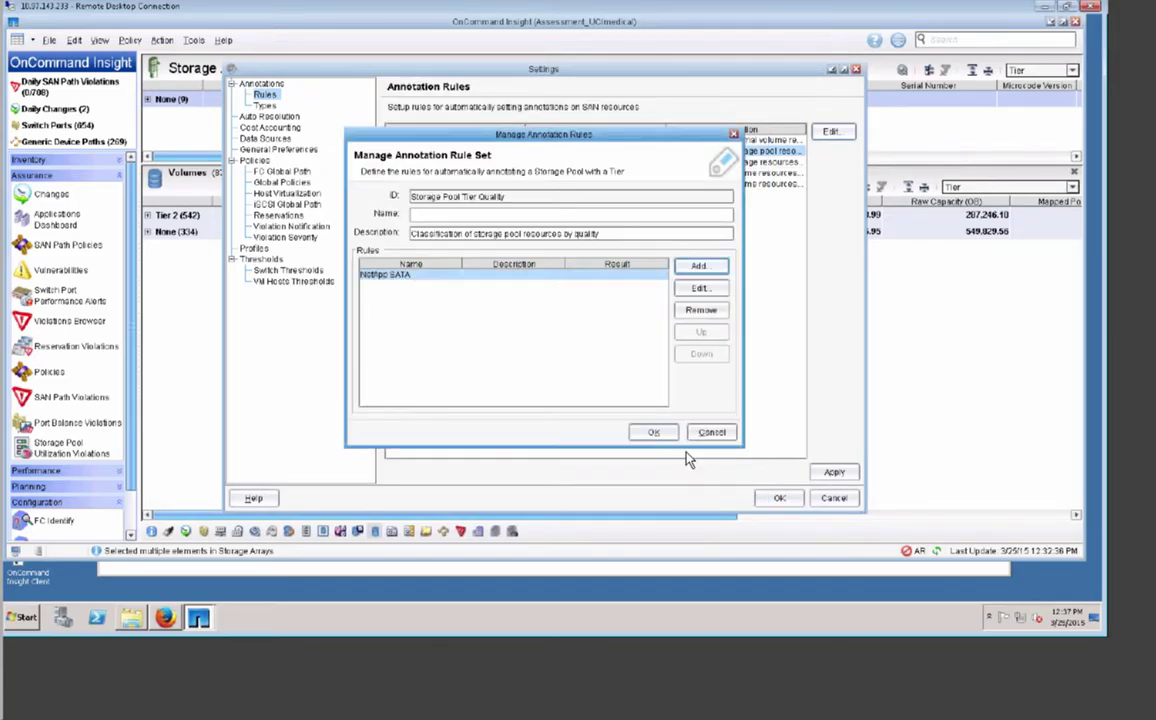
- Create a new storage pool rule named EMC SATA that sets the tier to SATA - SATA disk
click(698, 265)
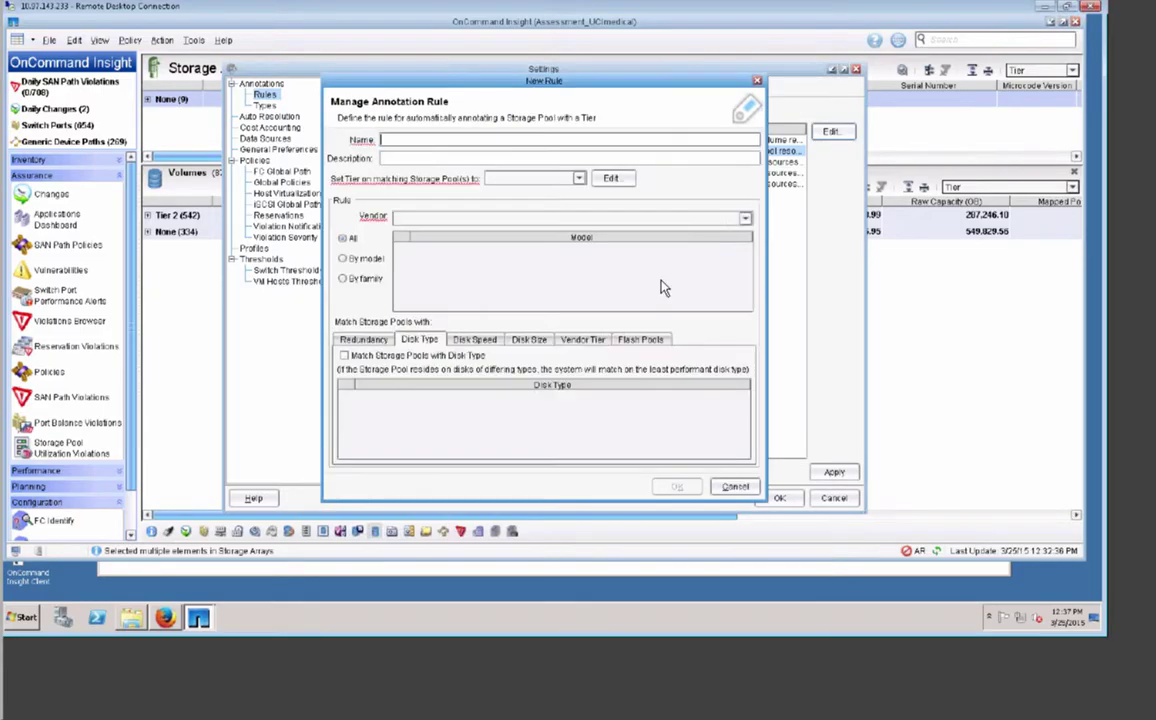
click(470, 138)
text(EMC SATA)
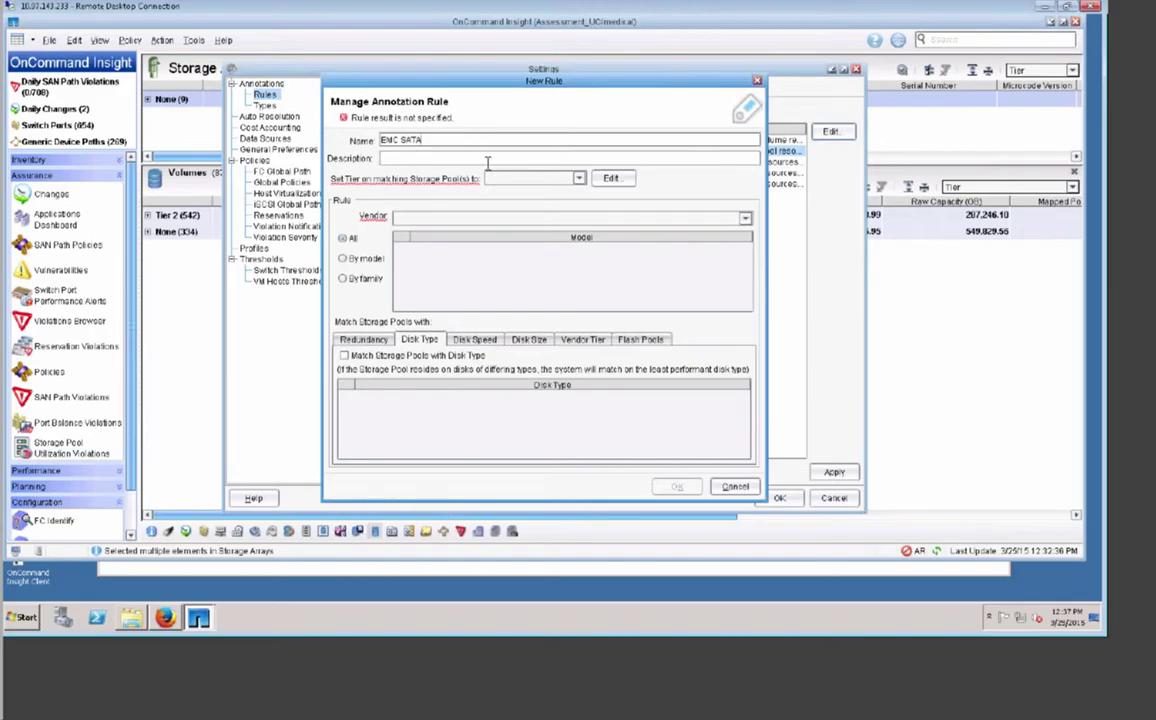
click(579, 179)
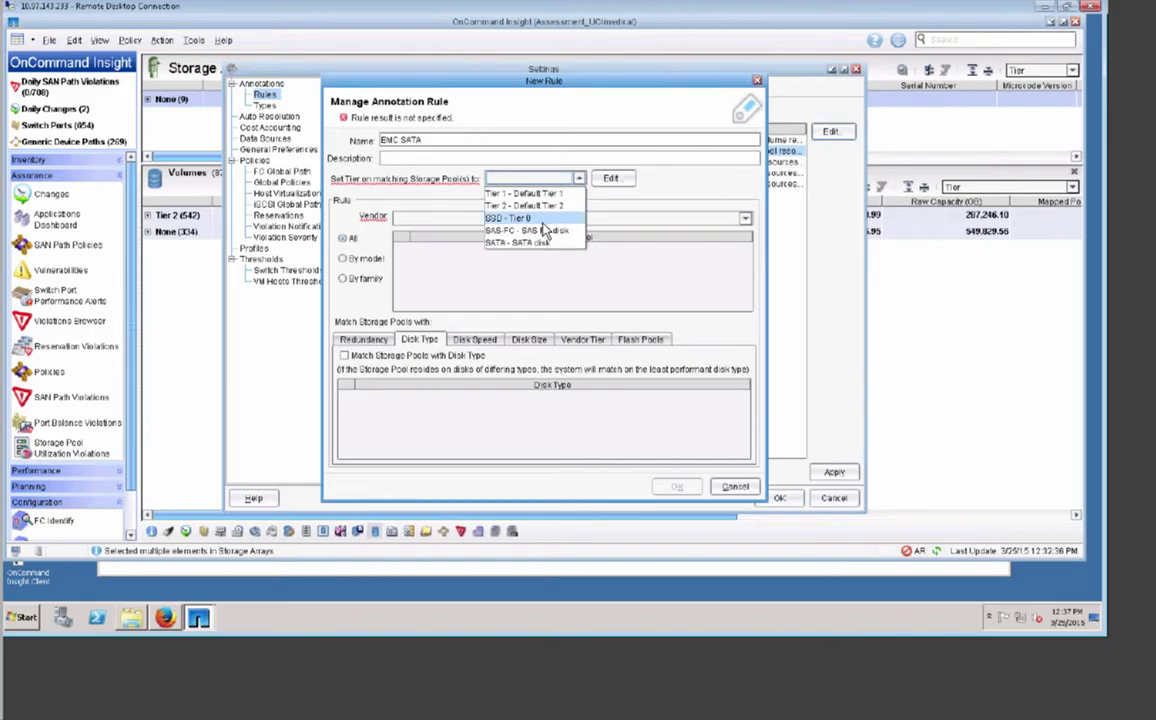
click(537, 246)
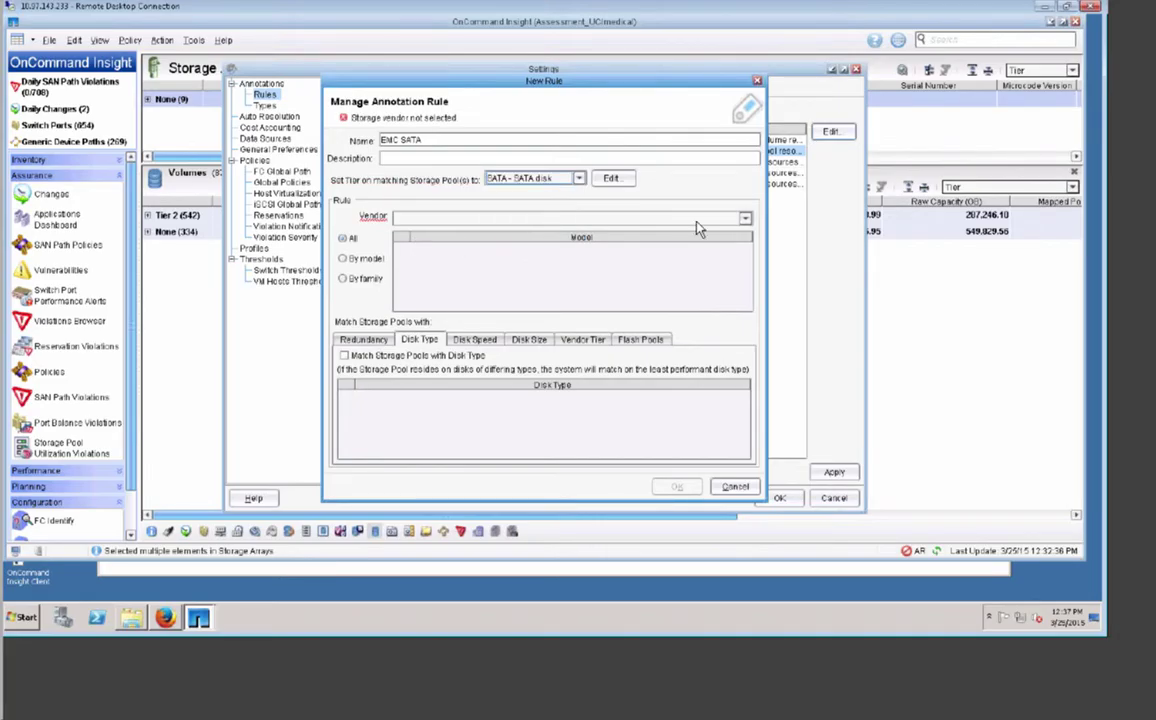
- Make the EMC SATA rule match vendor EMC with disk type SATA2, and save the rule
click(745, 219)
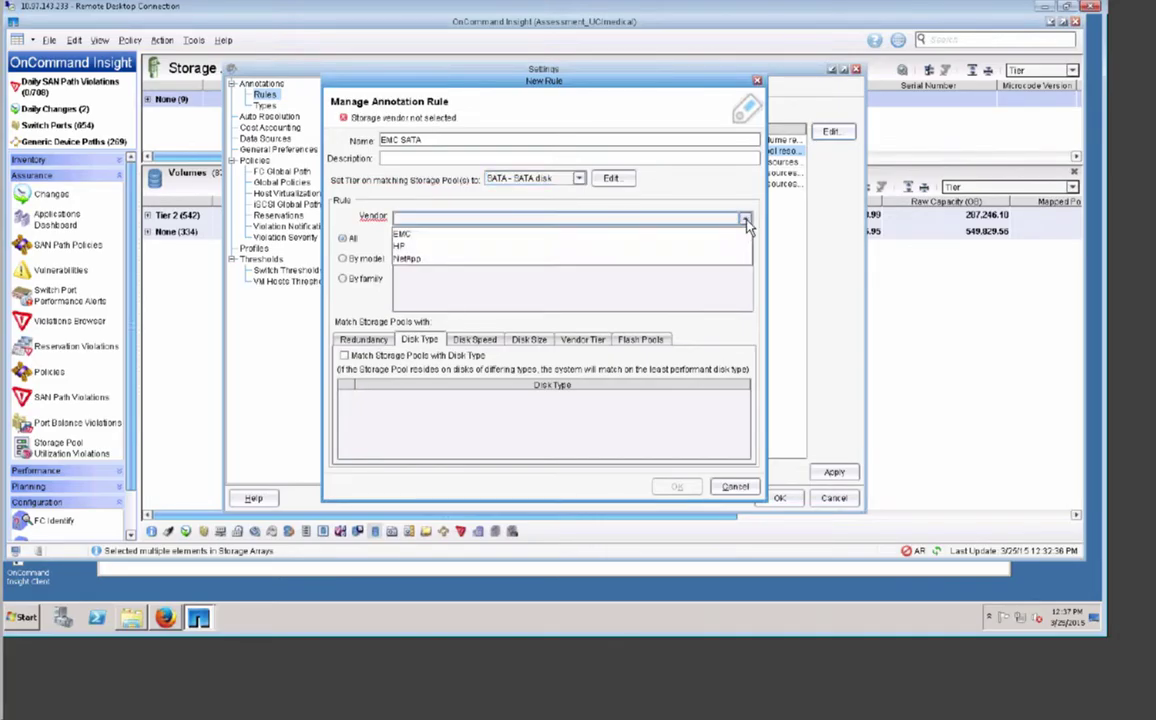
click(402, 234)
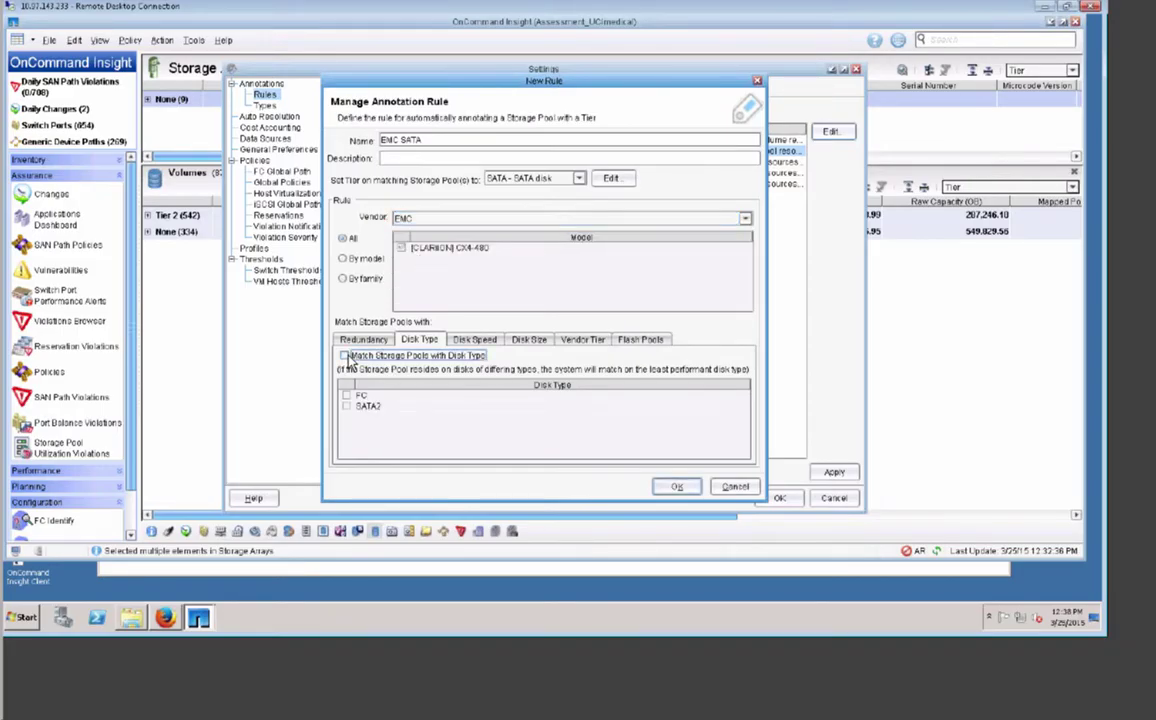
click(344, 356)
click(346, 406)
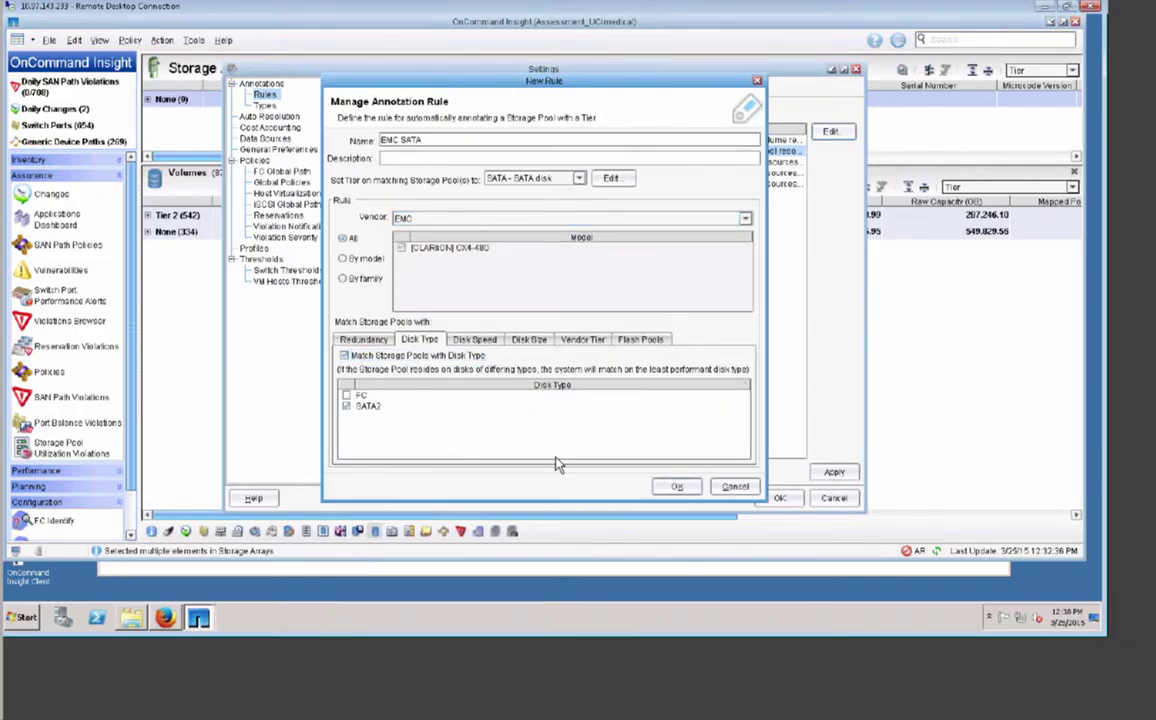
click(684, 489)
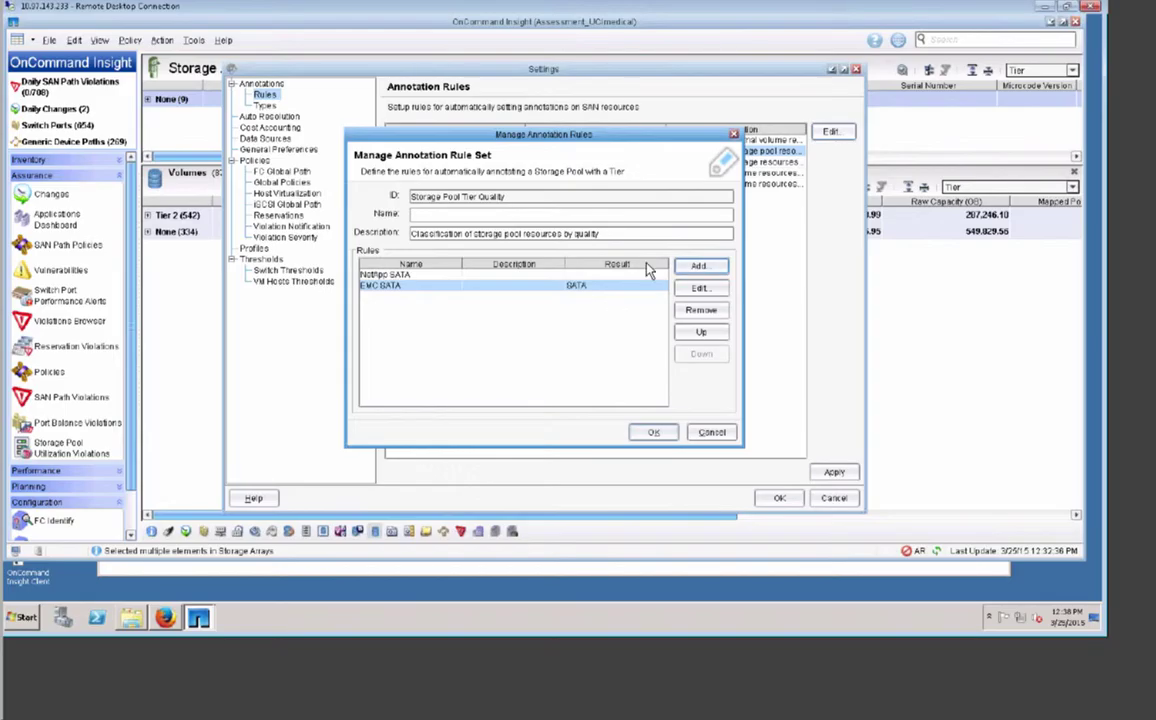
- Create a new storage pool rule named HP SATA that sets the tier to SATA - SATA disk
click(713, 268)
text(H)
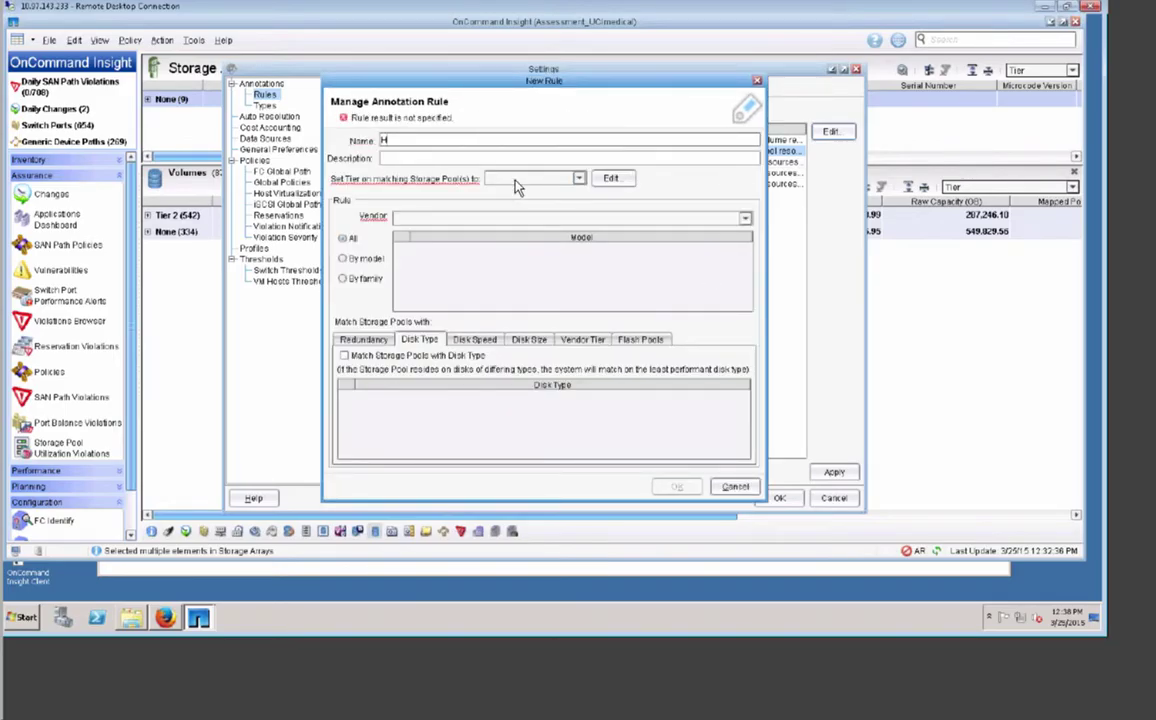
text(P SATA)
click(515, 179)
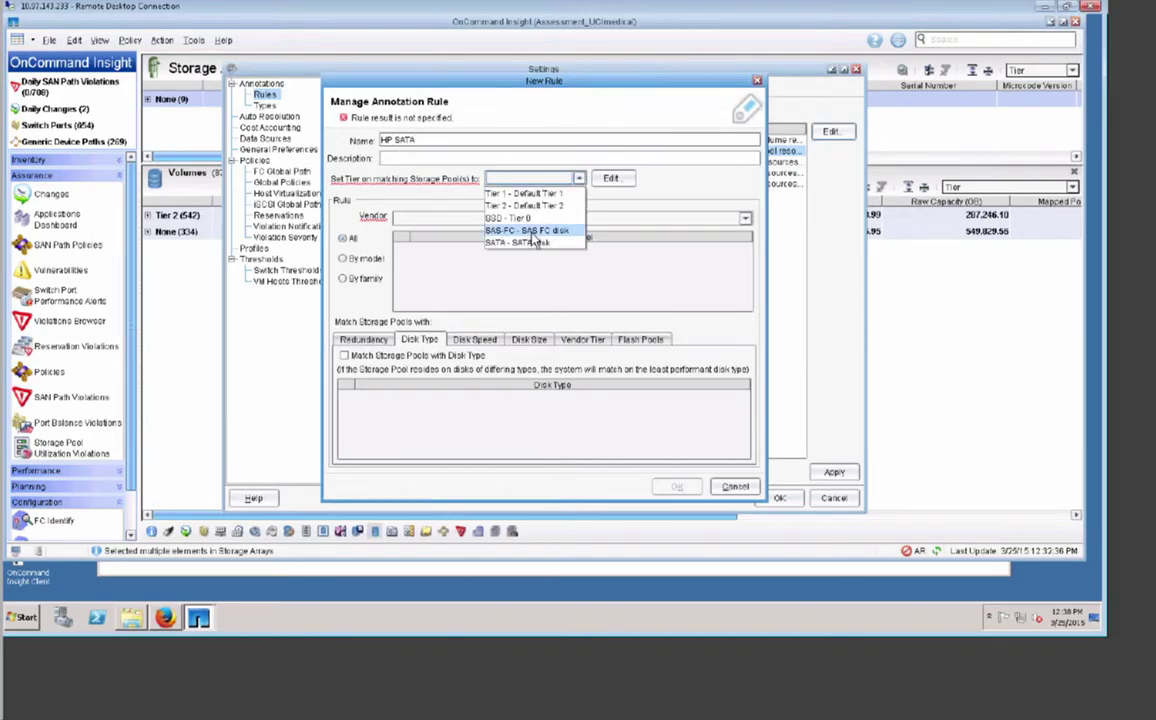
click(527, 247)
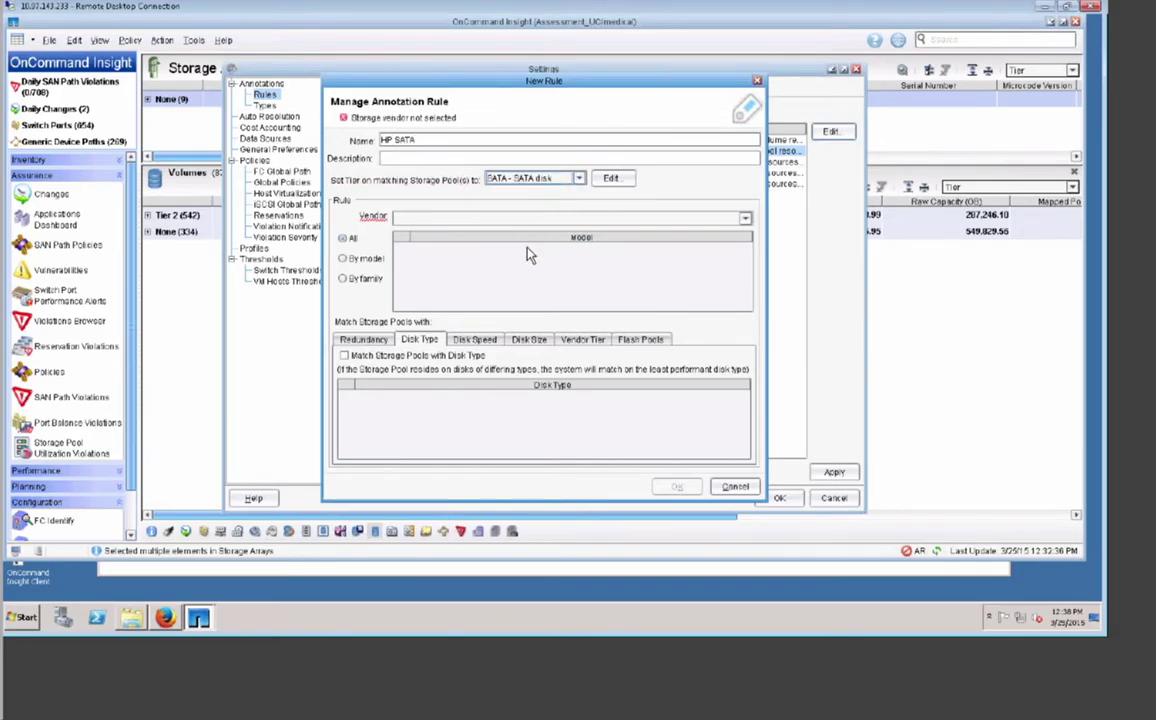
- Make the HP SATA rule match vendor HP with disk type FATA, and save the rule
click(344, 356)
click(410, 218)
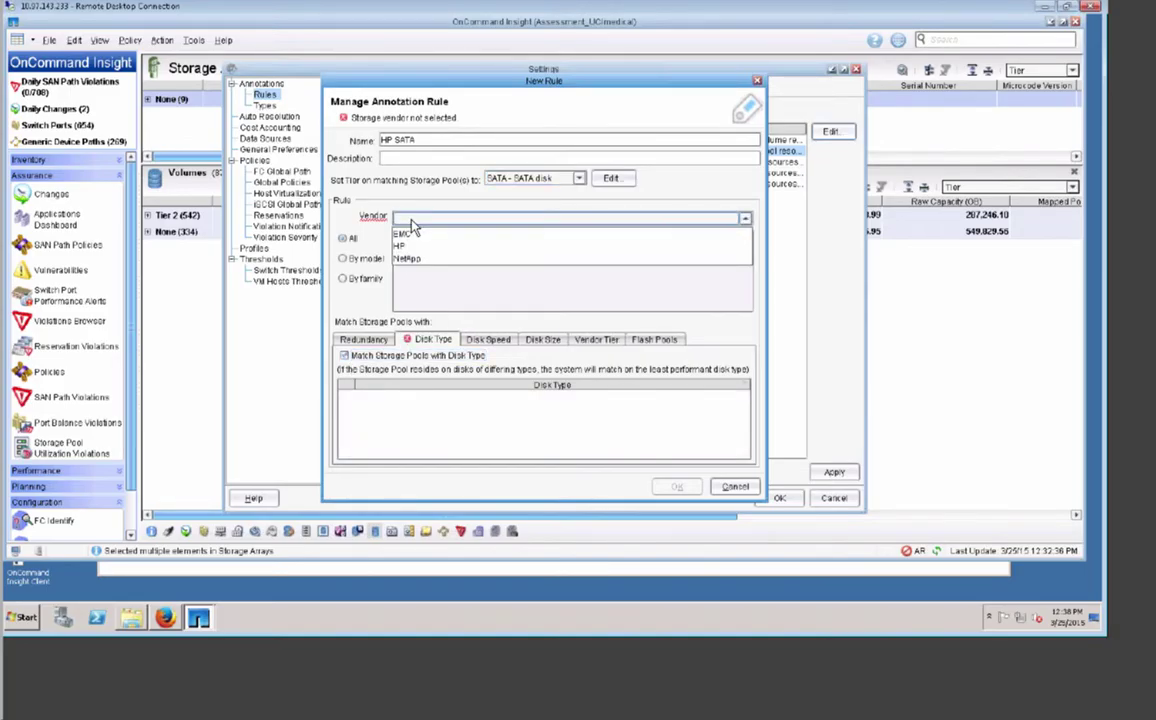
click(405, 246)
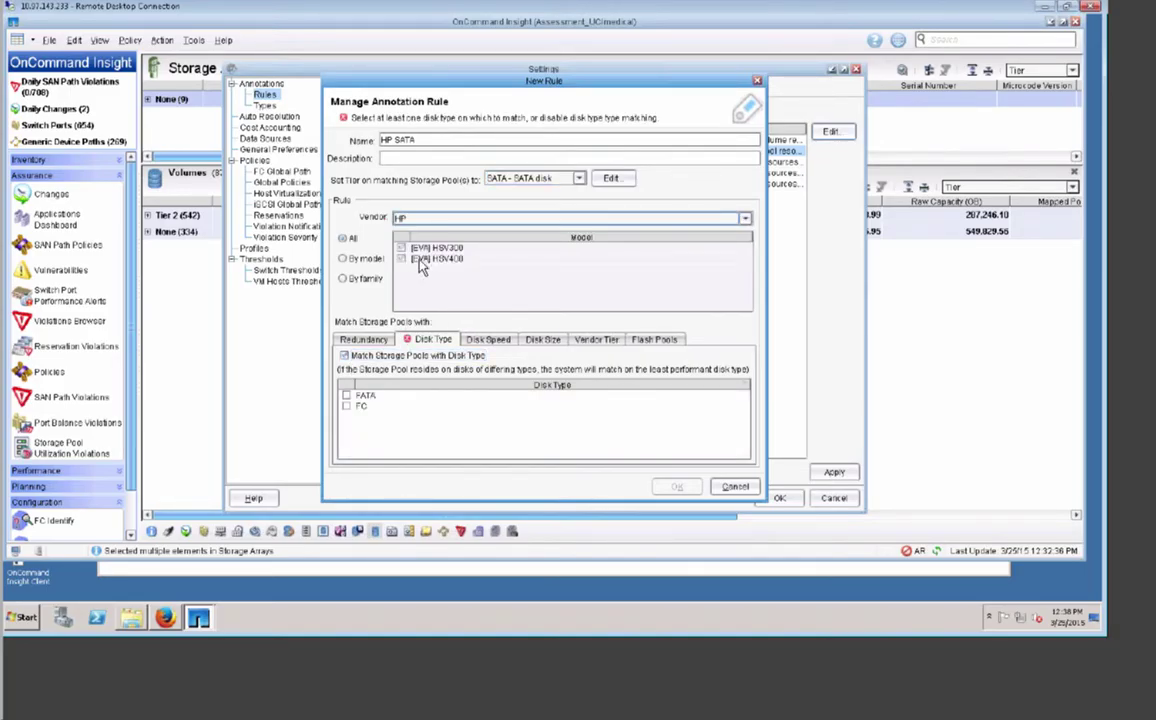
click(346, 396)
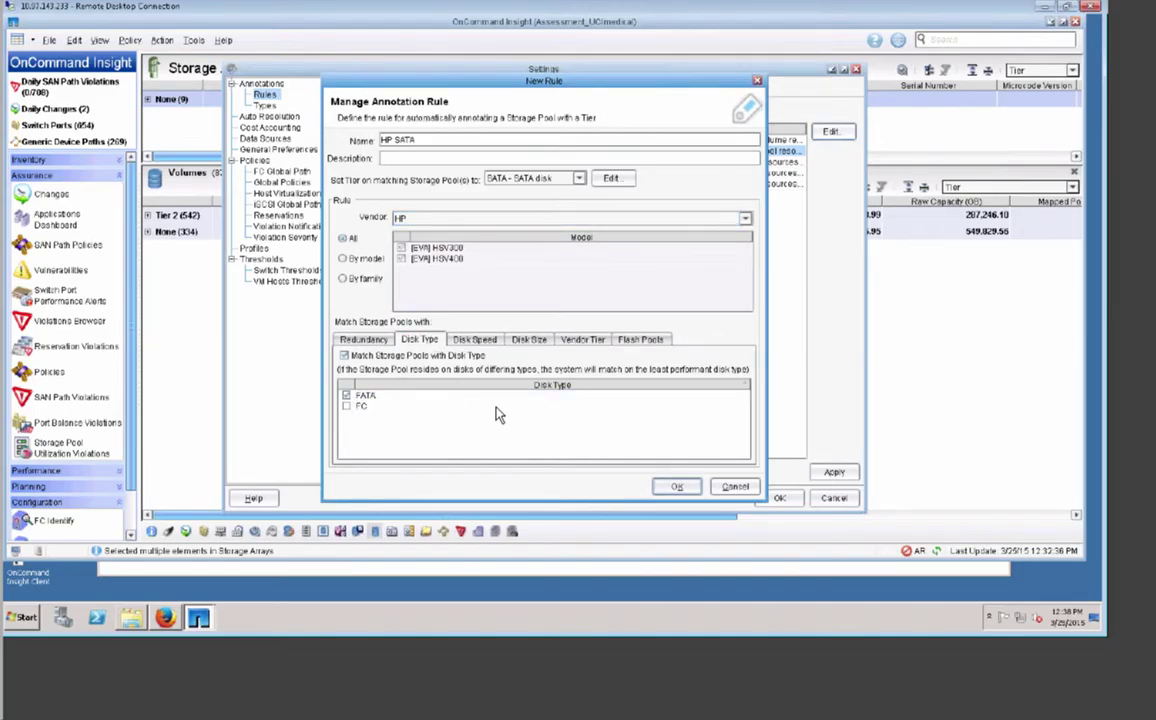
click(680, 487)
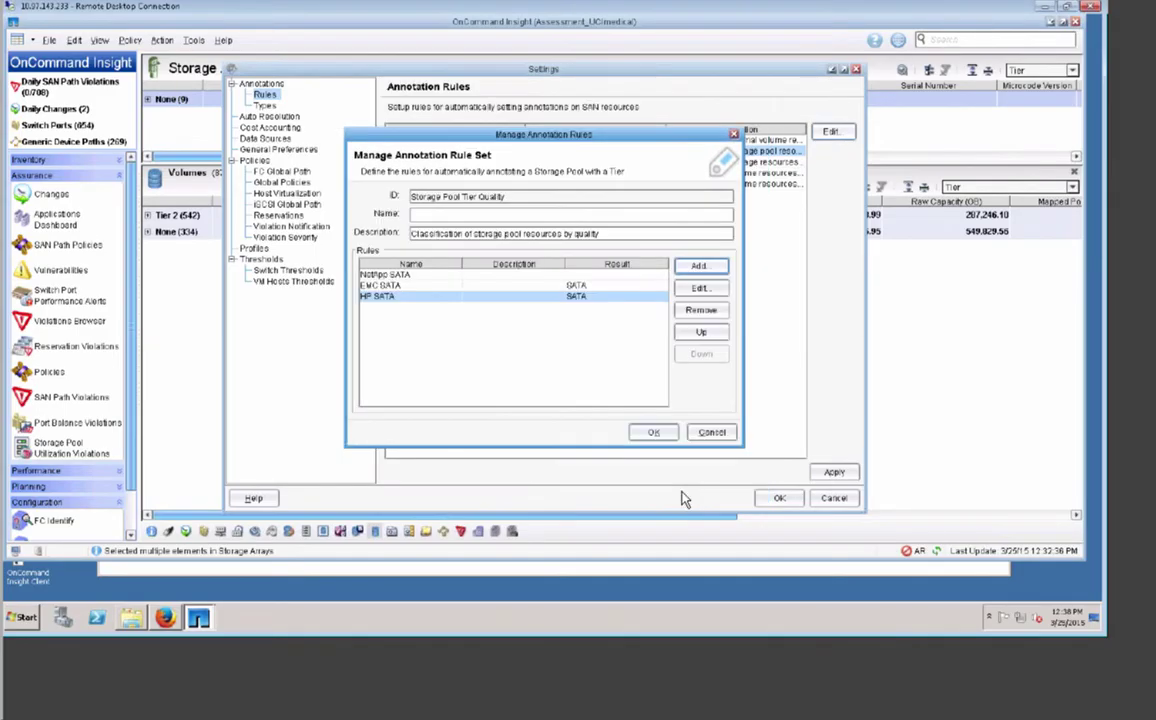
- Create a new storage pool rule named NetApp SAS-FC that sets the tier to SAS-FC - SAS FC disk
click(698, 266)
click(415, 140)
text(N)
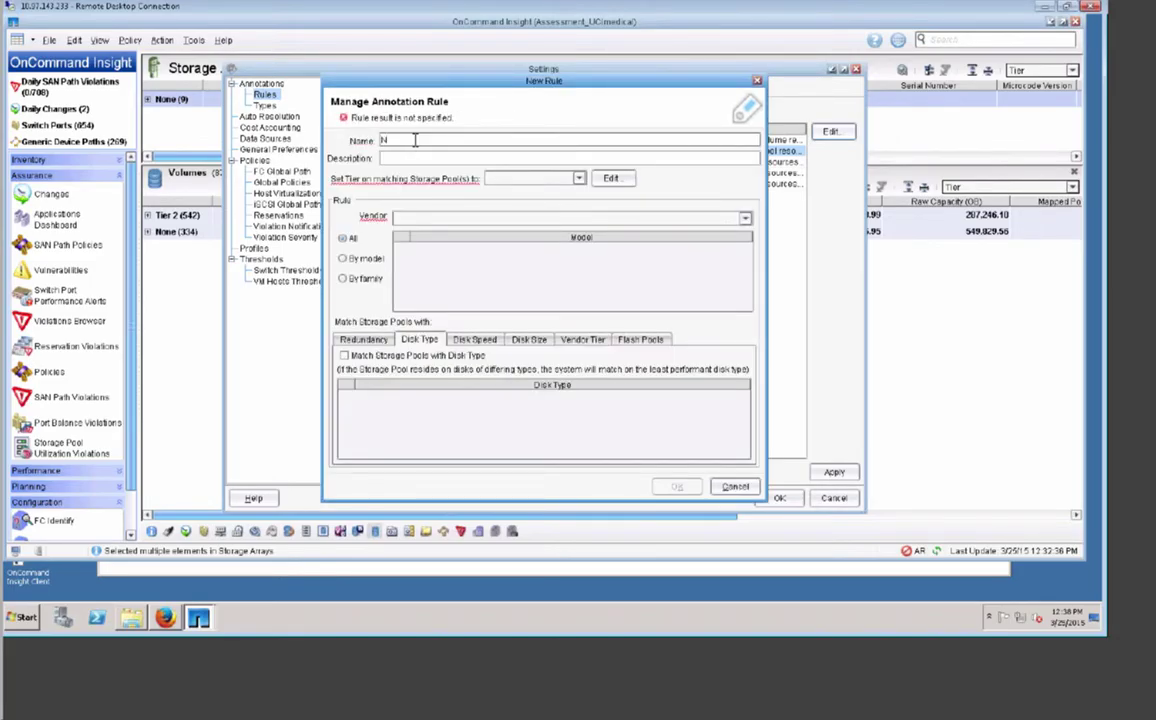
text(etApp SAS-FC)
click(578, 178)
click(530, 231)
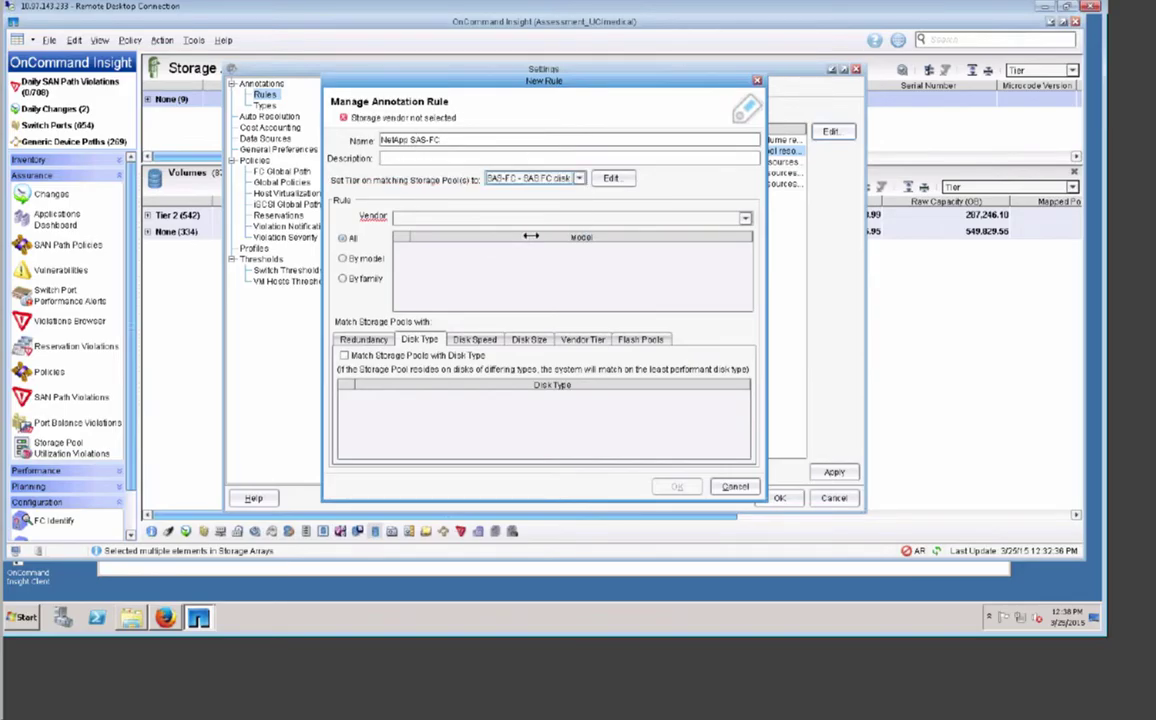
- Make the NetApp SAS-FC rule match vendor NetApp with disk type SAS, and save the rule
click(480, 218)
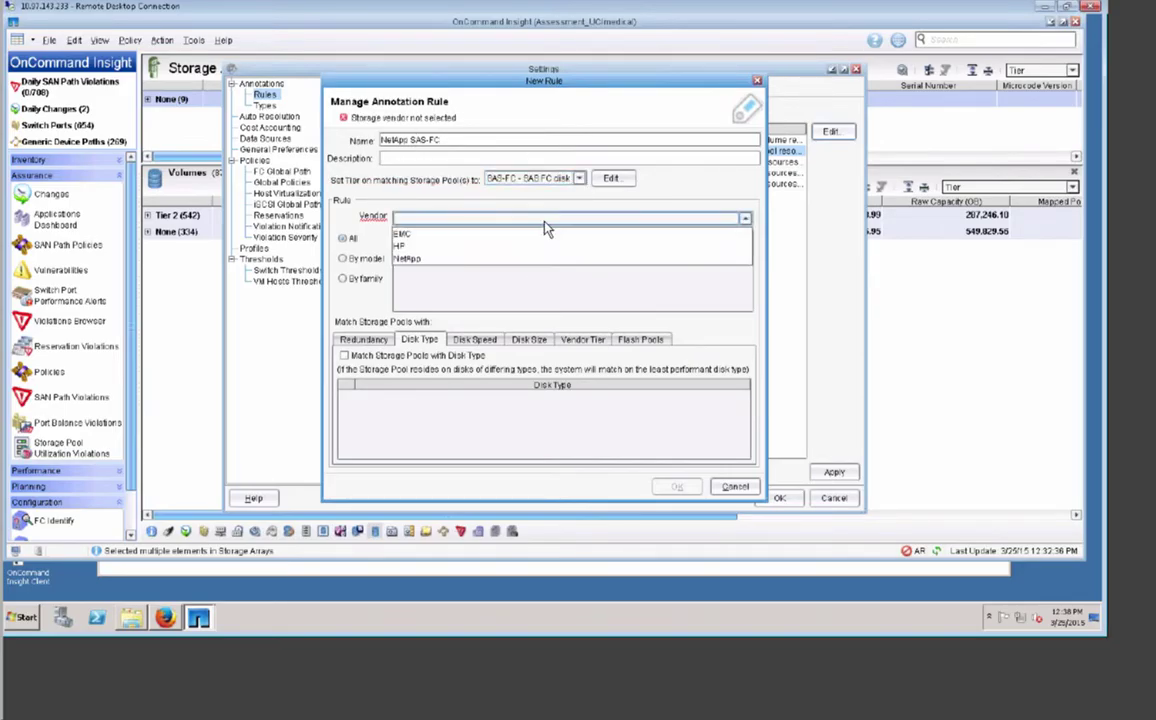
click(405, 259)
click(344, 355)
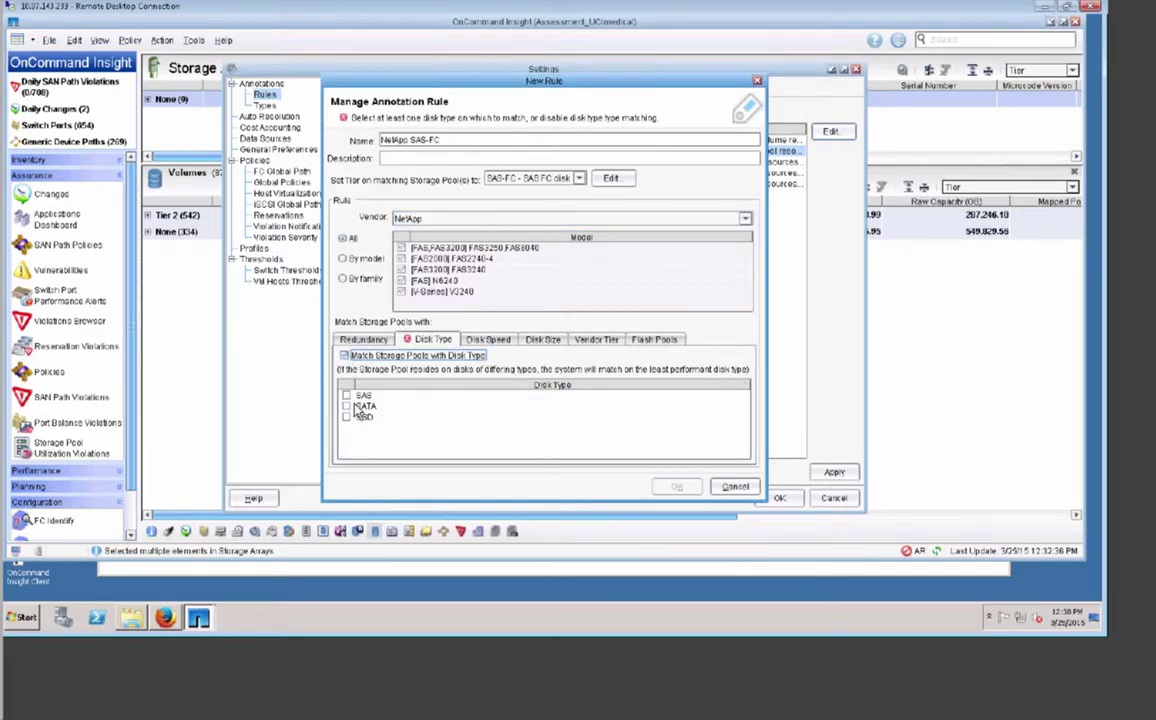
click(346, 395)
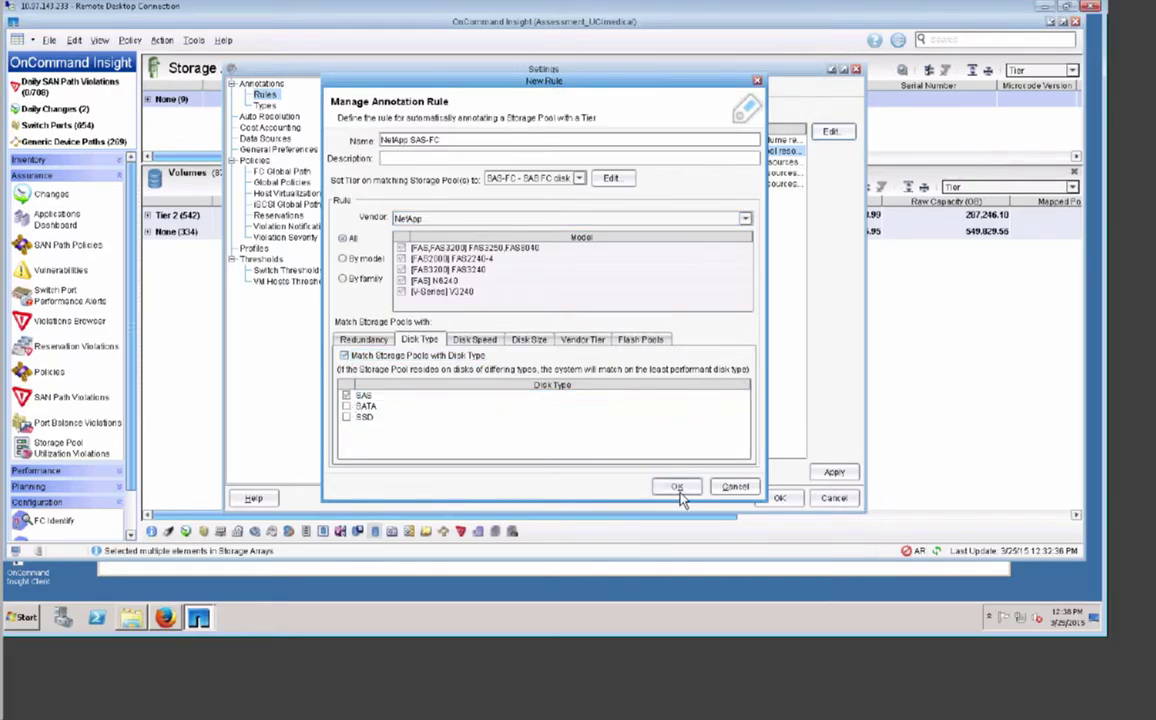
click(677, 488)
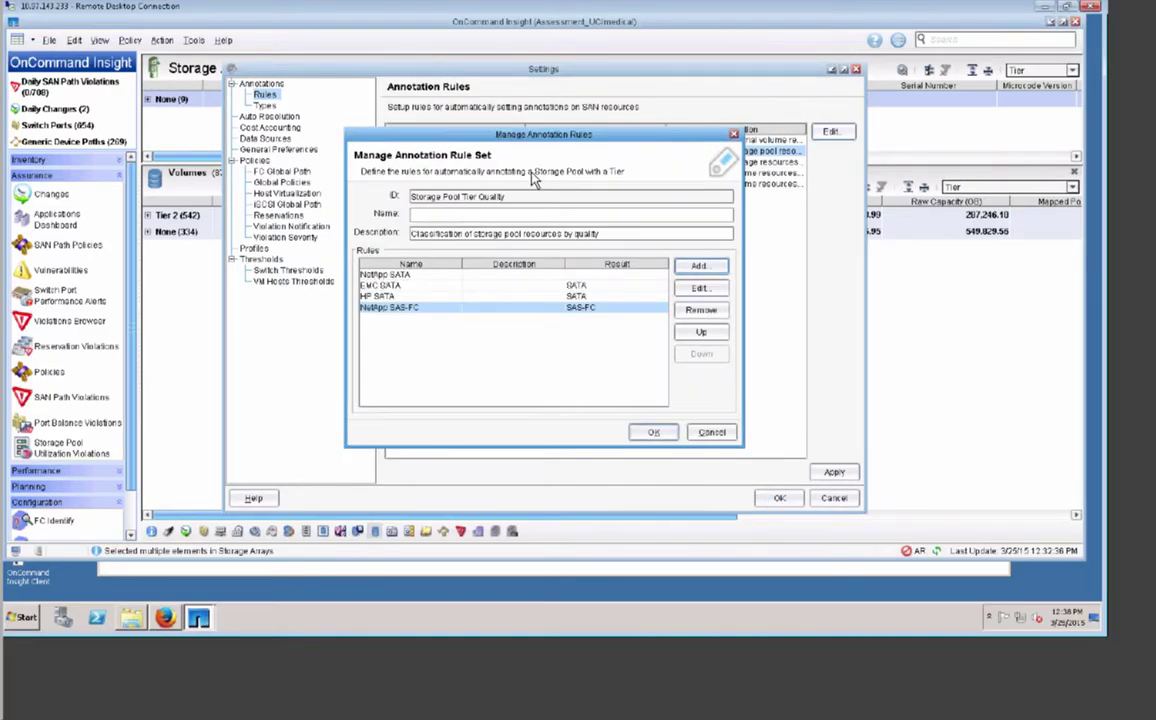
- Create a new storage pool rule named EMC SAS_FC that sets the tier to SAS-FC - SAS FC disk
click(699, 265)
click(413, 140)
text(EMC SAS)
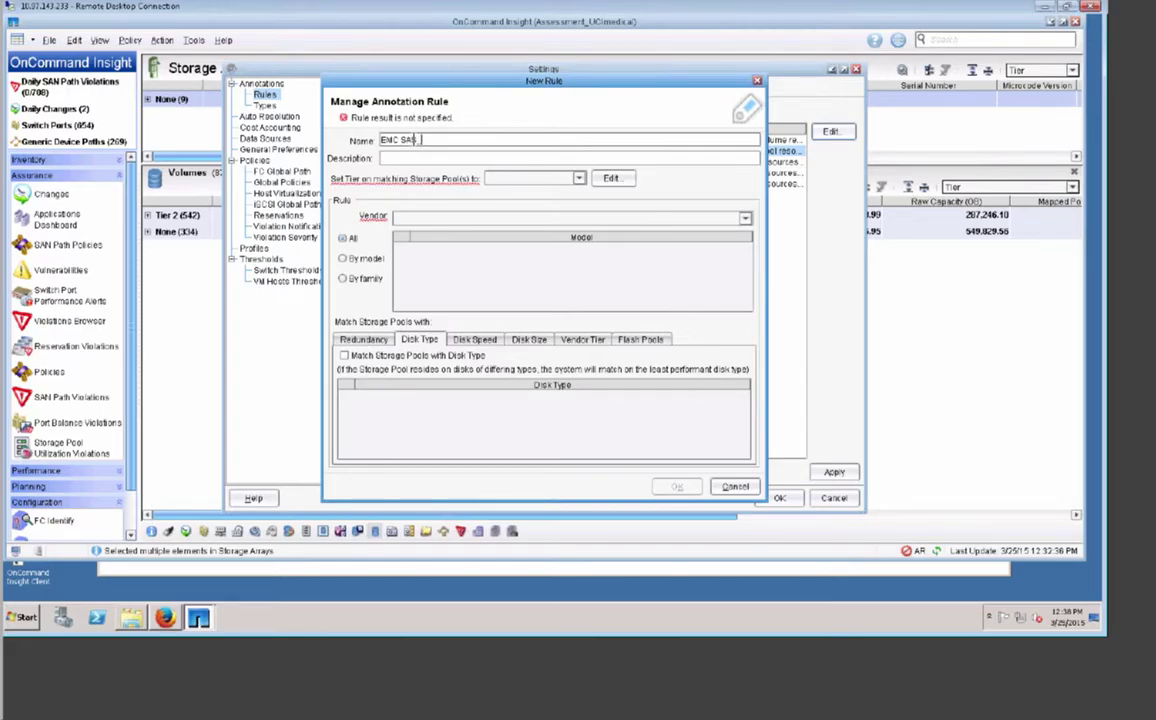
text(C)
click(578, 178)
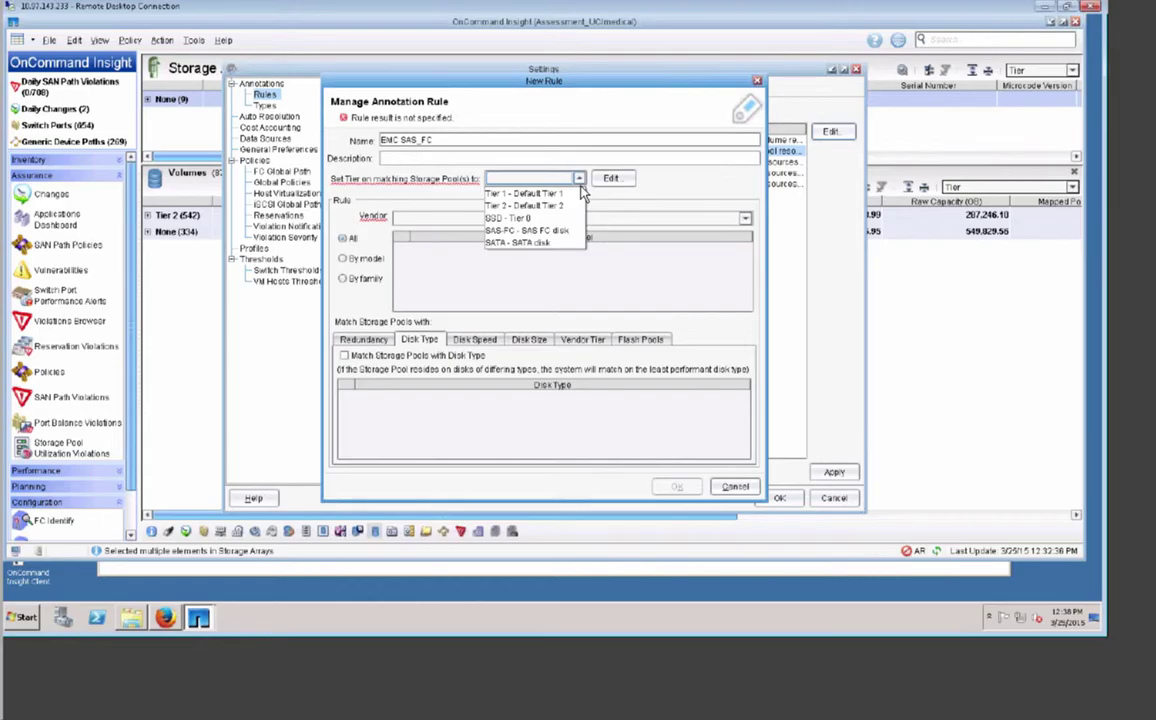
click(521, 231)
- Make the EMC SAS_FC rule match vendor EMC with disk type FC, and save the rule
click(402, 218)
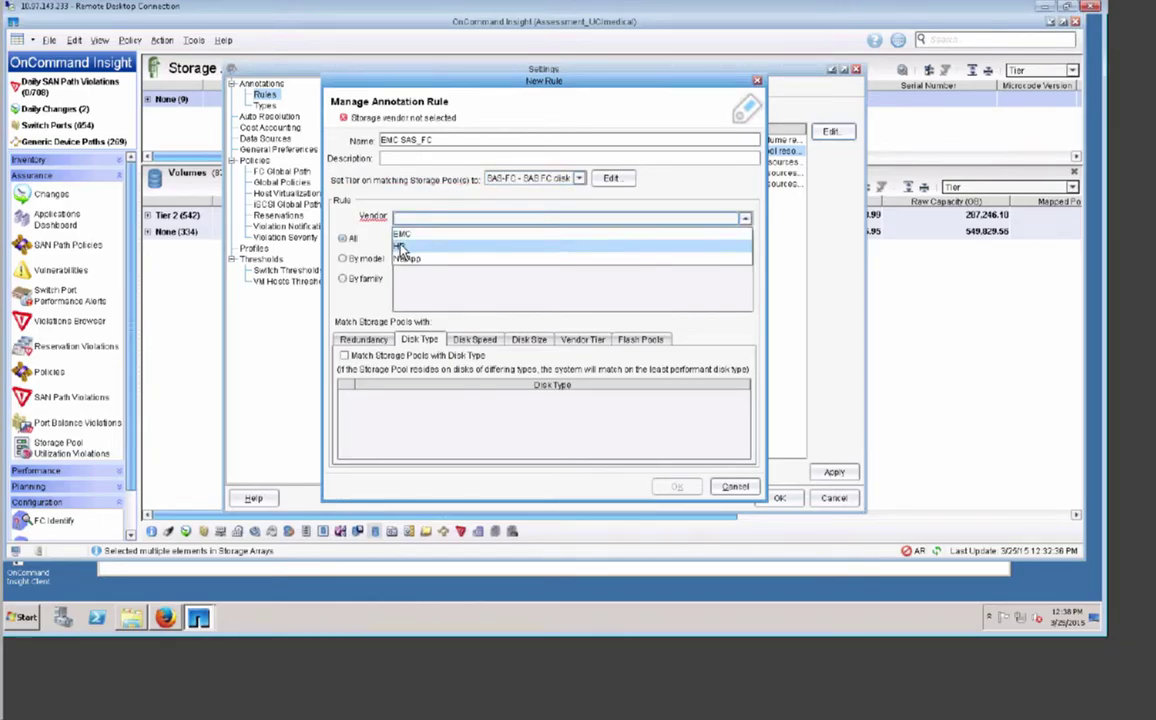
click(402, 235)
click(344, 355)
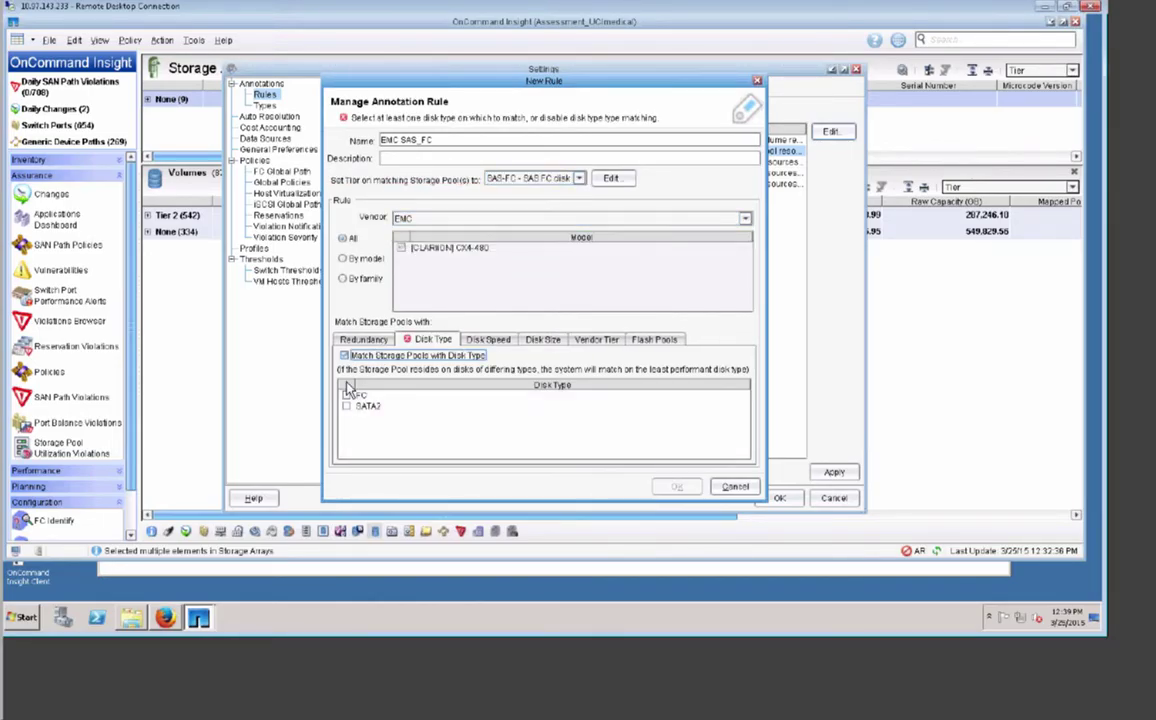
click(364, 396)
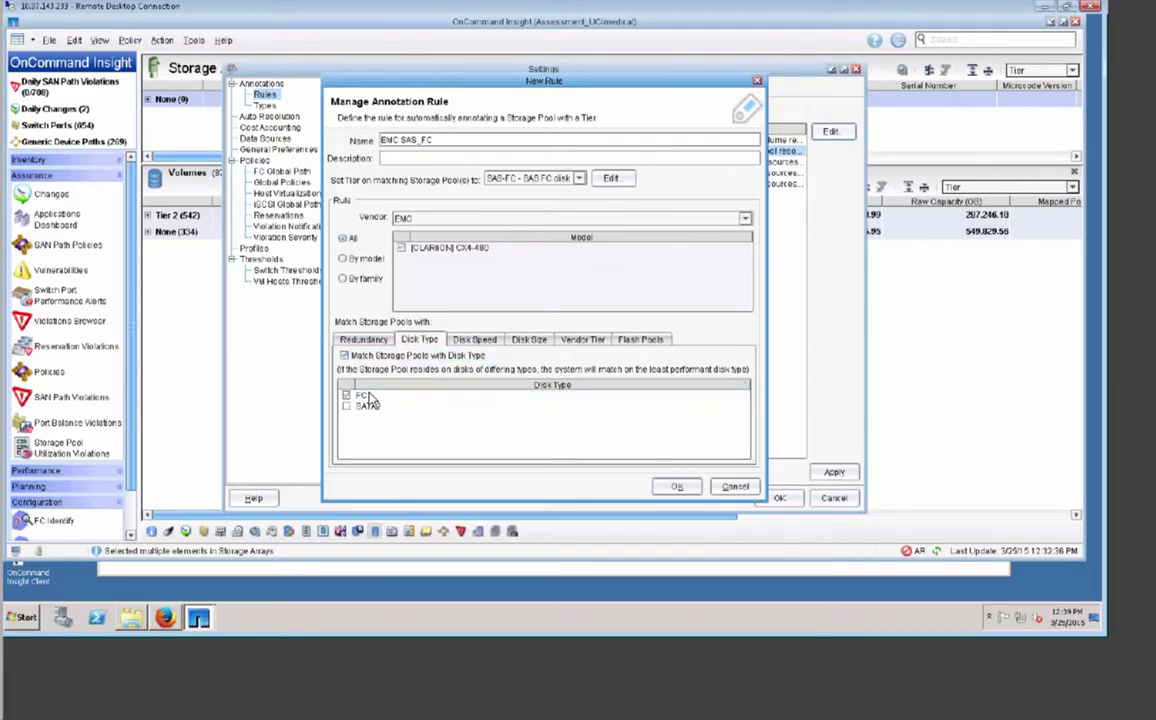
click(680, 488)
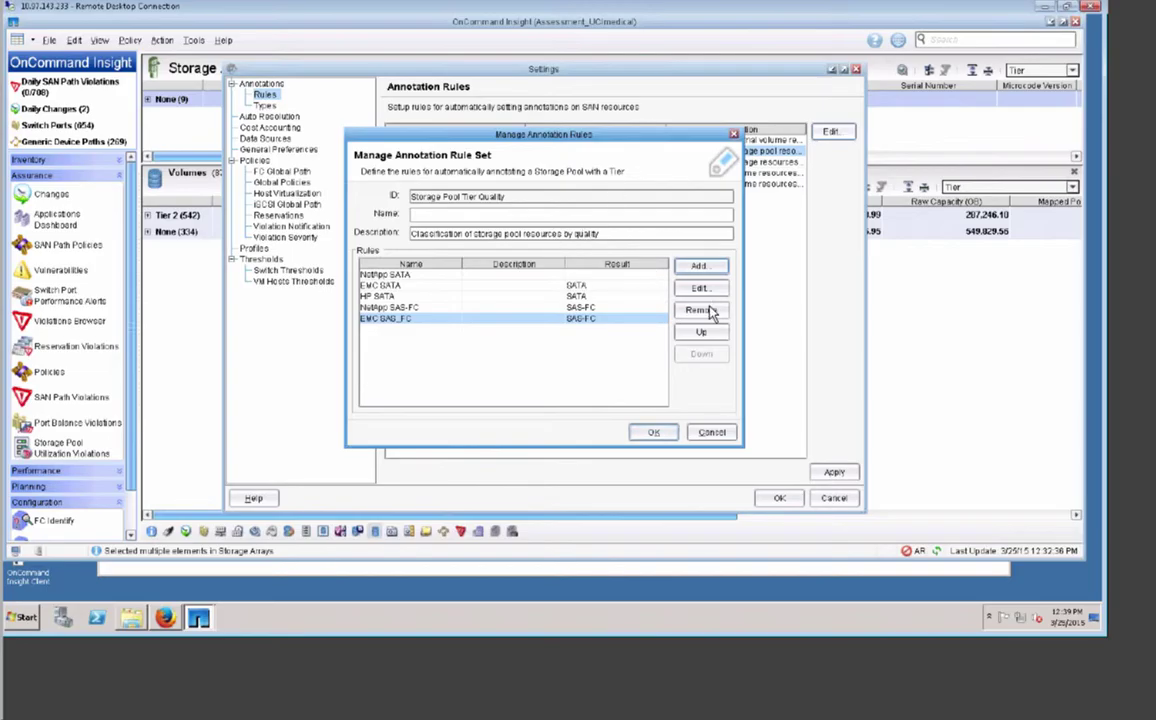
- Create a new storage pool rule named HP SAS-FC that sets the tier to SAS-FC - SAS FC disk
click(700, 267)
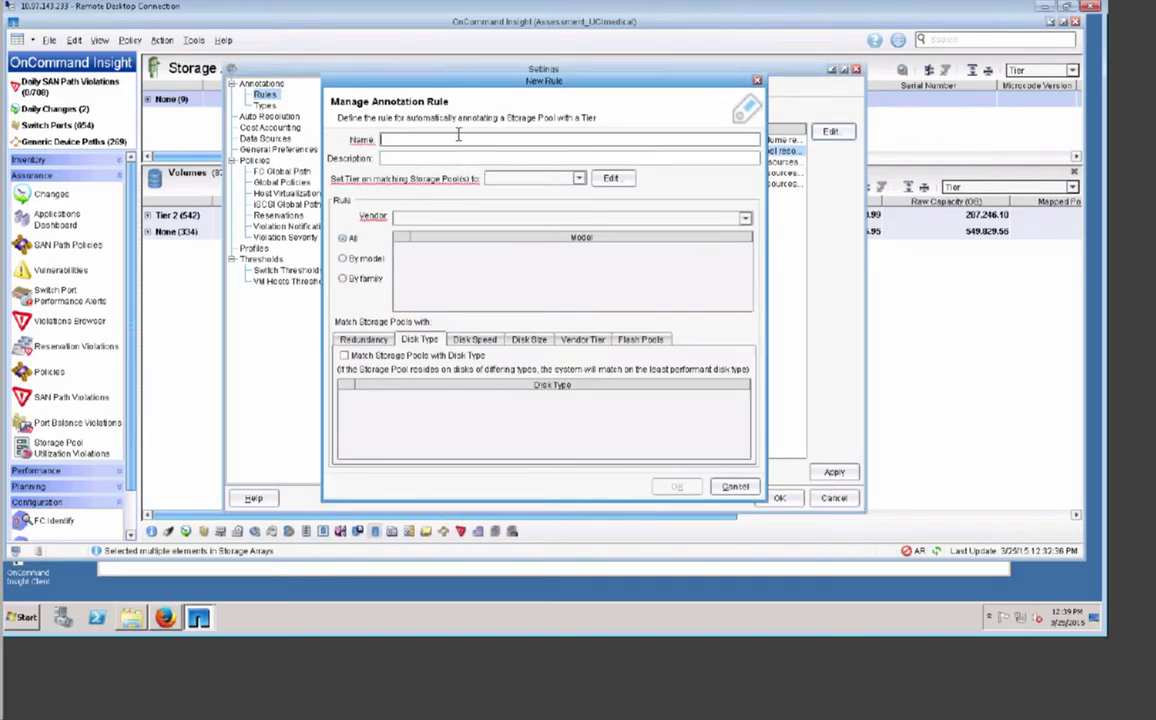
text(HP SAS-)
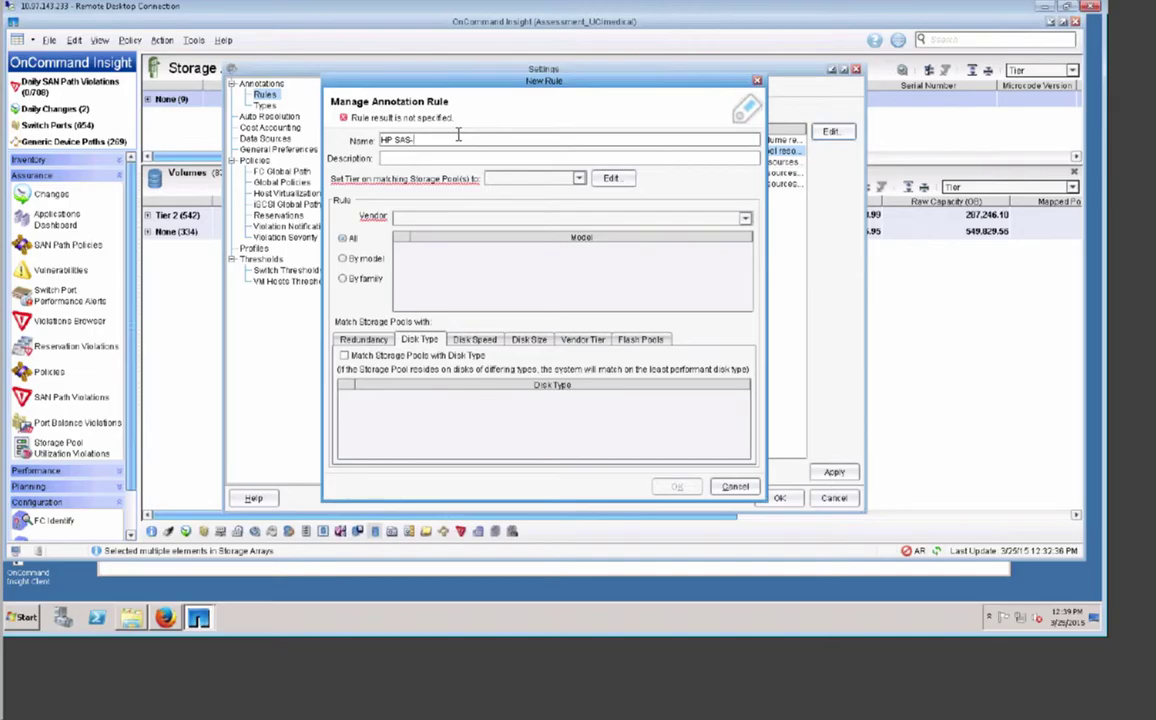
click(578, 178)
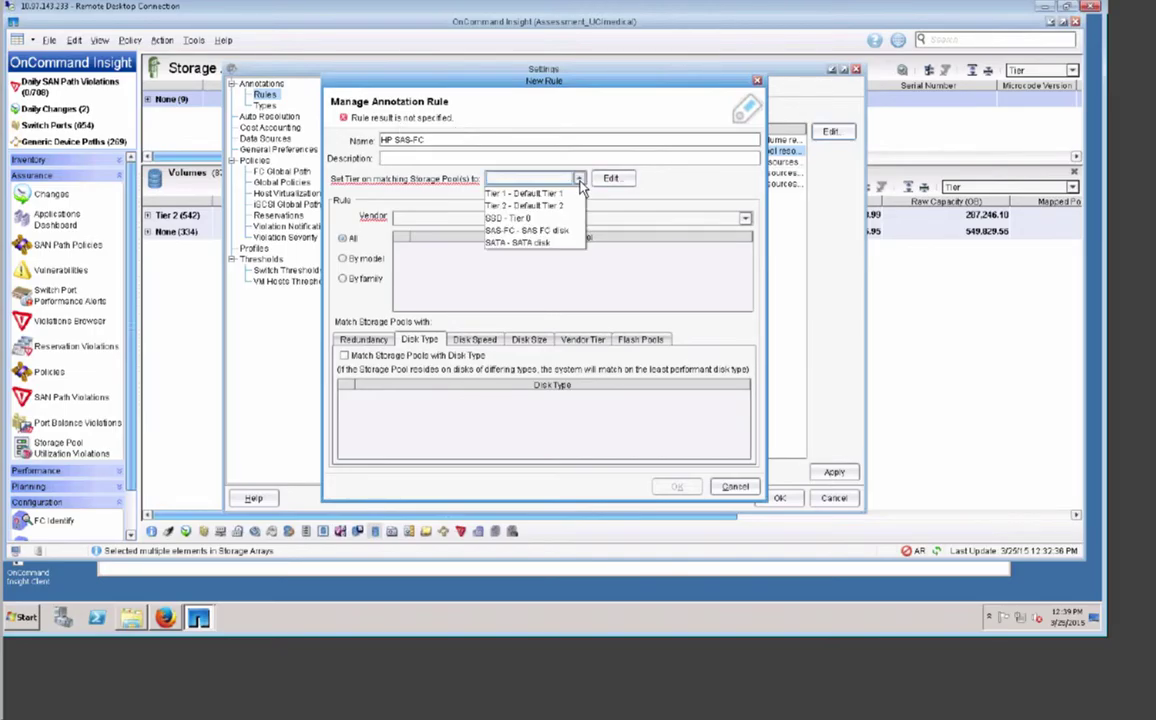
click(524, 231)
- Make the HP SAS-FC rule match vendor HP with disk type FC, and save the rule
click(426, 219)
click(410, 245)
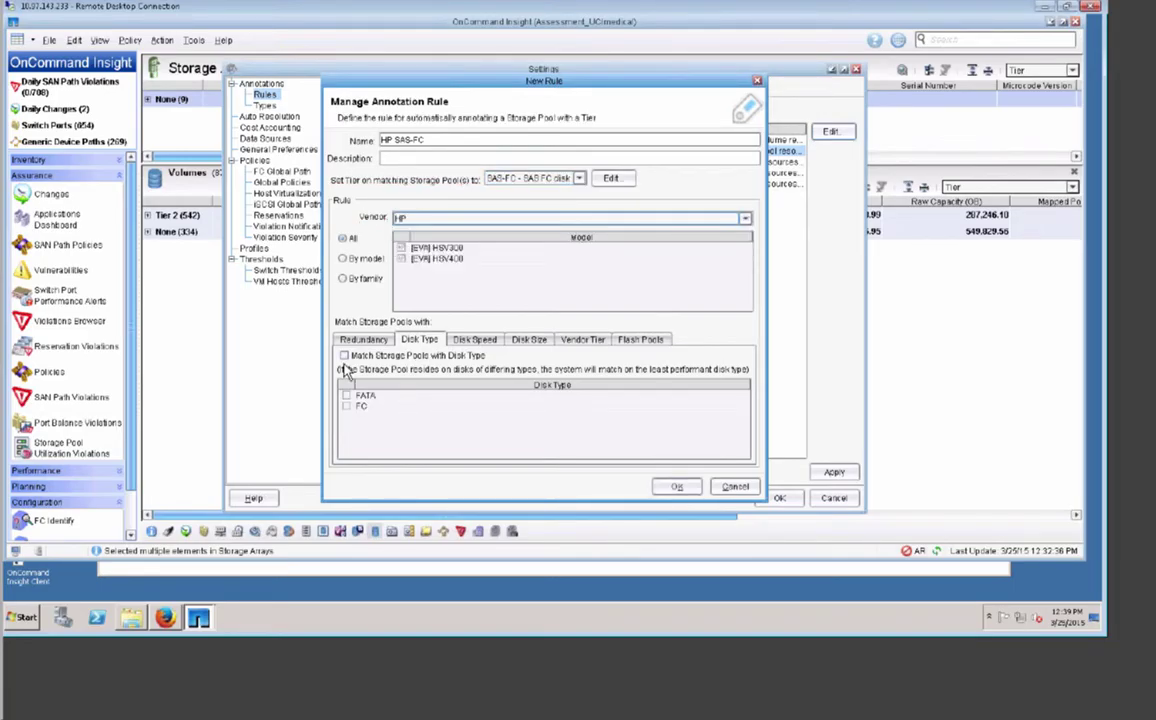
click(344, 355)
click(346, 406)
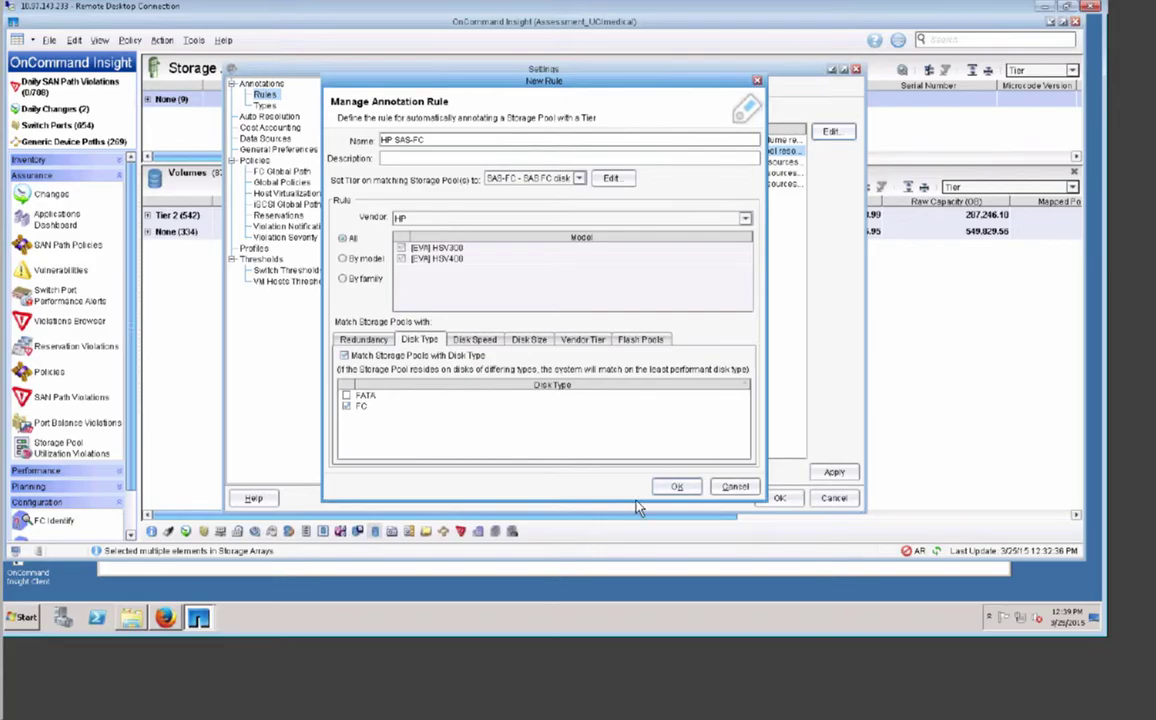
click(677, 486)
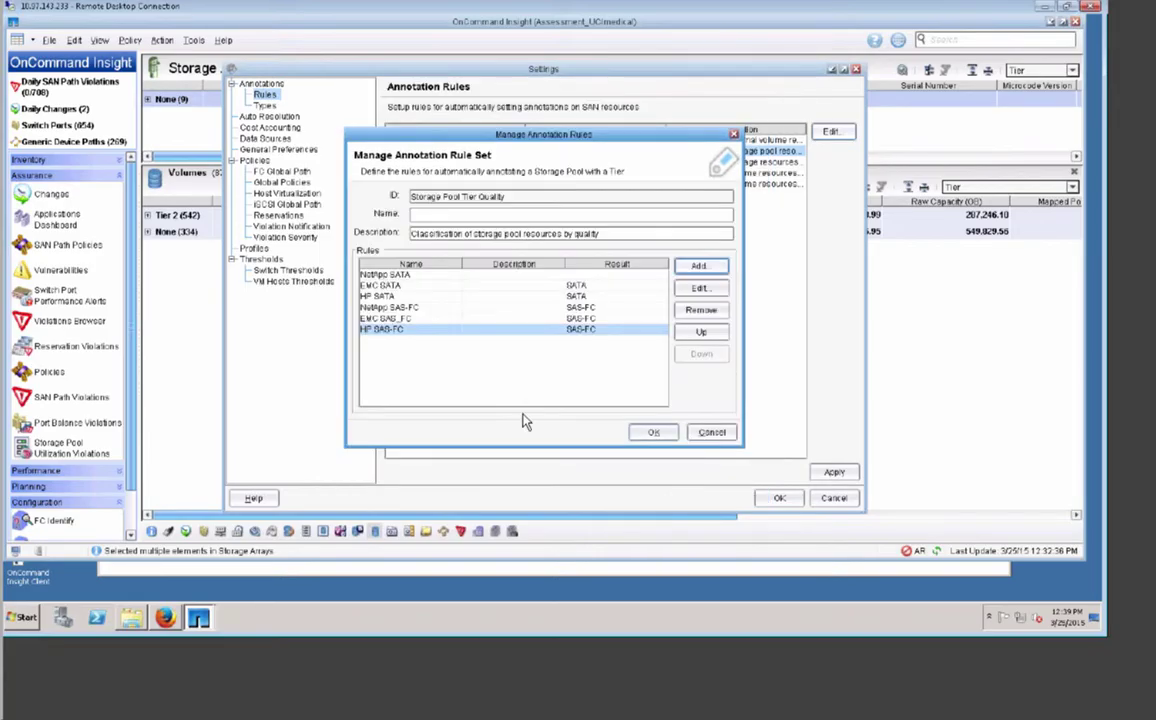
- Rename the EMC SAS_FC rule as EMC SAS-FC and save it
click(386, 318)
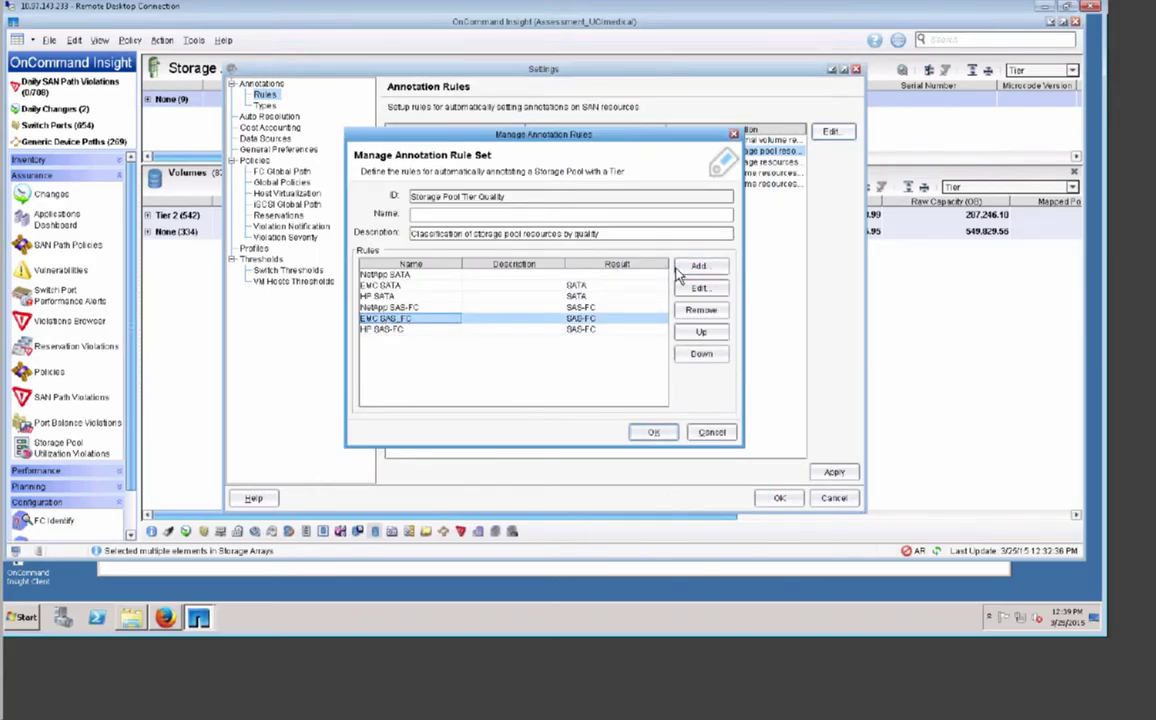
click(699, 288)
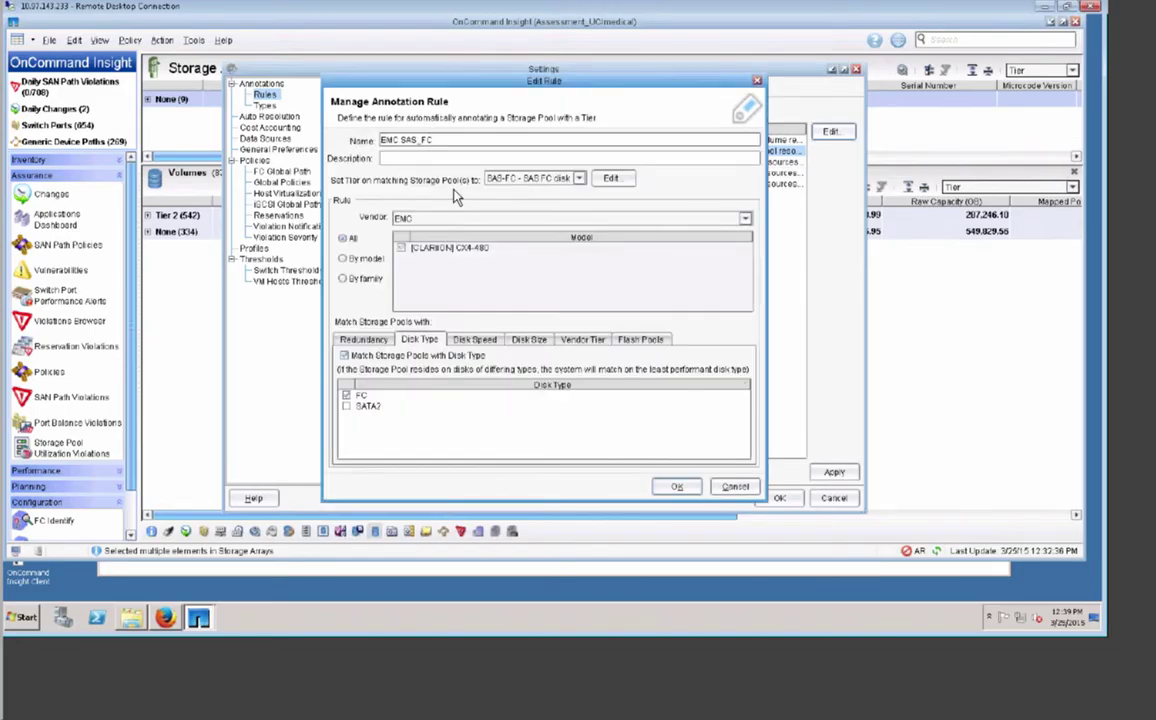
click(422, 141)
key(BackSpace)
key(BackSpace)
text(-)
click(676, 486)
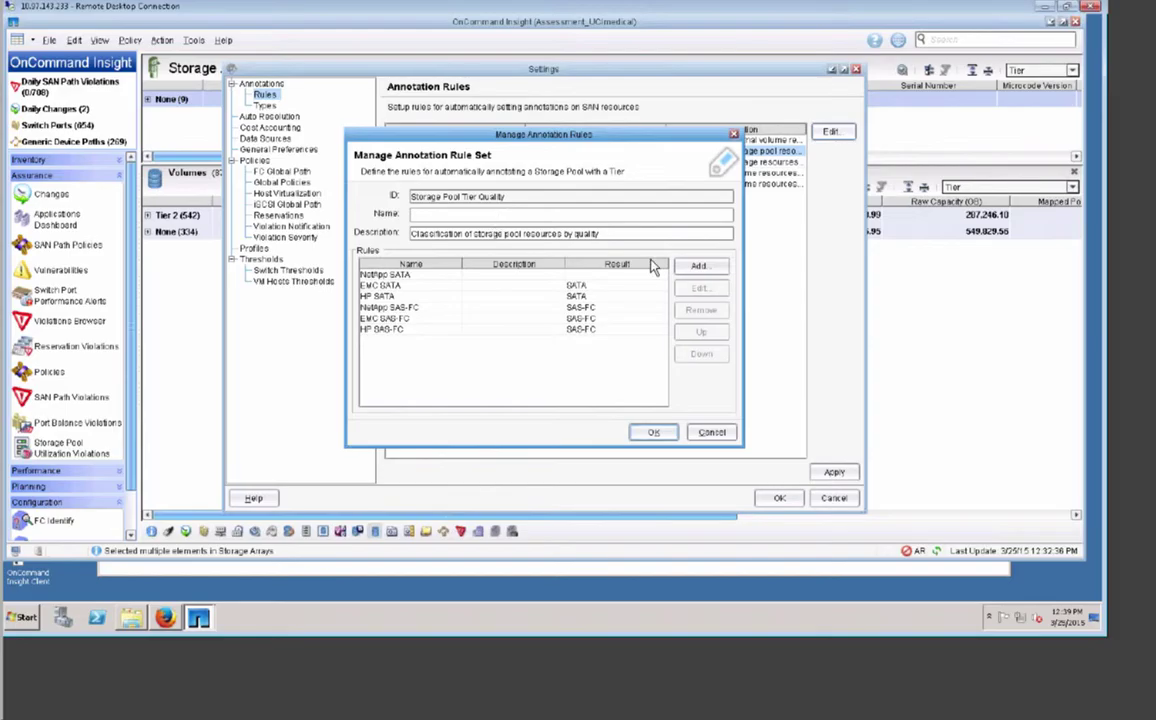
- Create a new storage pool rule named NetApp SSD that sets the tier to SSD - Tier 0
click(698, 265)
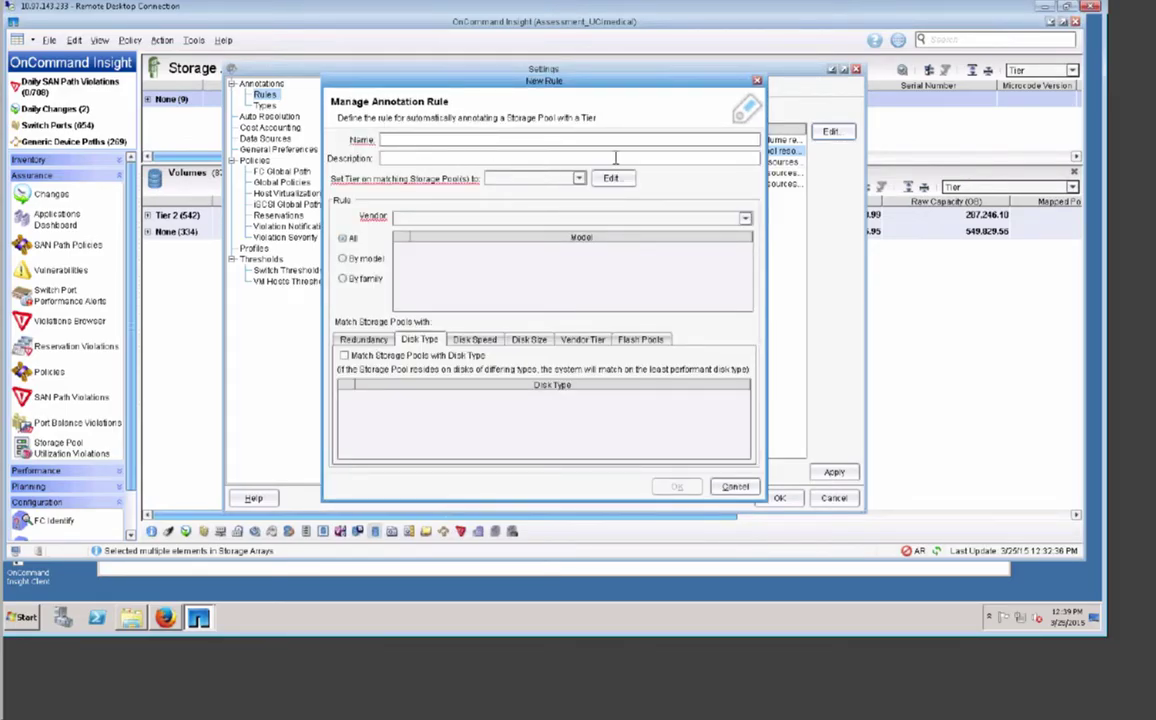
text(Net)
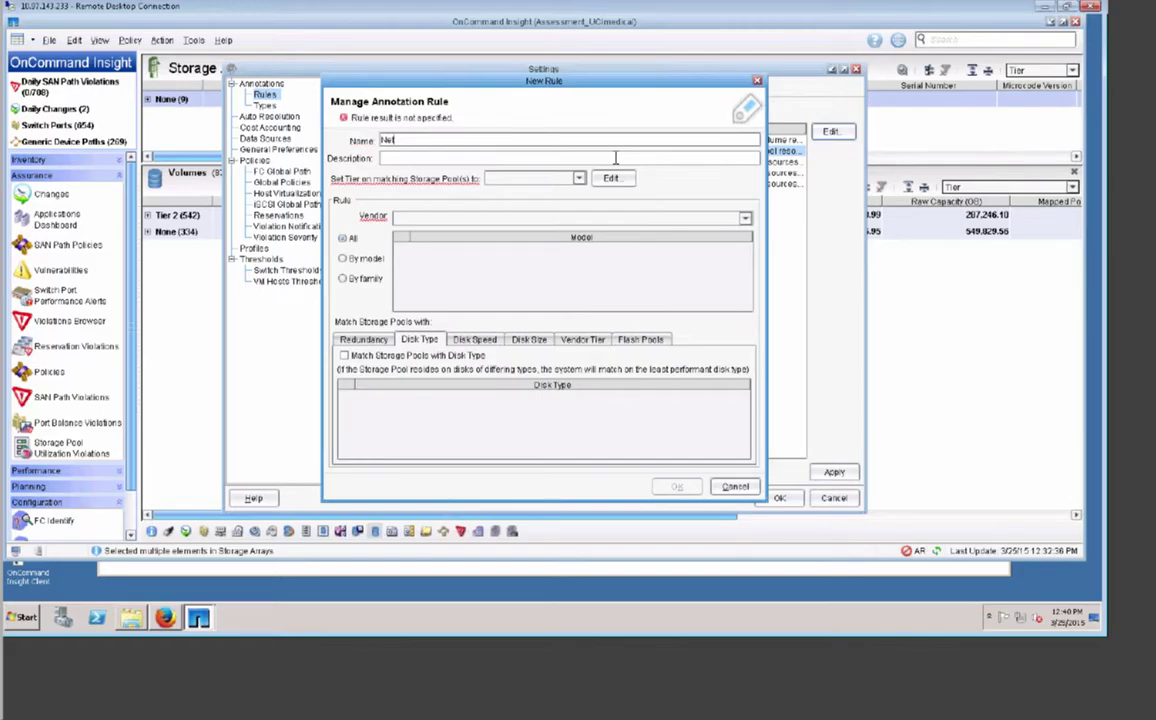
text(App SSD)
click(580, 179)
click(508, 228)
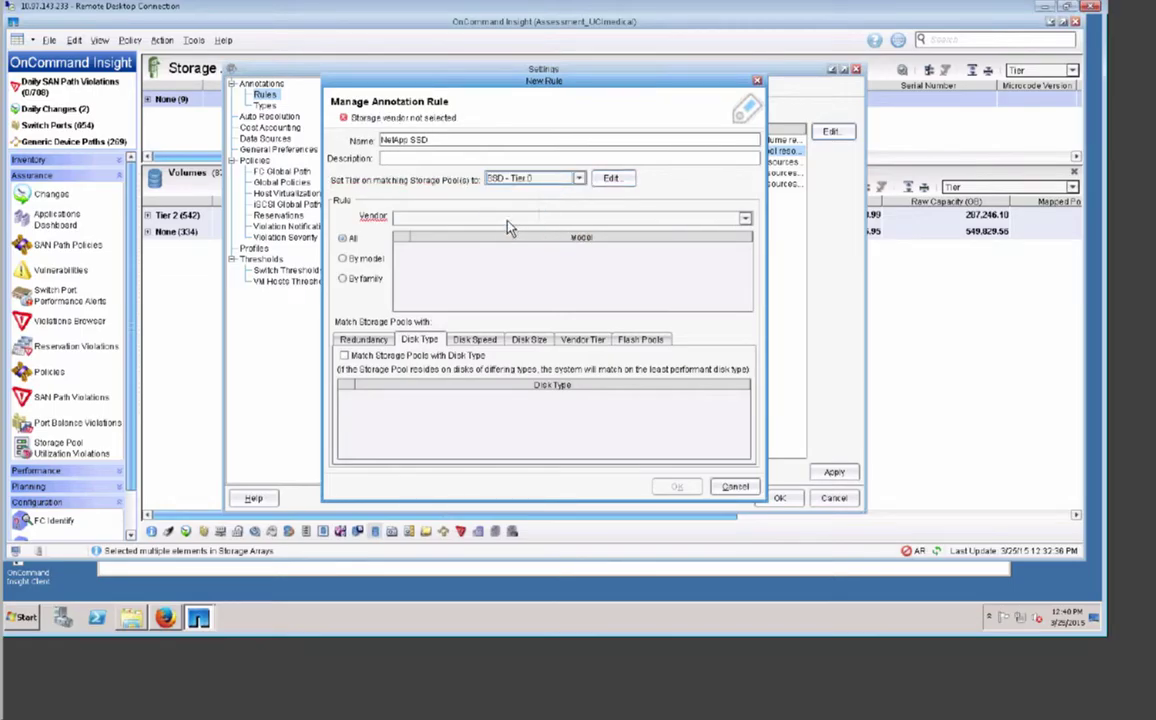
- Make the NetApp SSD rule match vendor NetApp with disk type SSD, and save the rule
click(413, 220)
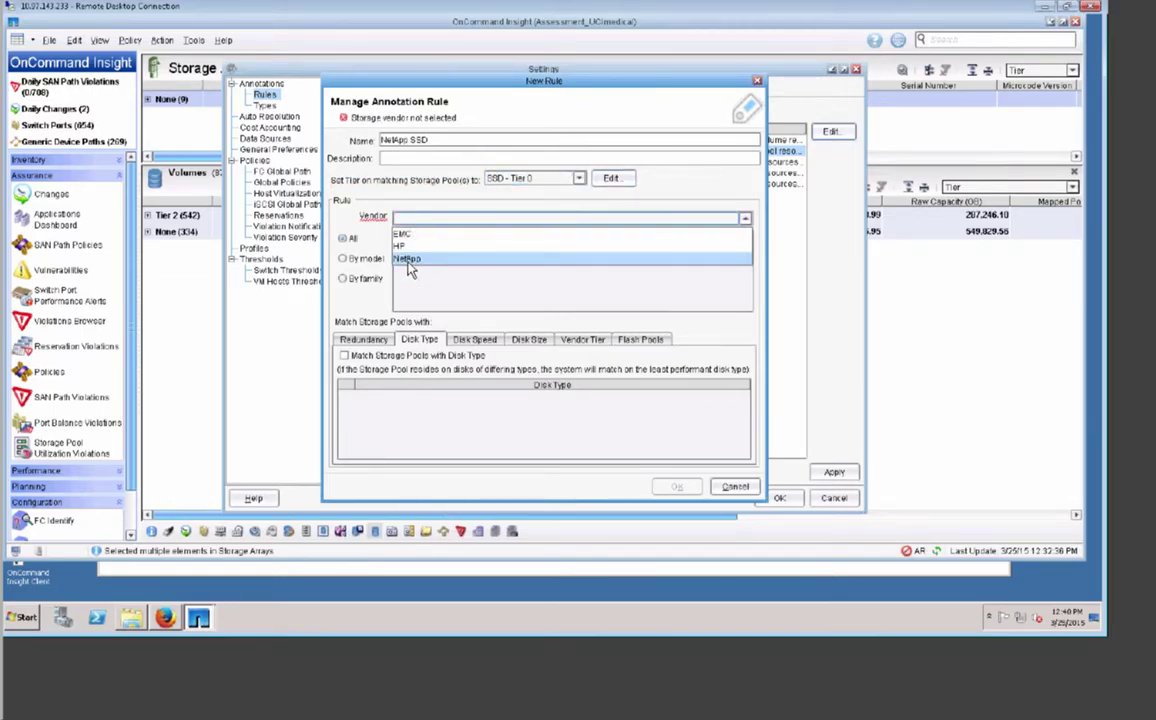
click(408, 260)
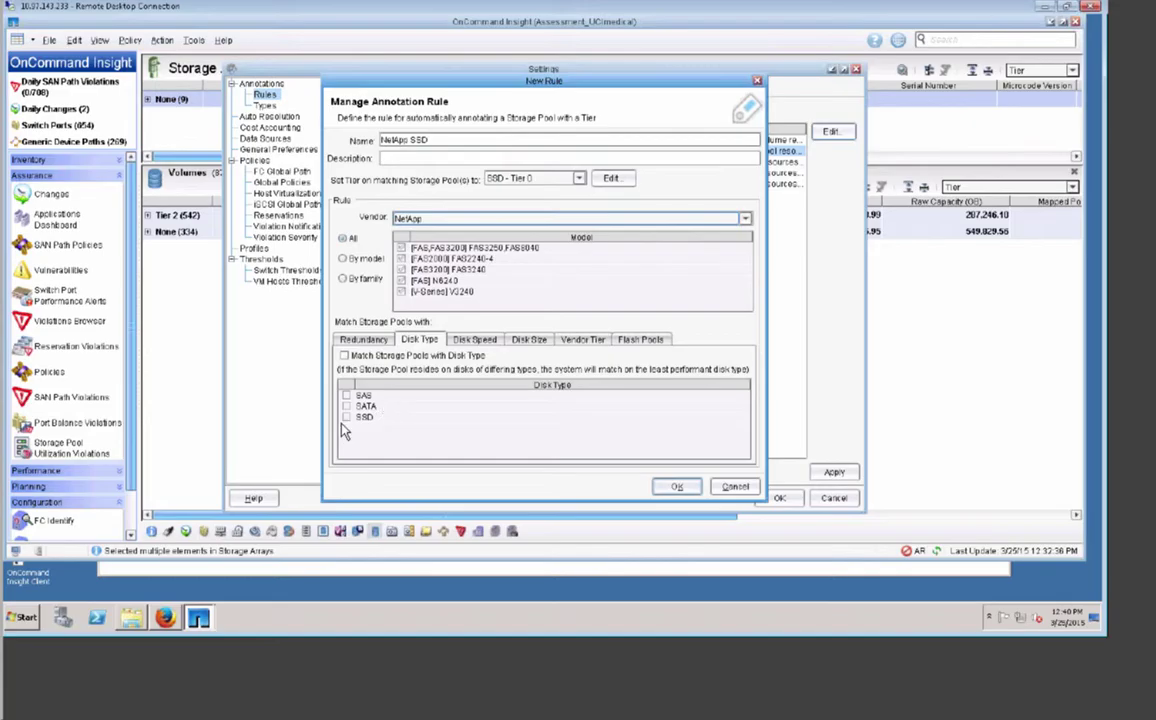
click(344, 355)
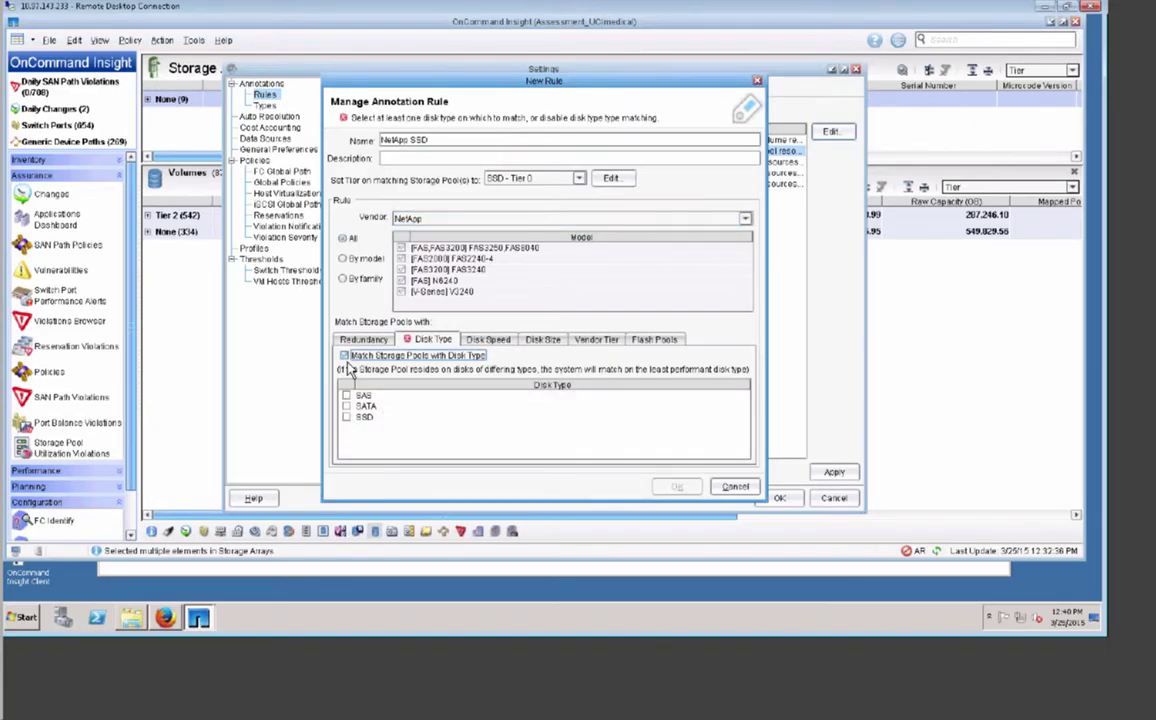
click(347, 418)
click(676, 486)
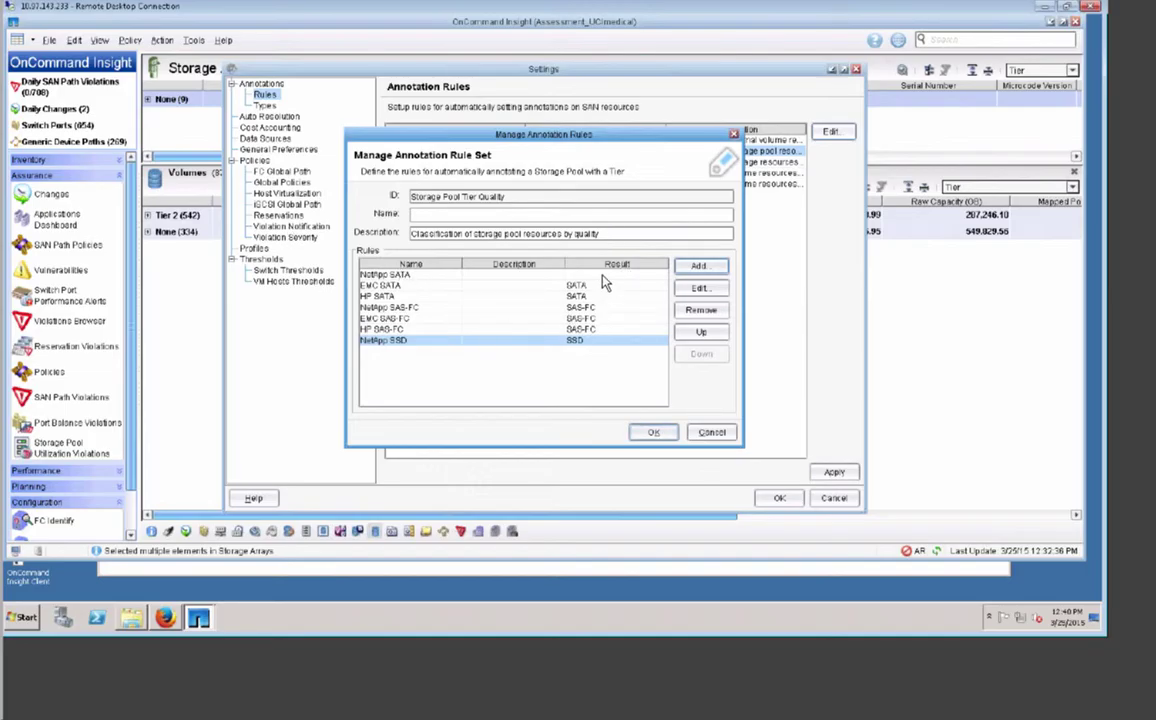
- Edit the NetApp SATA rule to set its tier to SATA - SATA disk, and save the rule
click(373, 275)
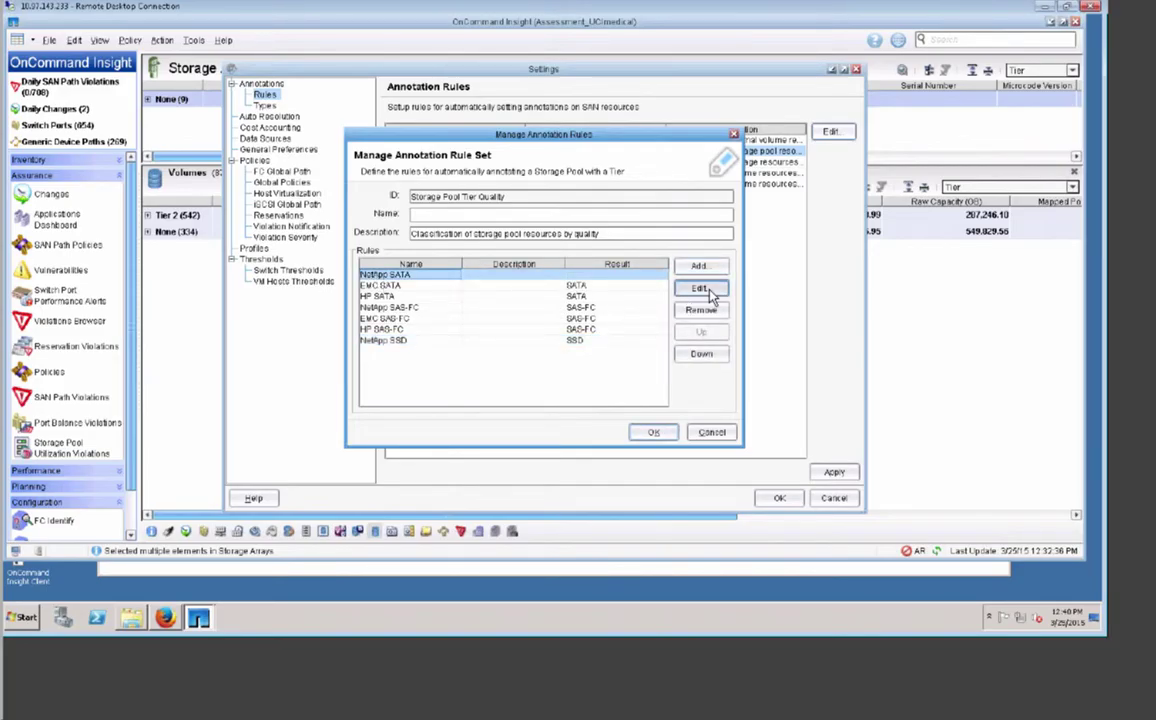
click(700, 289)
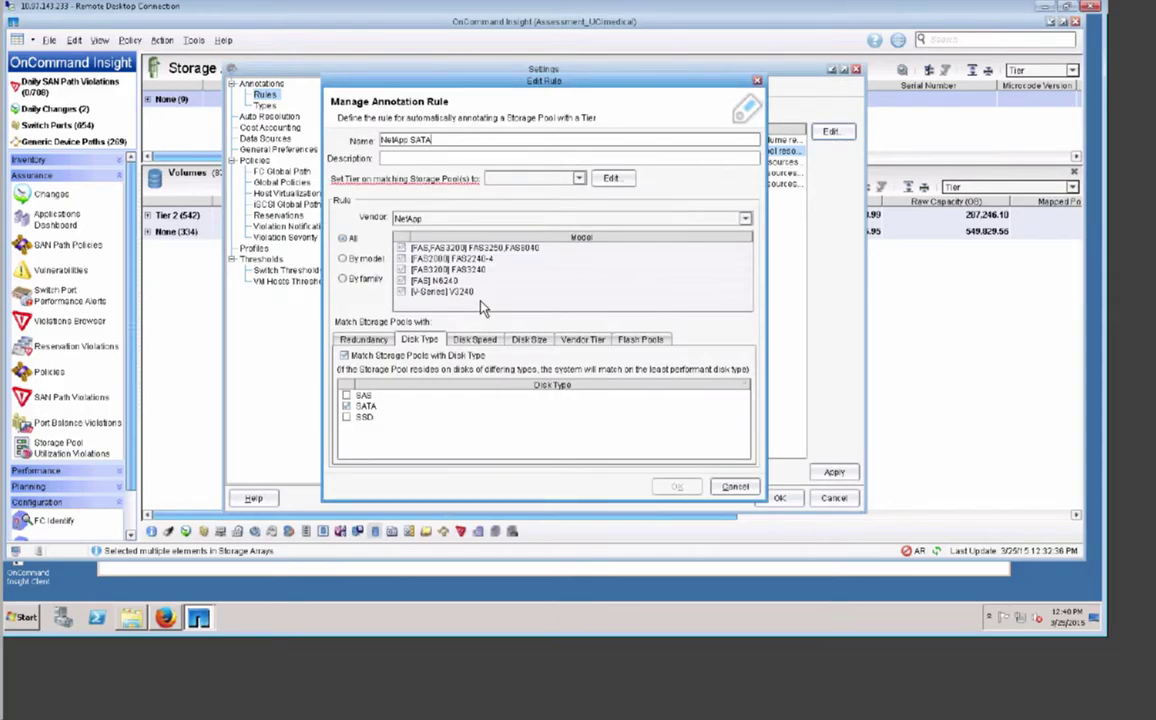
click(580, 179)
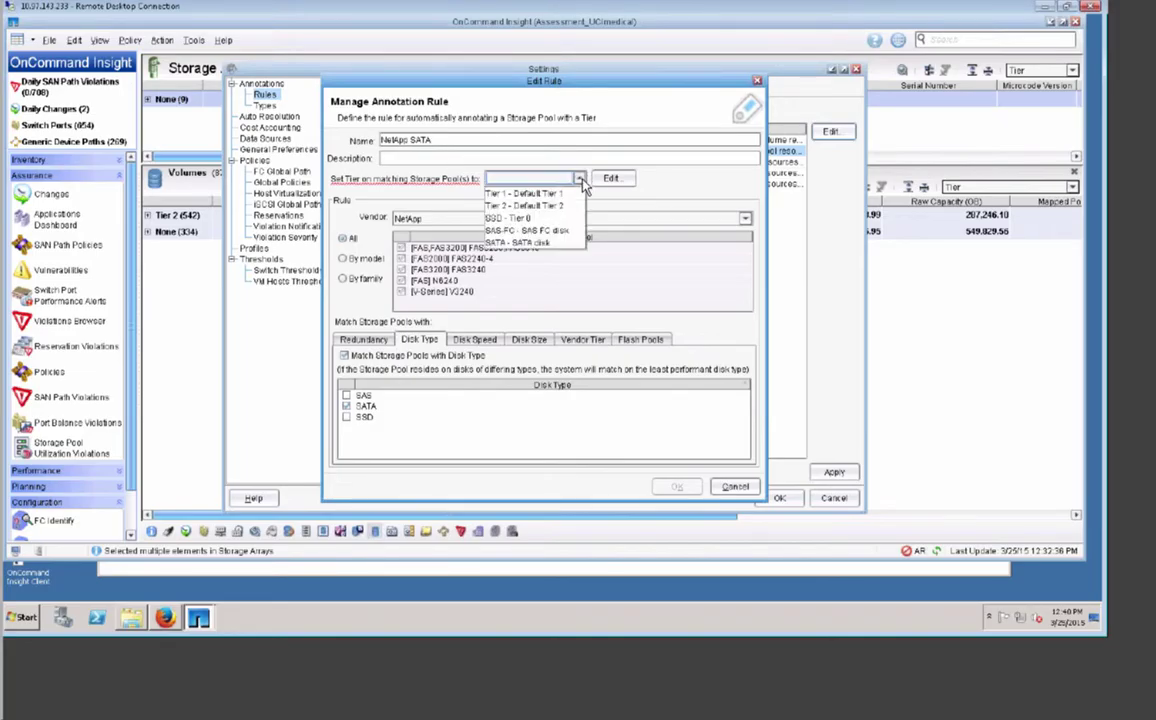
click(529, 247)
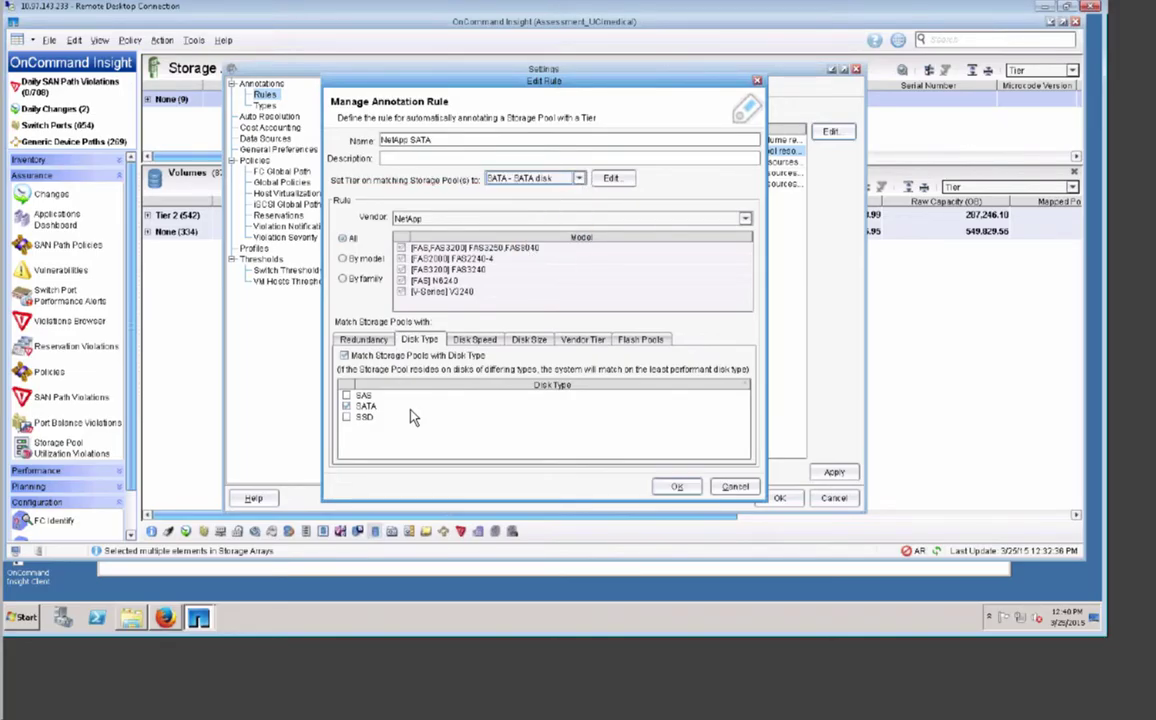
click(676, 486)
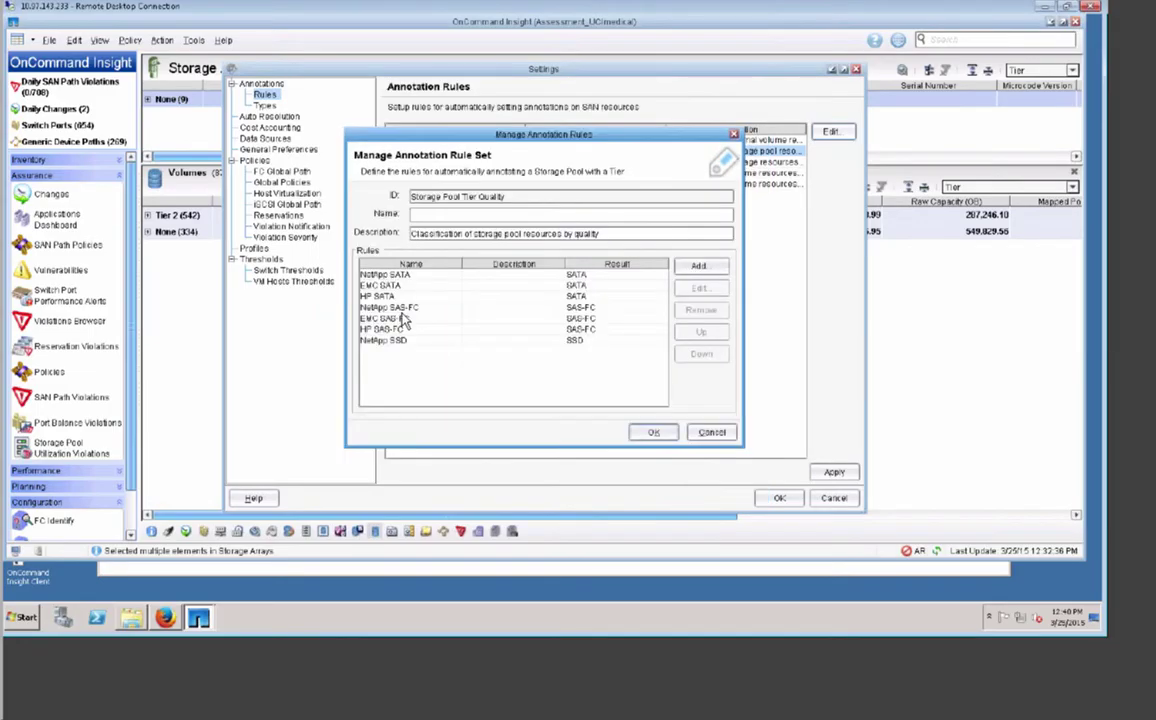
- Save the Storage Pool Tier Quality rule set, apply the annotation rules and close the settings
click(654, 434)
click(836, 473)
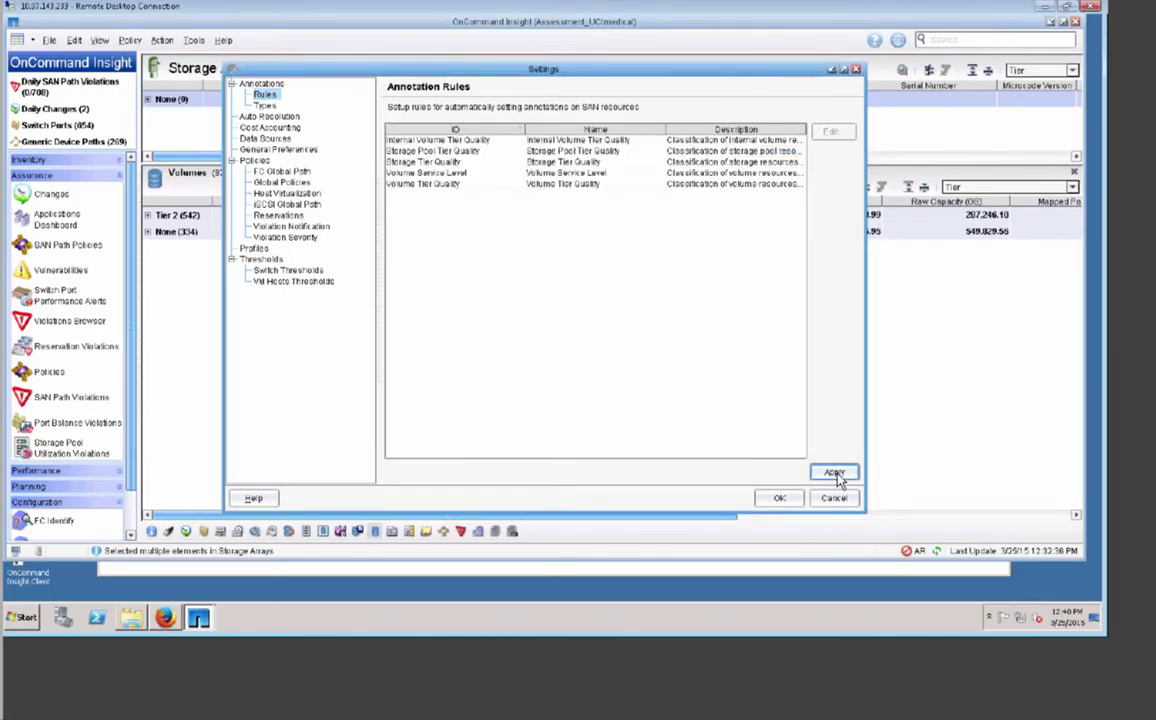
click(777, 500)
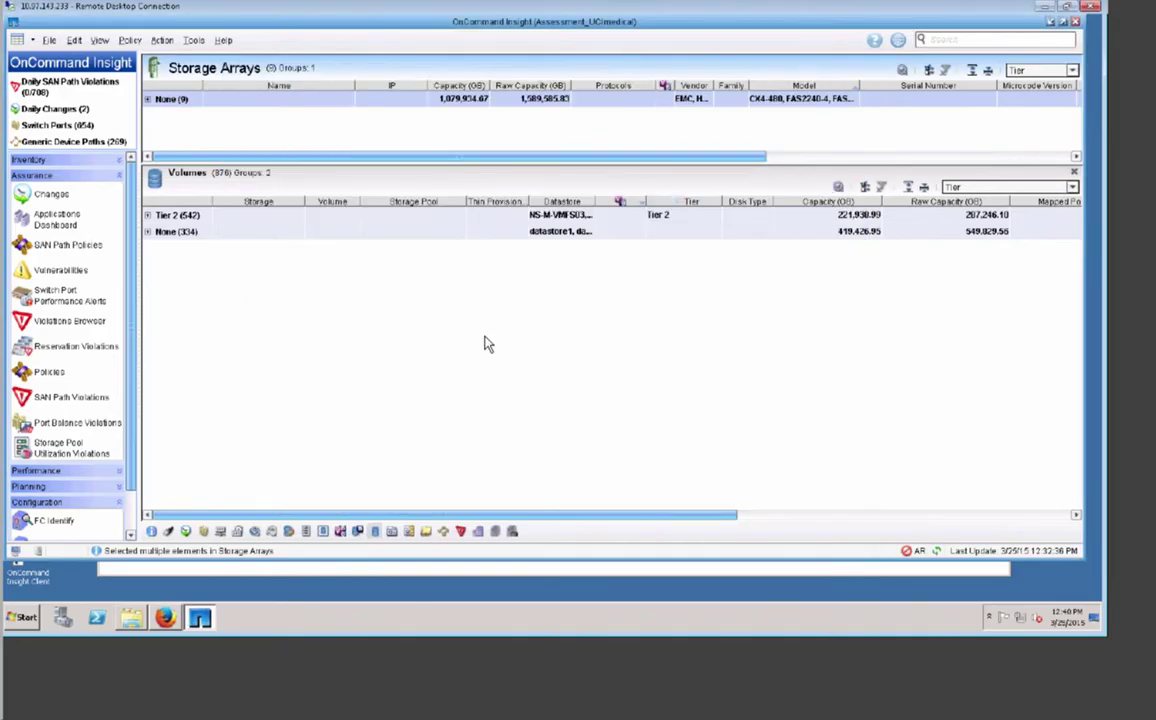
- Close the volumes detail and refresh the storage arrays by regrouping them by Continent and back to Tier
click(1074, 172)
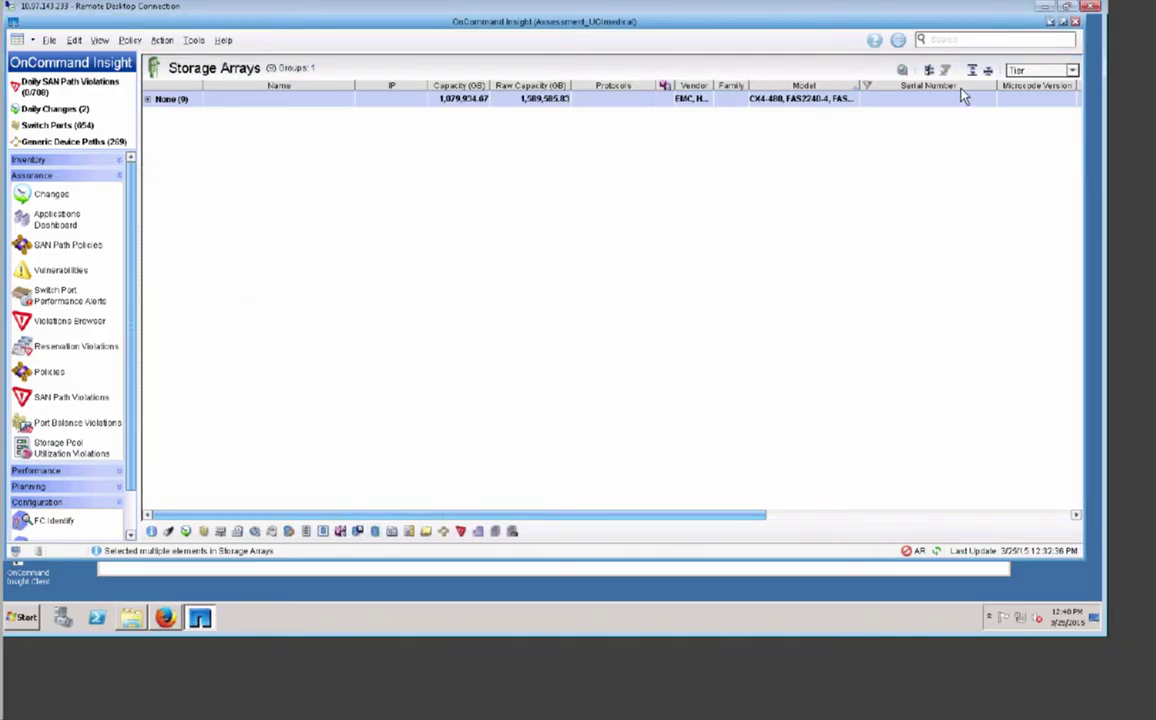
click(1074, 72)
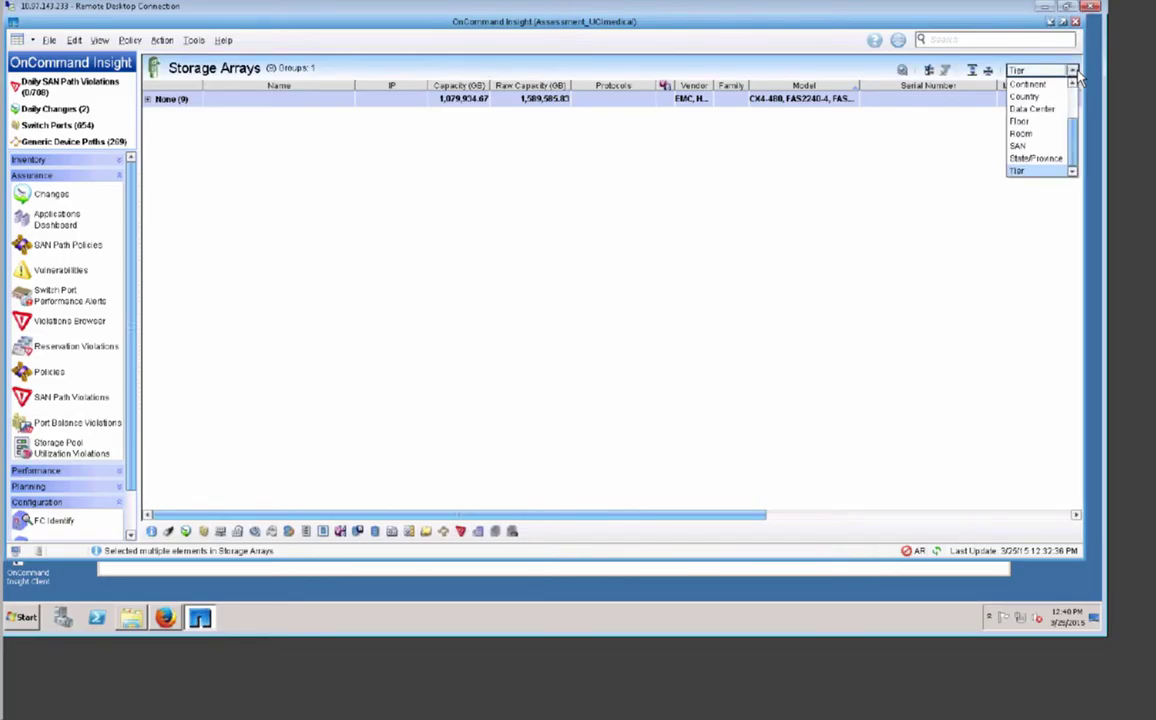
click(1027, 84)
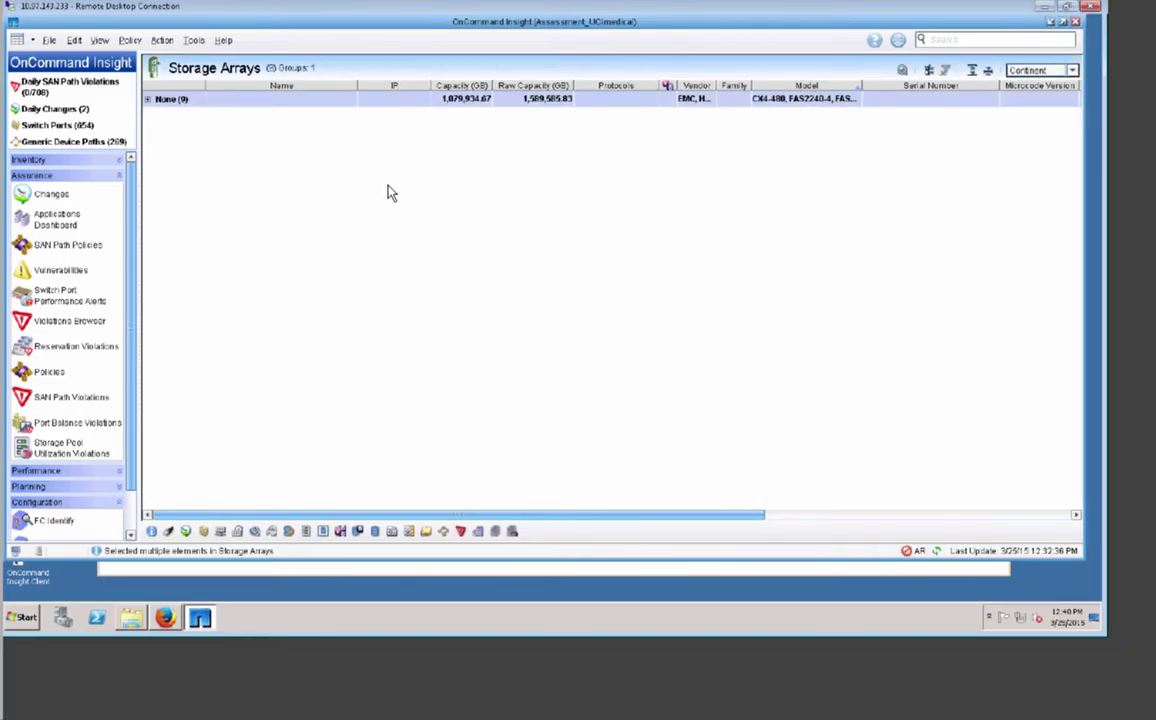
click(1072, 70)
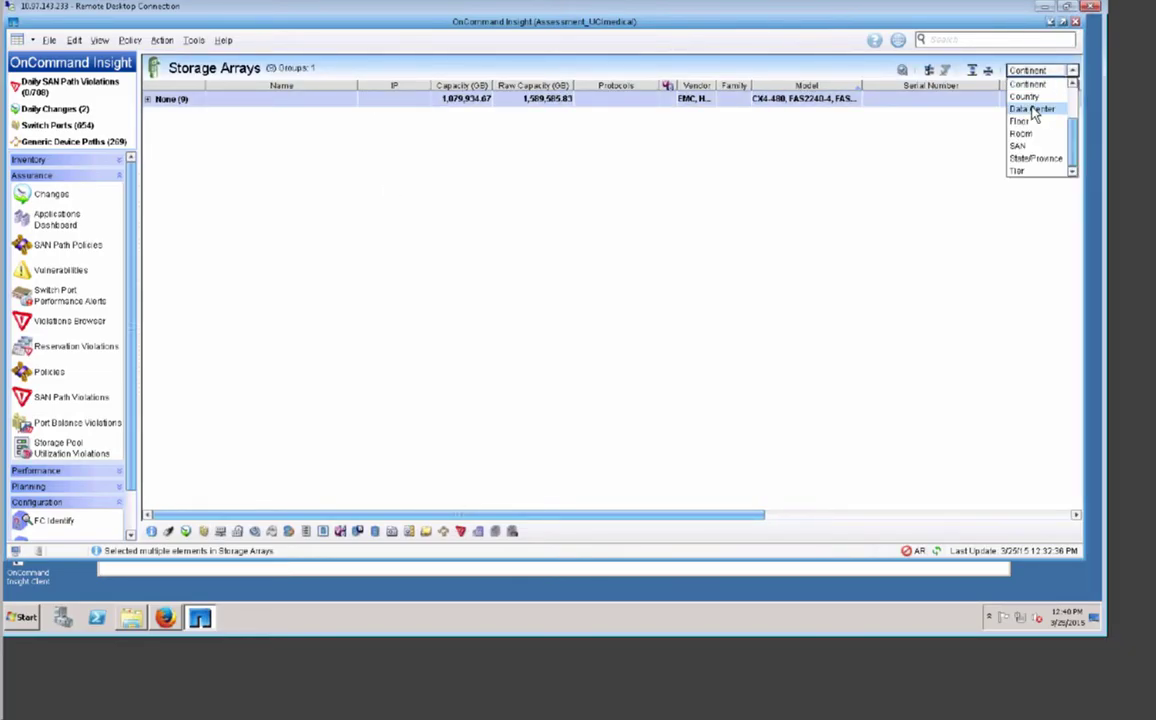
click(1021, 172)
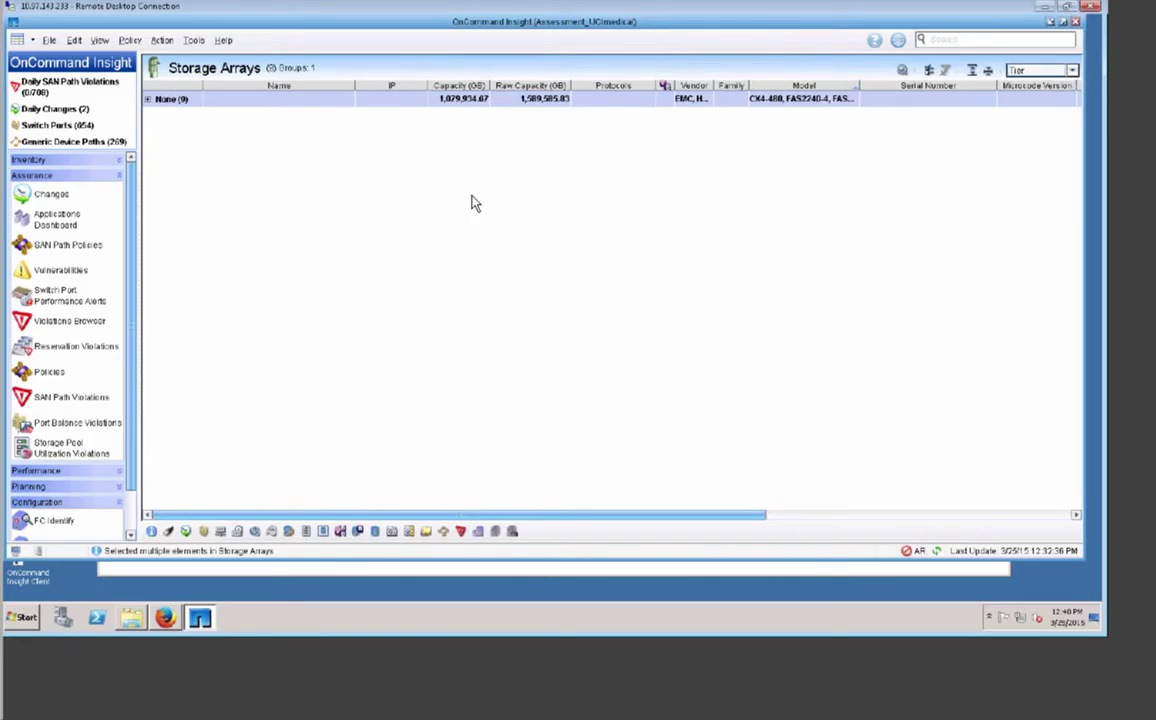
- Move the Tier column of the storage arrays table to directly after the Model column
click(864, 516)
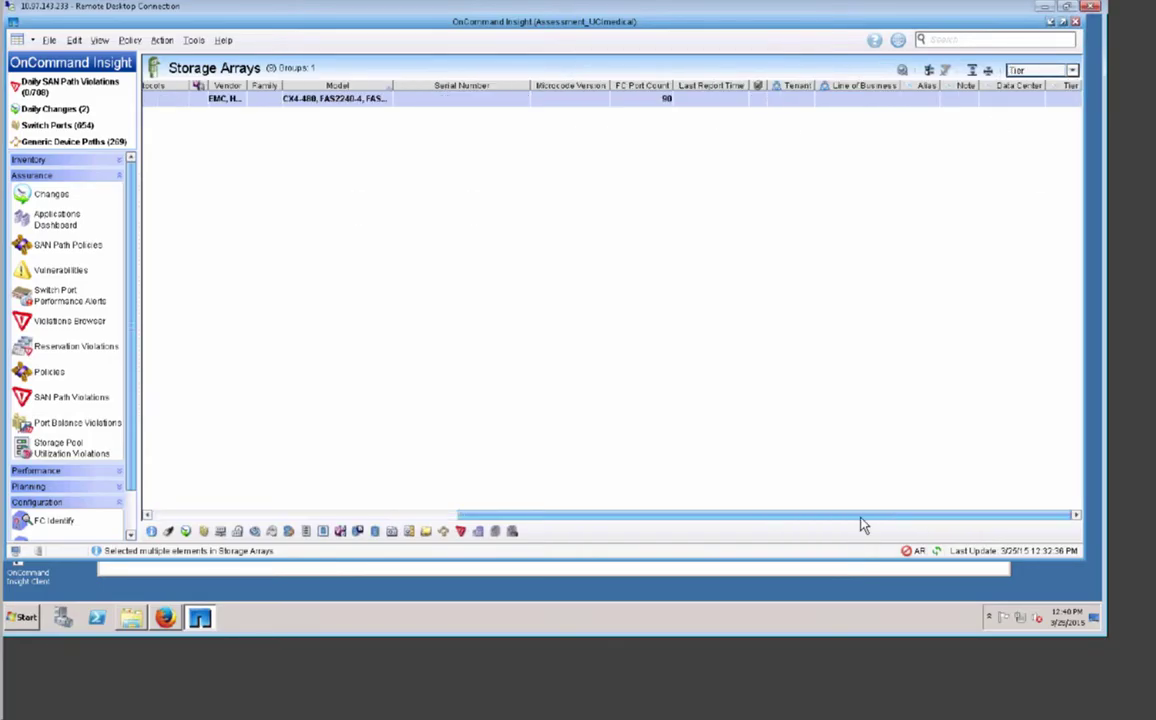
drag(1065, 92, 413, 107)
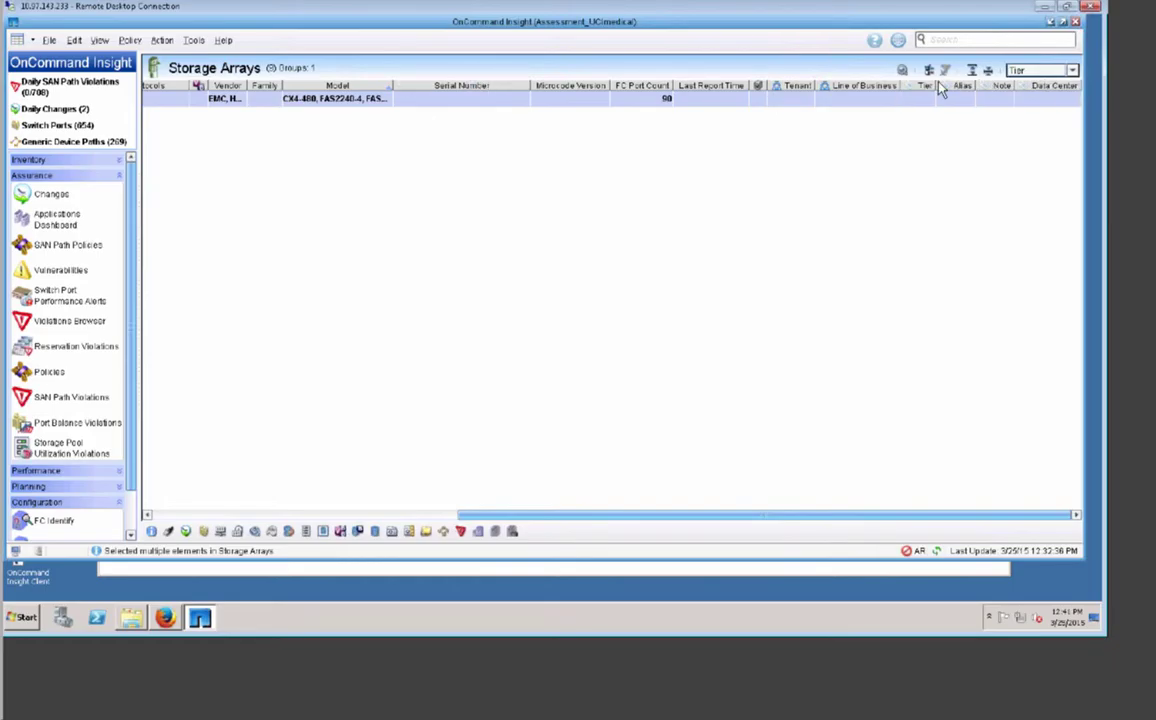
drag(940, 90, 418, 108)
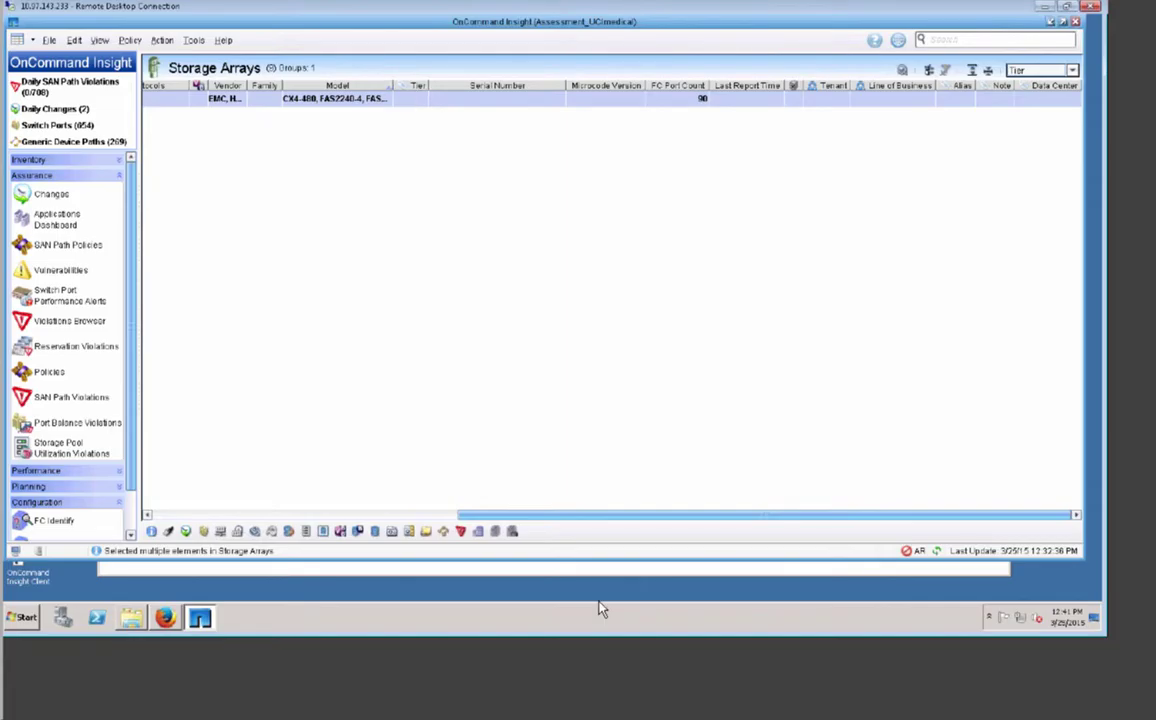
click(440, 515)
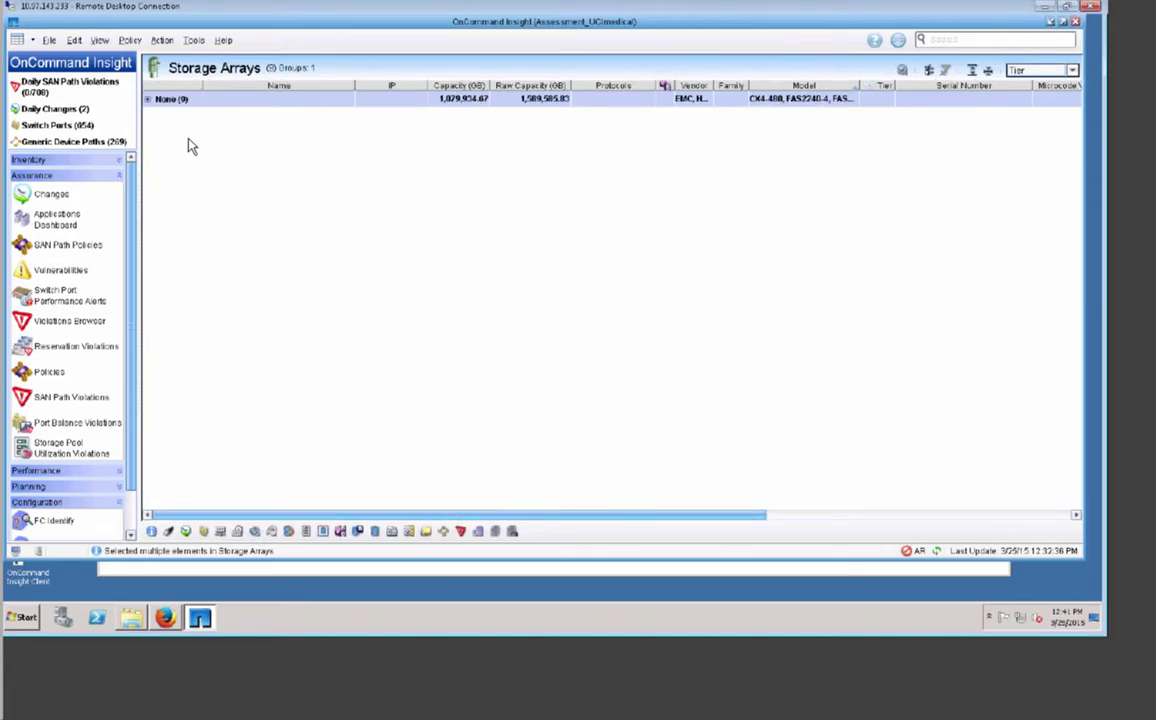
- Expand the None group of storage arrays to check the arrays' tier assignments, and collapse it again
click(146, 99)
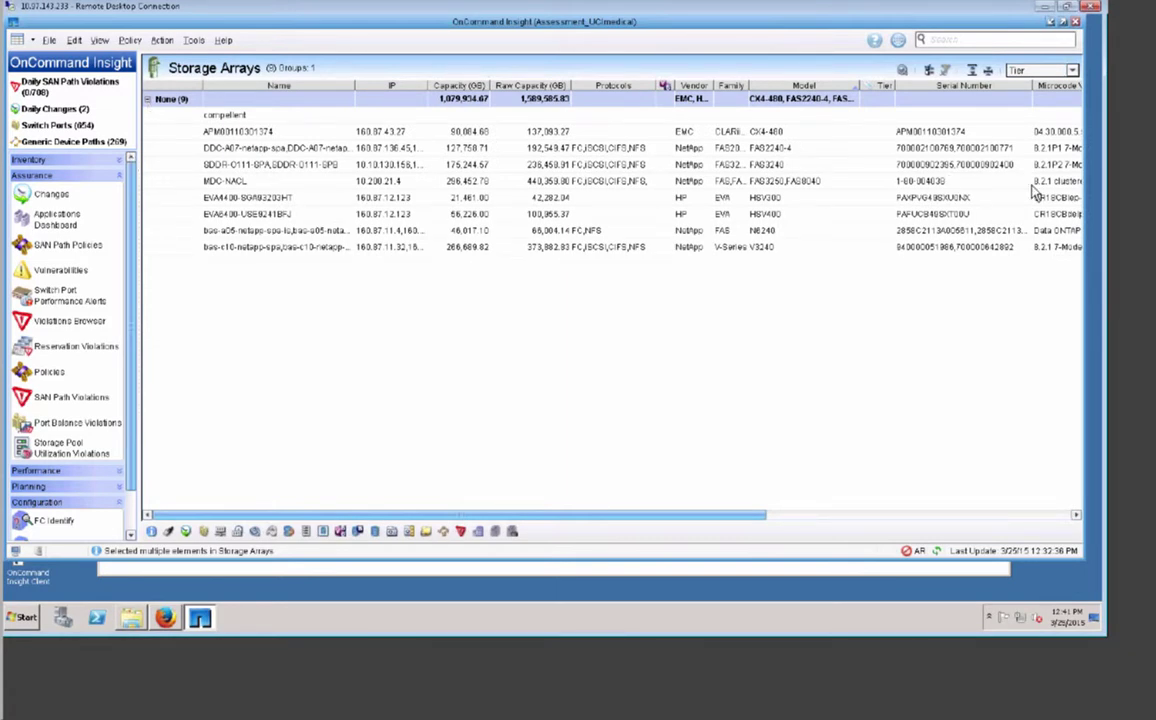
click(876, 164)
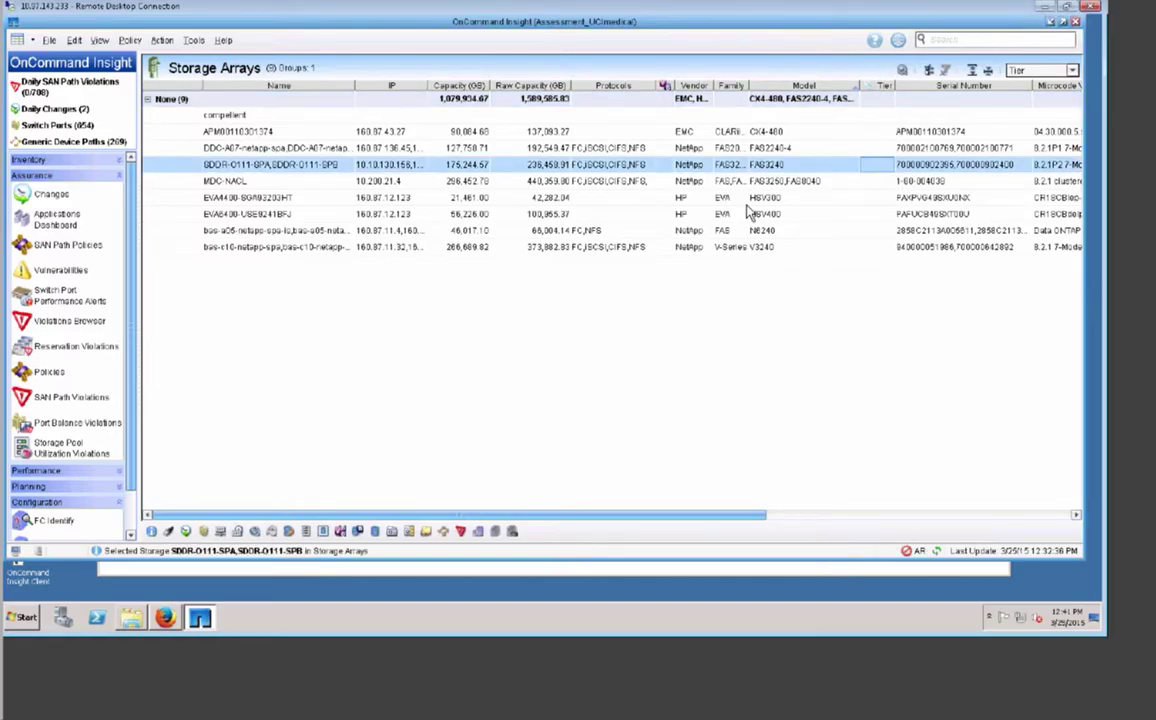
click(146, 99)
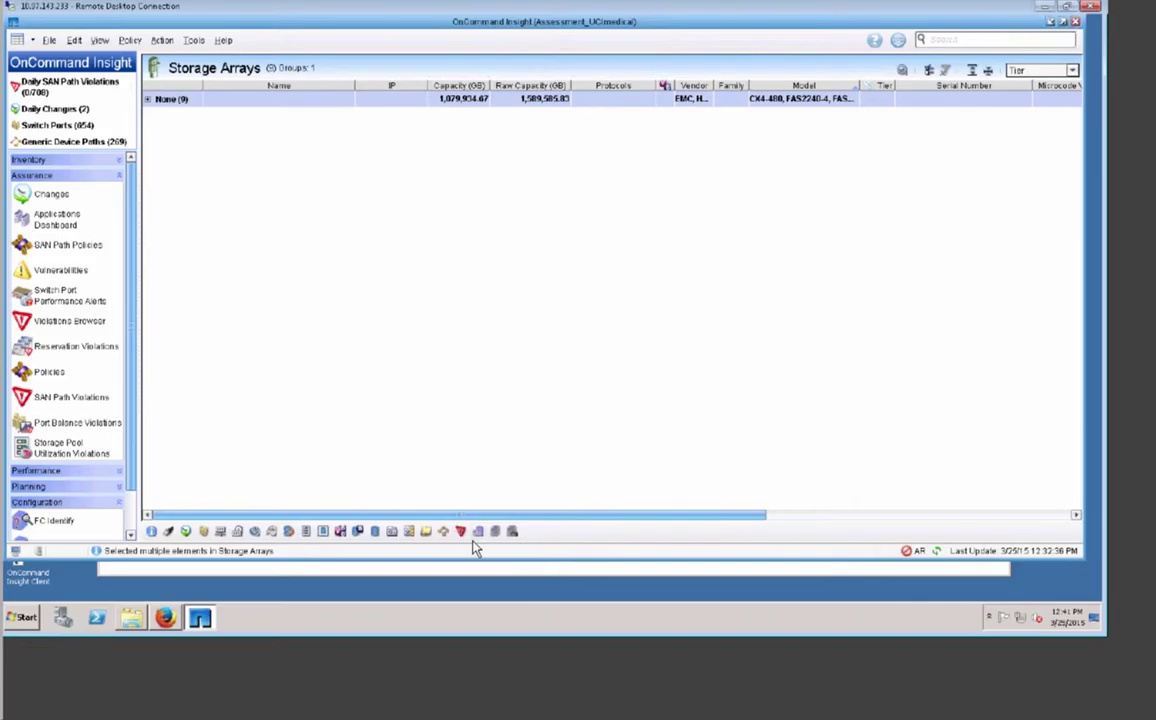
- Reopen the volumes detail and examine the None group's volumes, widening Disk Type to read their disk types and checking their disk speeds
click(376, 532)
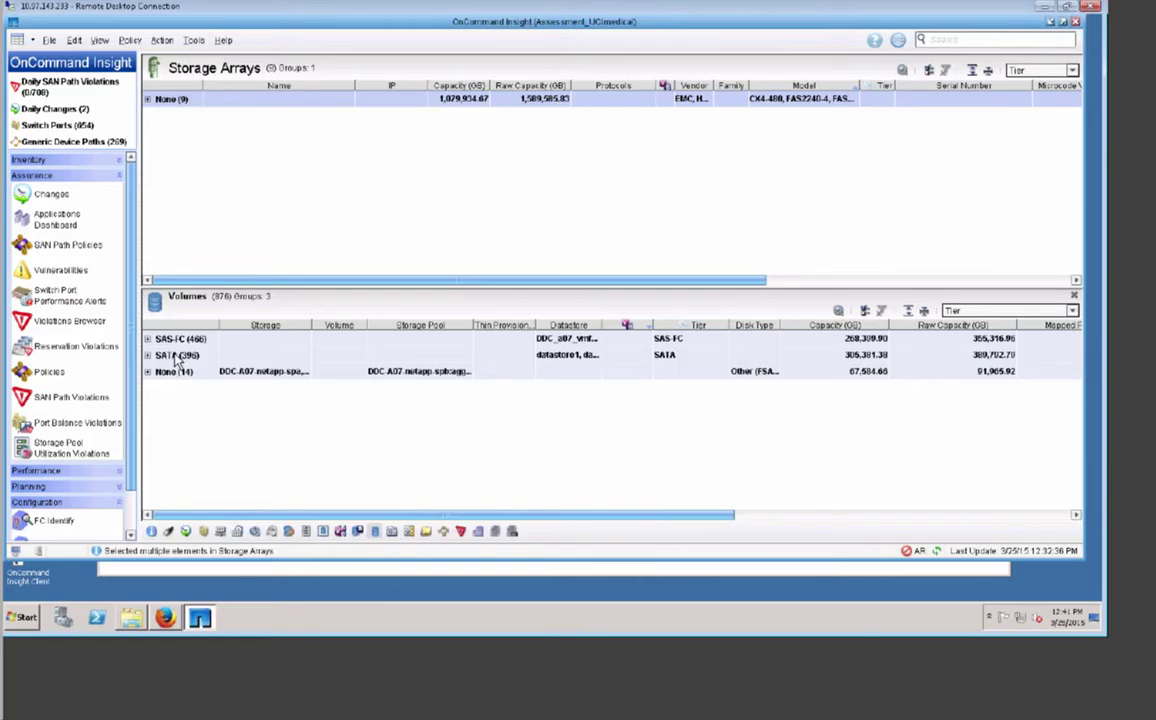
click(147, 376)
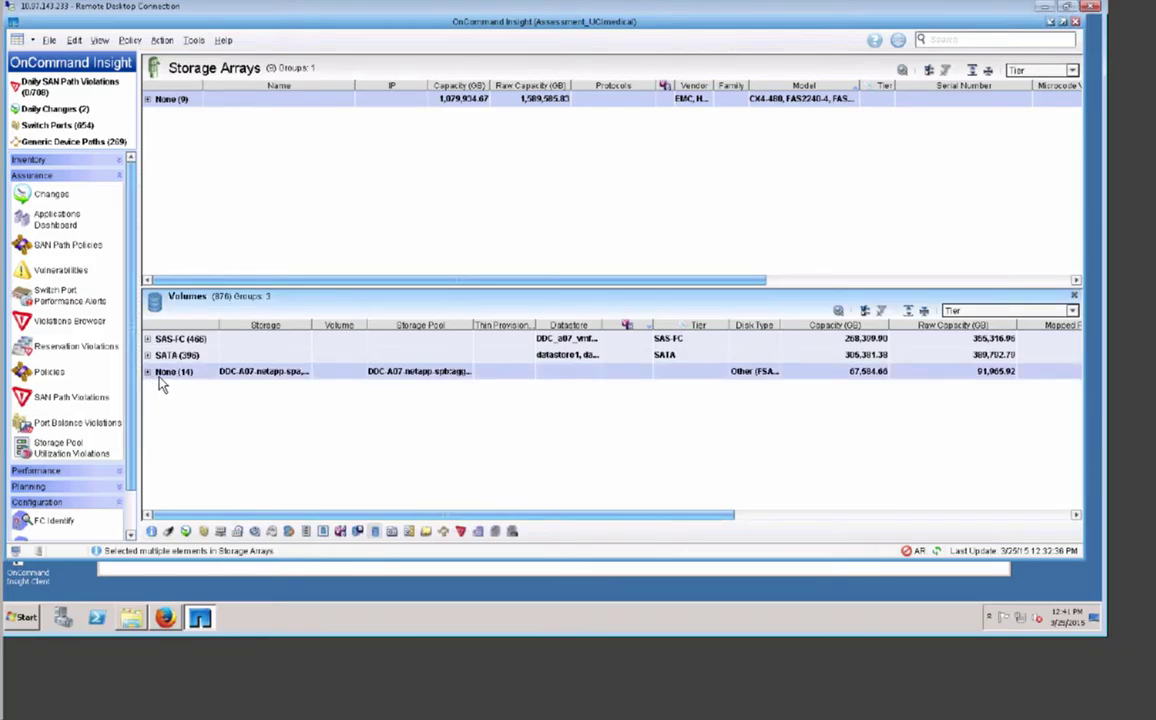
click(148, 371)
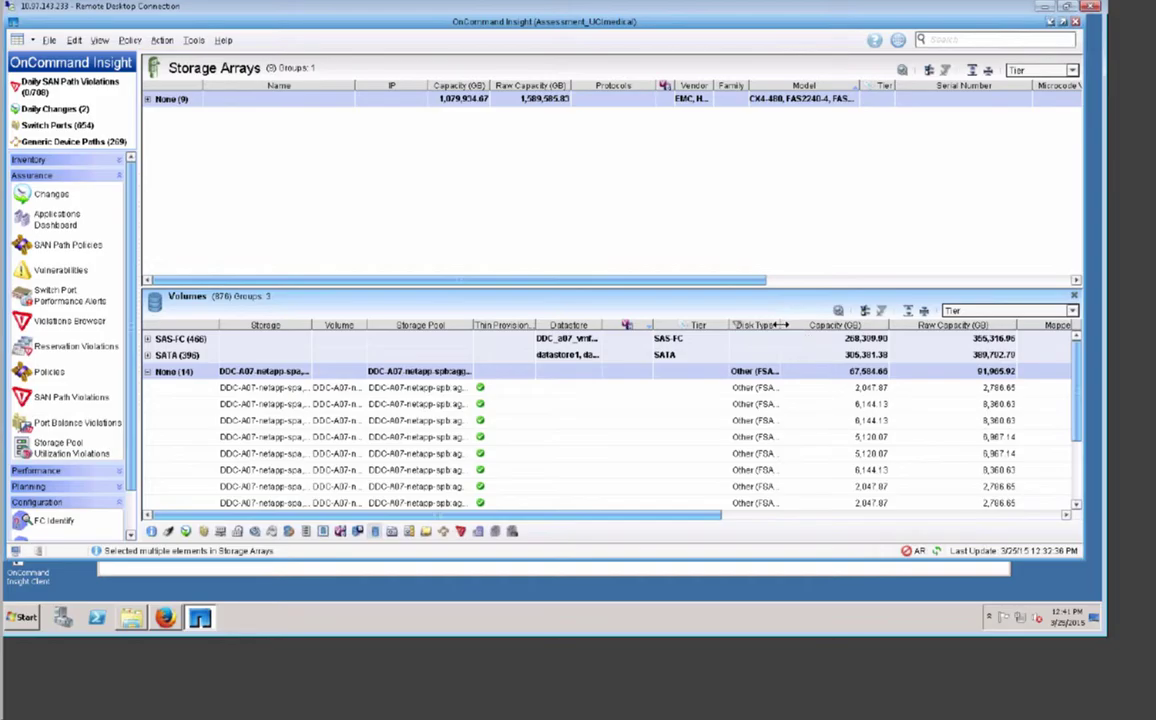
drag(781, 325, 853, 325)
click(790, 421)
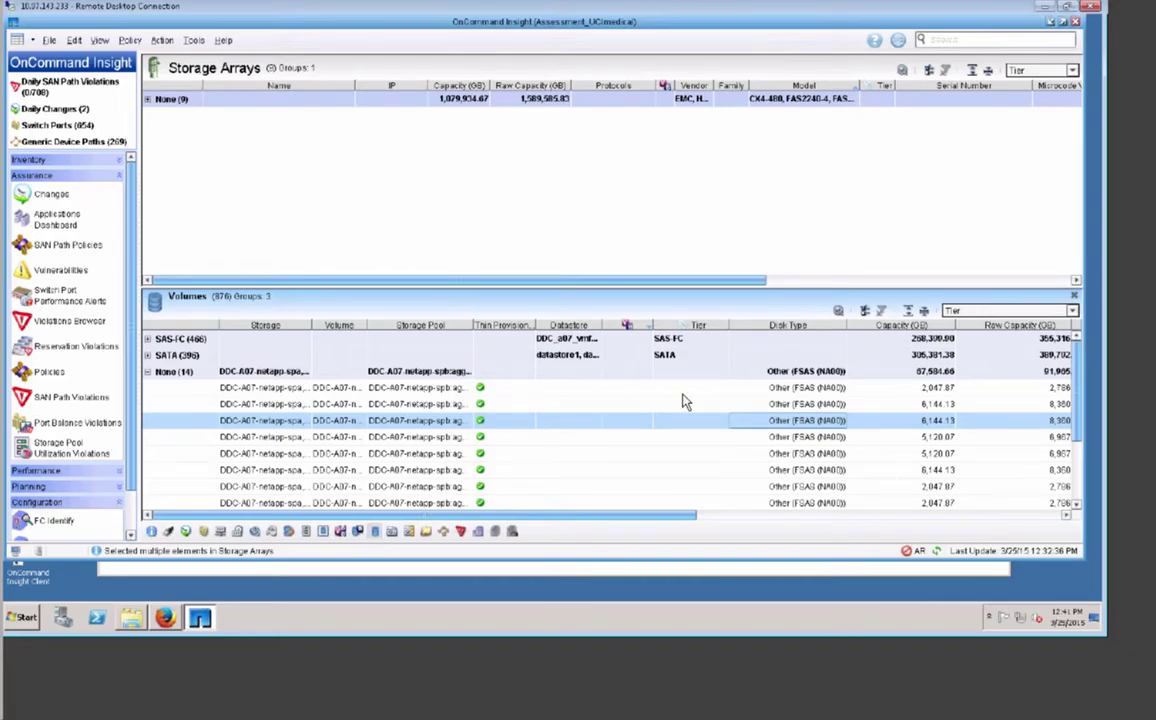
click(946, 515)
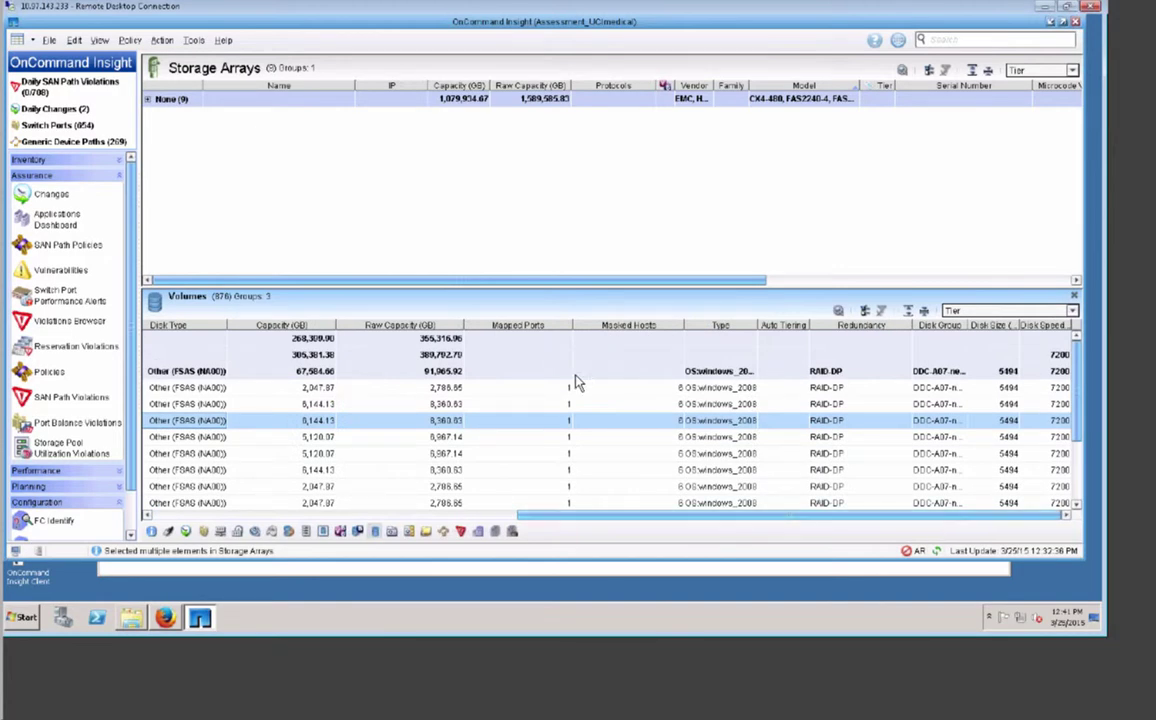
drag(546, 516, 150, 513)
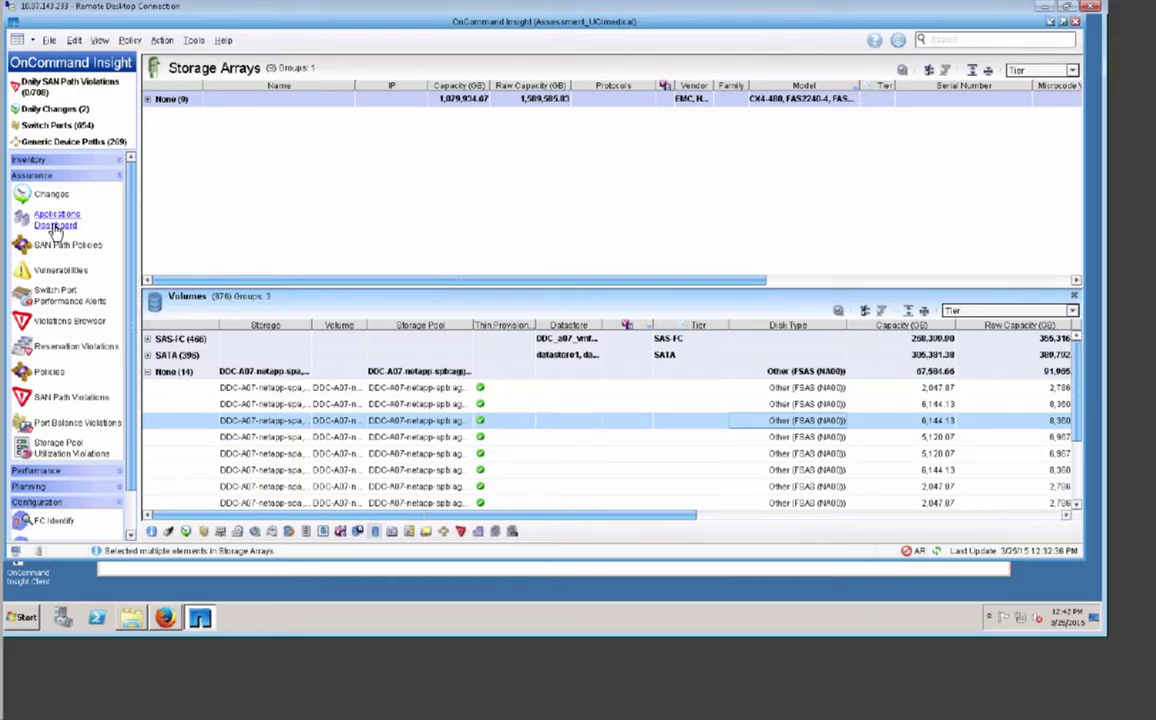
- Open Storage Performance and list the volume performance of all storage arrays in place of the performance chart
click(117, 175)
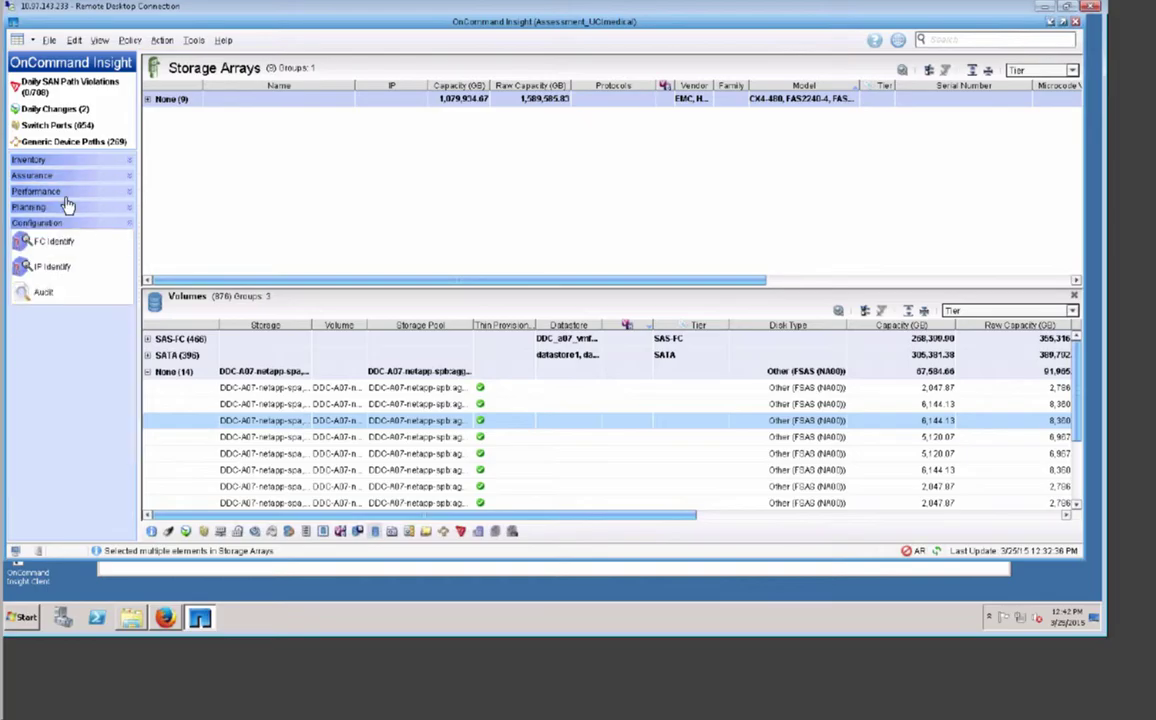
click(120, 191)
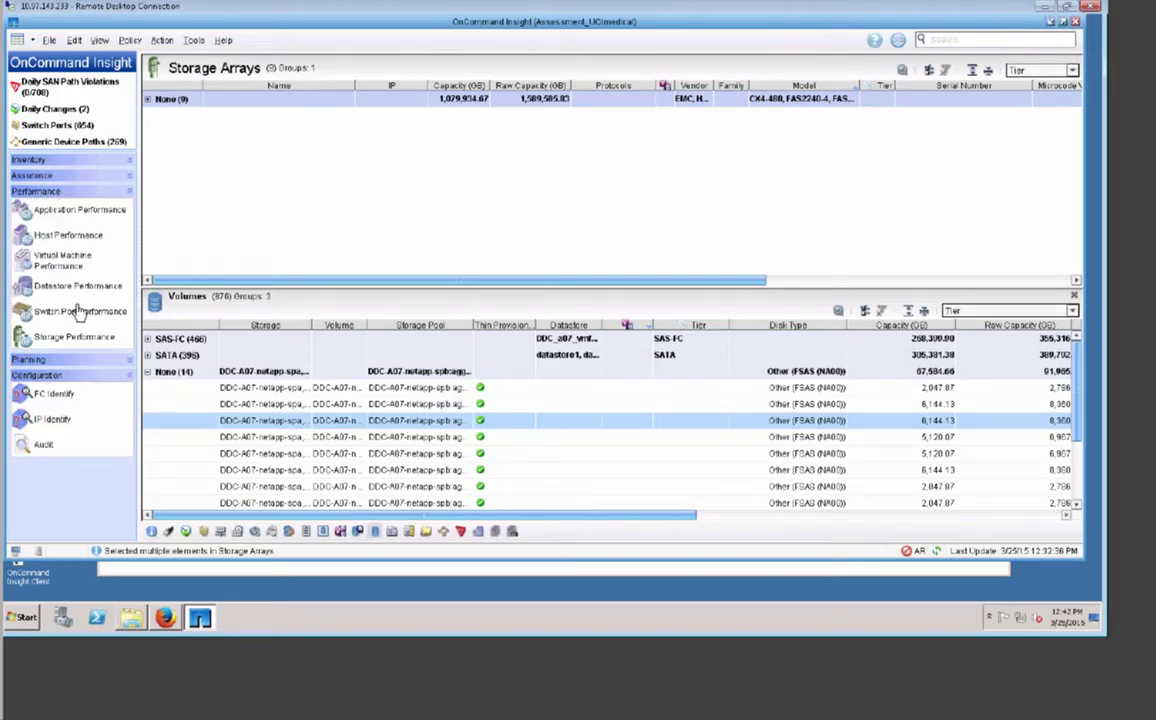
click(74, 337)
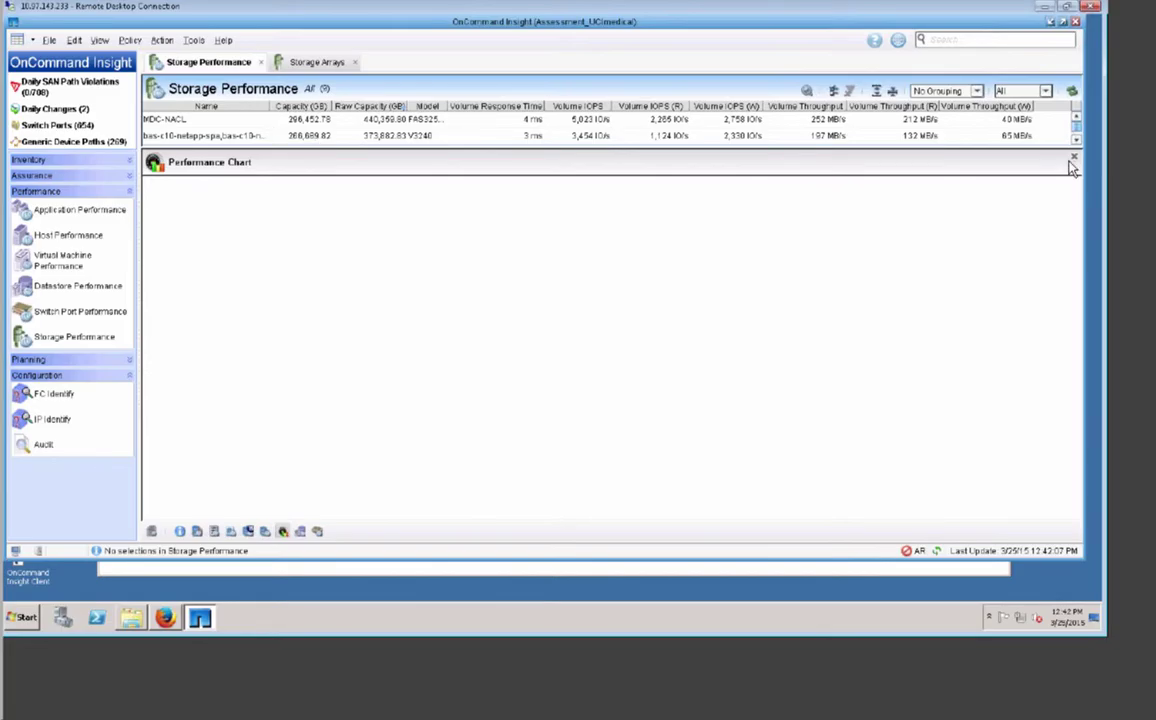
drag(968, 149, 343, 478)
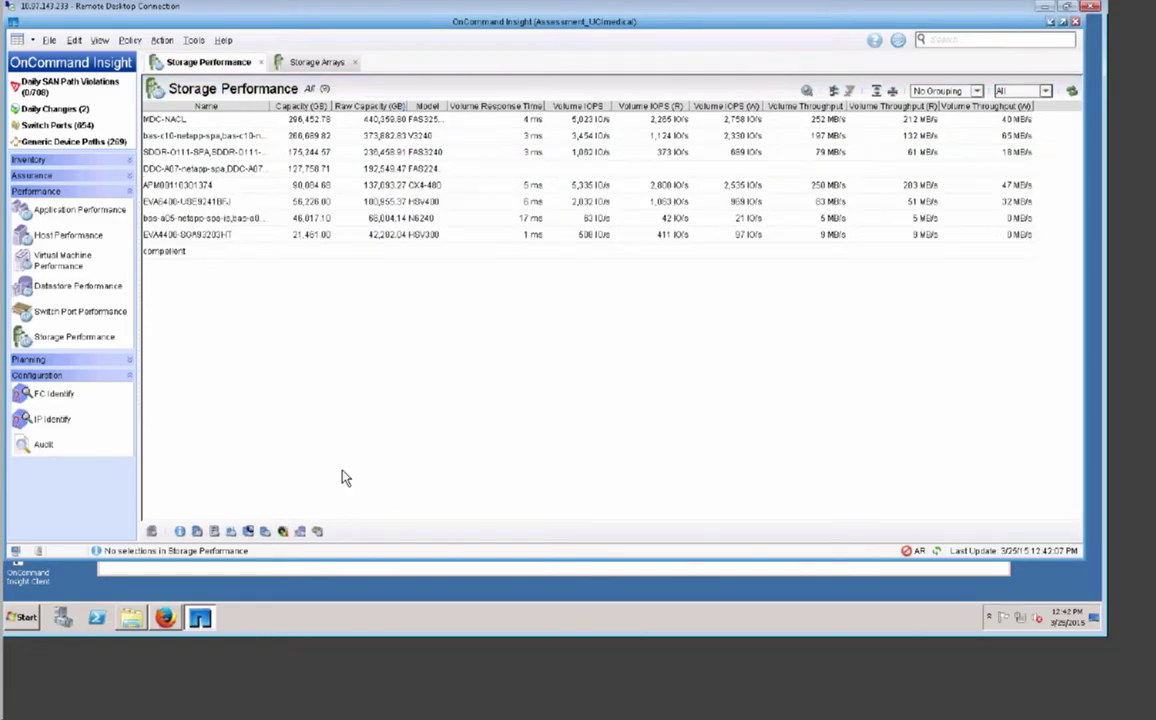
click(265, 532)
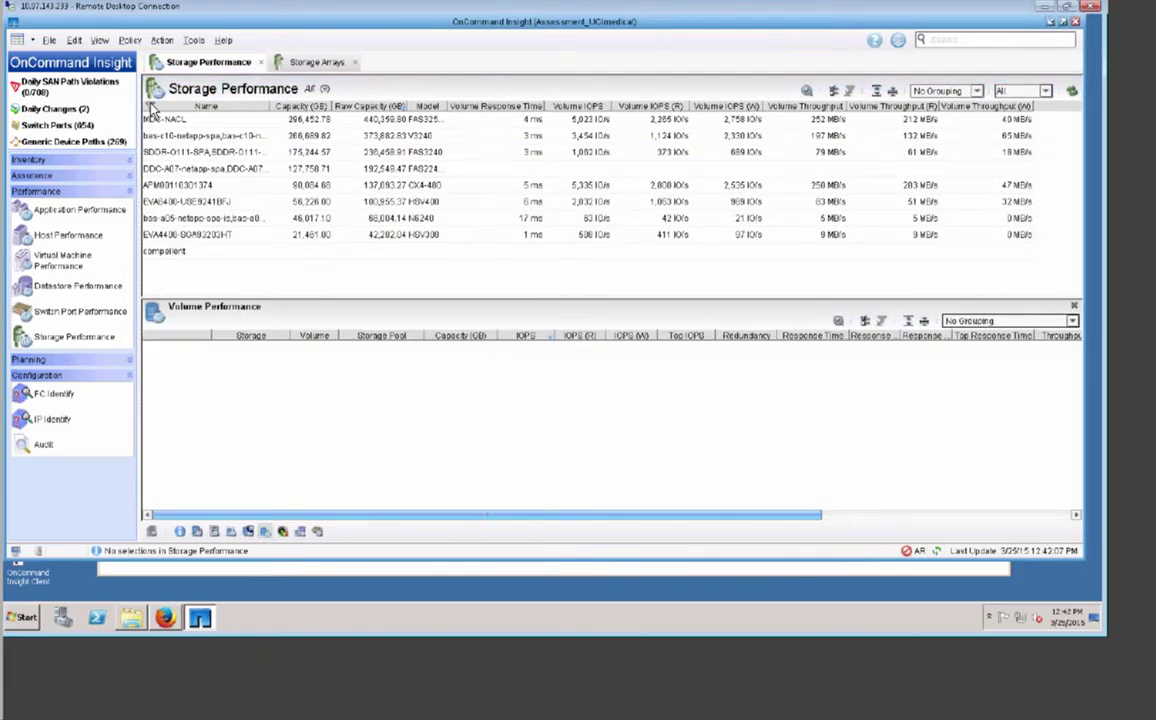
drag(166, 119, 193, 256)
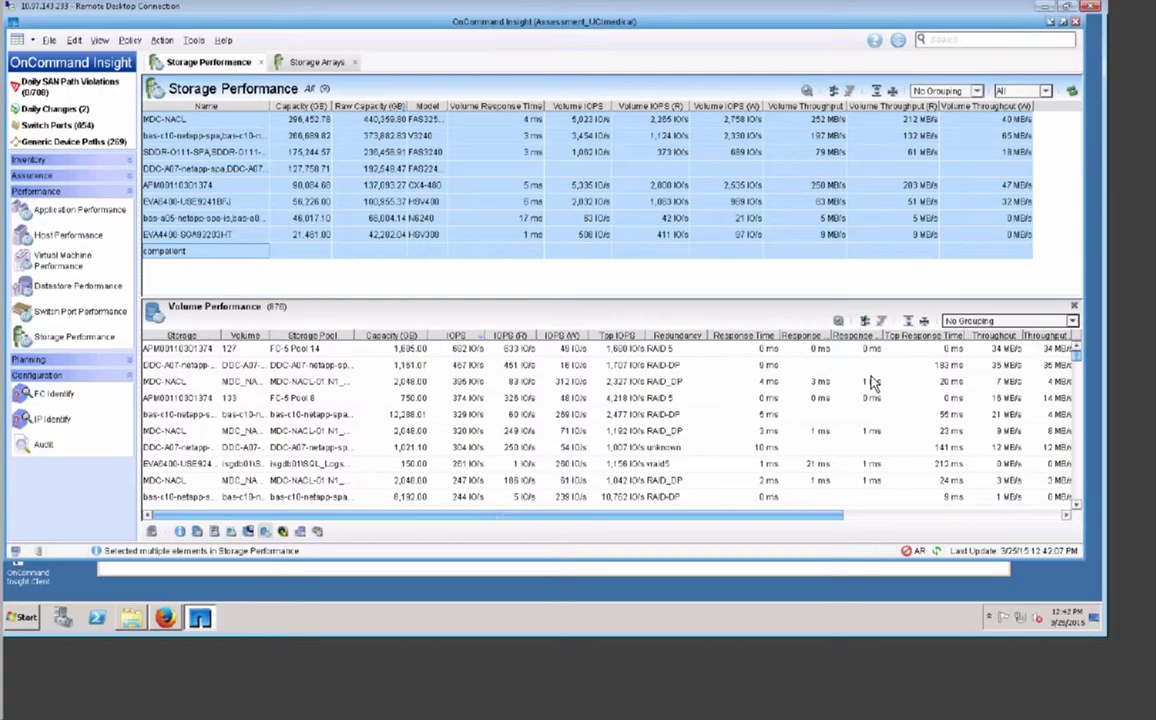
- Add the Tier column to the Volume Performance table and place it between Capacity (GB) and IOPS
click(783, 300)
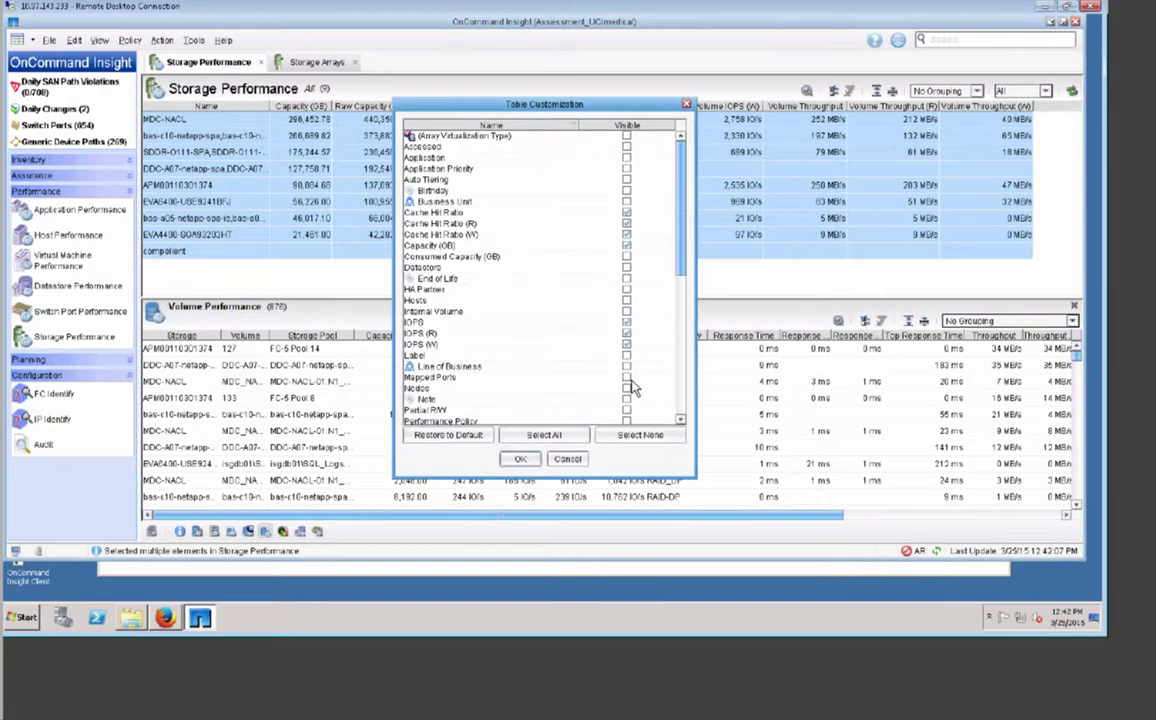
scroll(625, 380, down, 8)
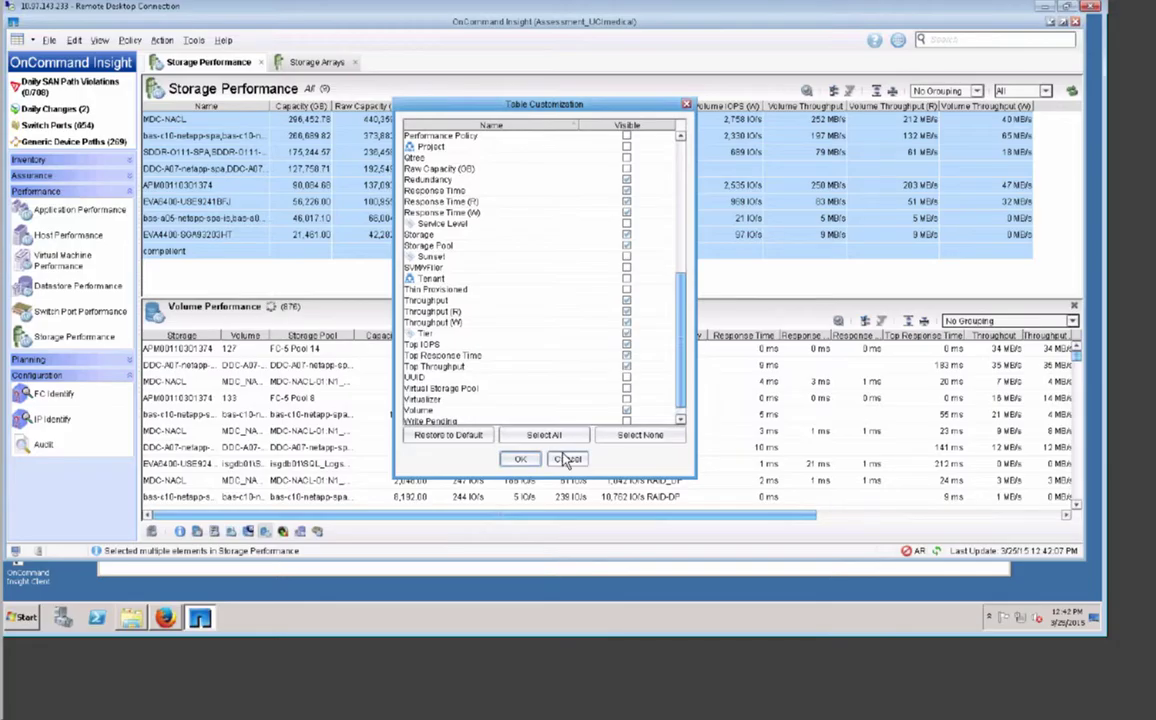
click(520, 459)
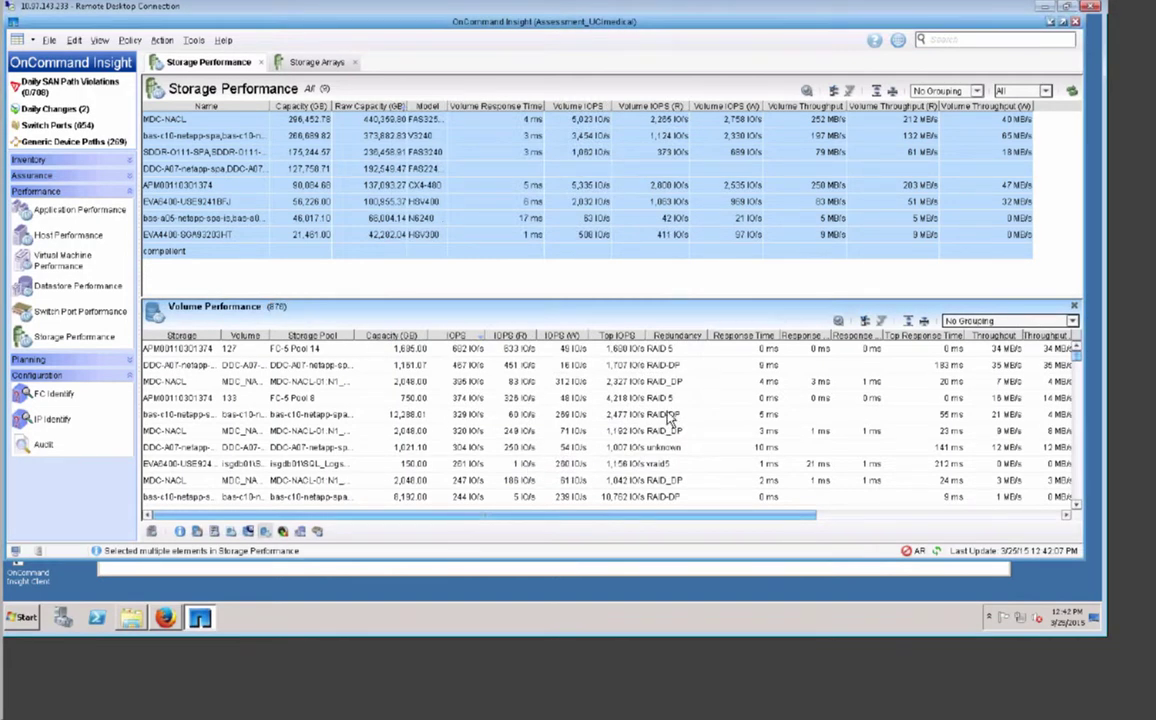
click(948, 516)
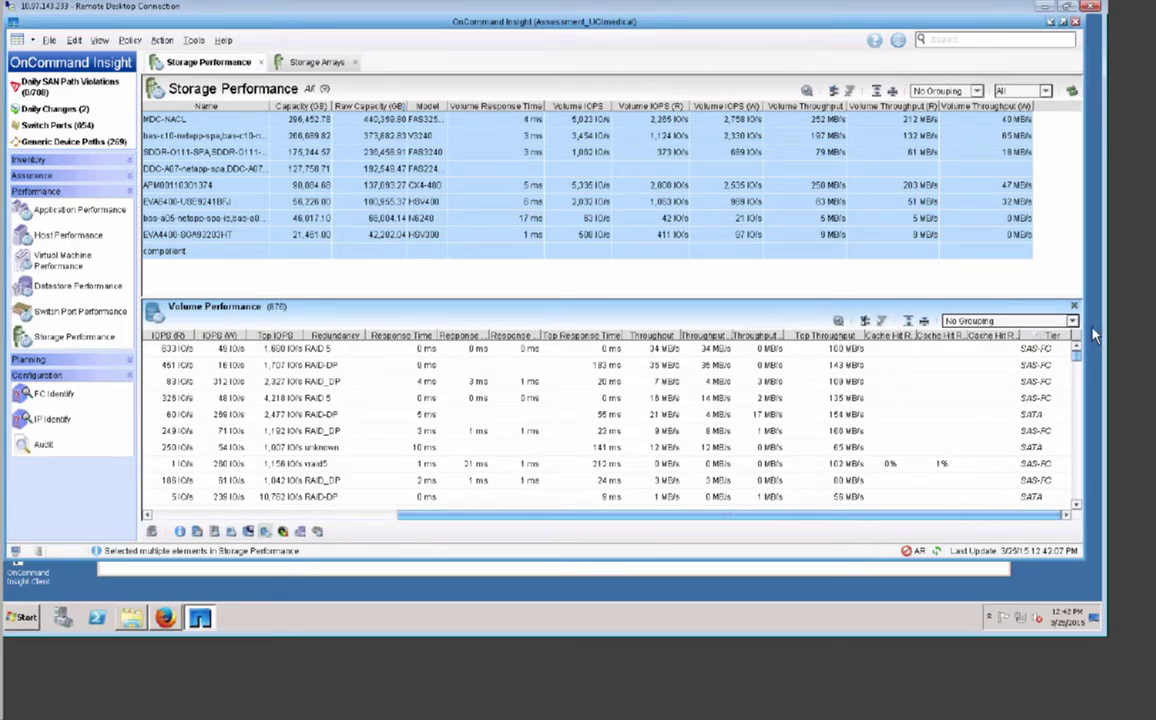
drag(1058, 340, 180, 344)
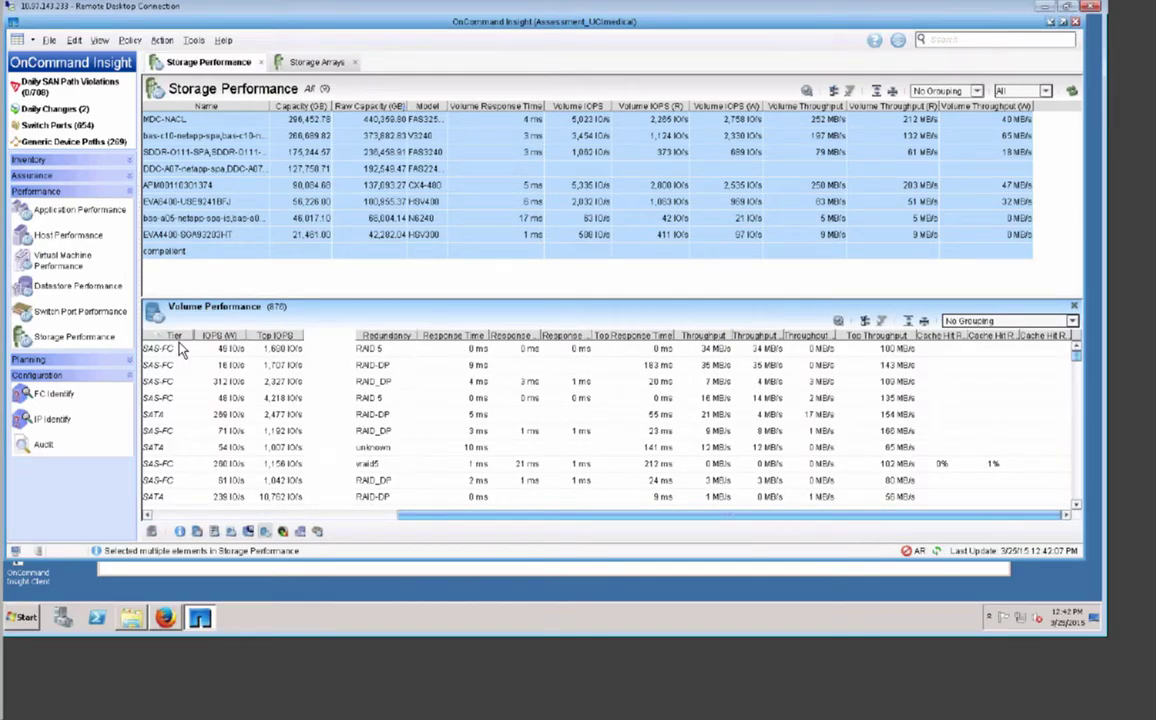
click(378, 516)
drag(672, 338, 428, 338)
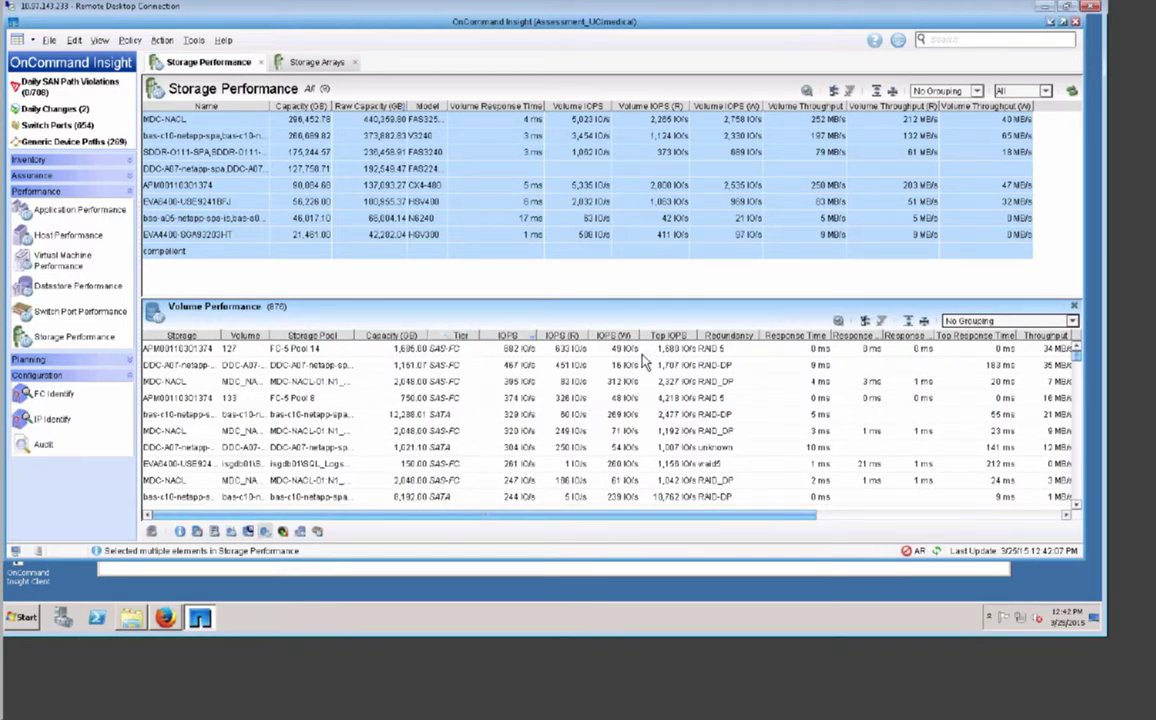
- Compare the tier, IOPS and top response time of a busy SATA volume and the EVA6400 SQL logs volume
click(515, 414)
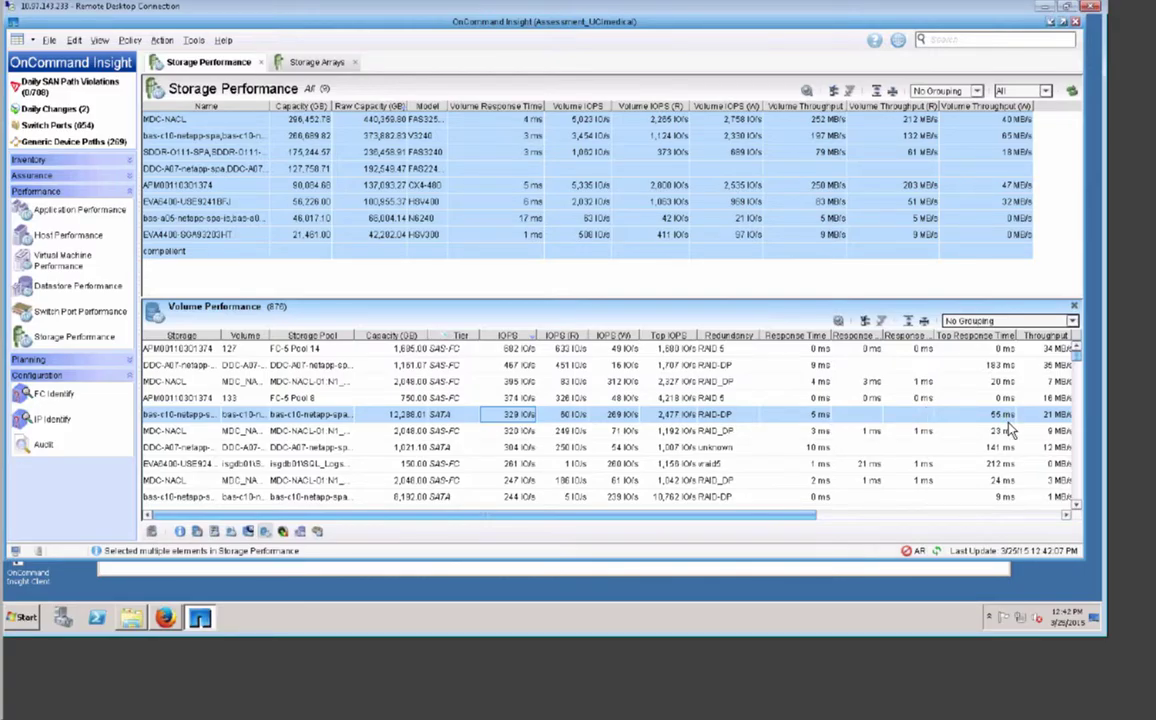
click(1004, 464)
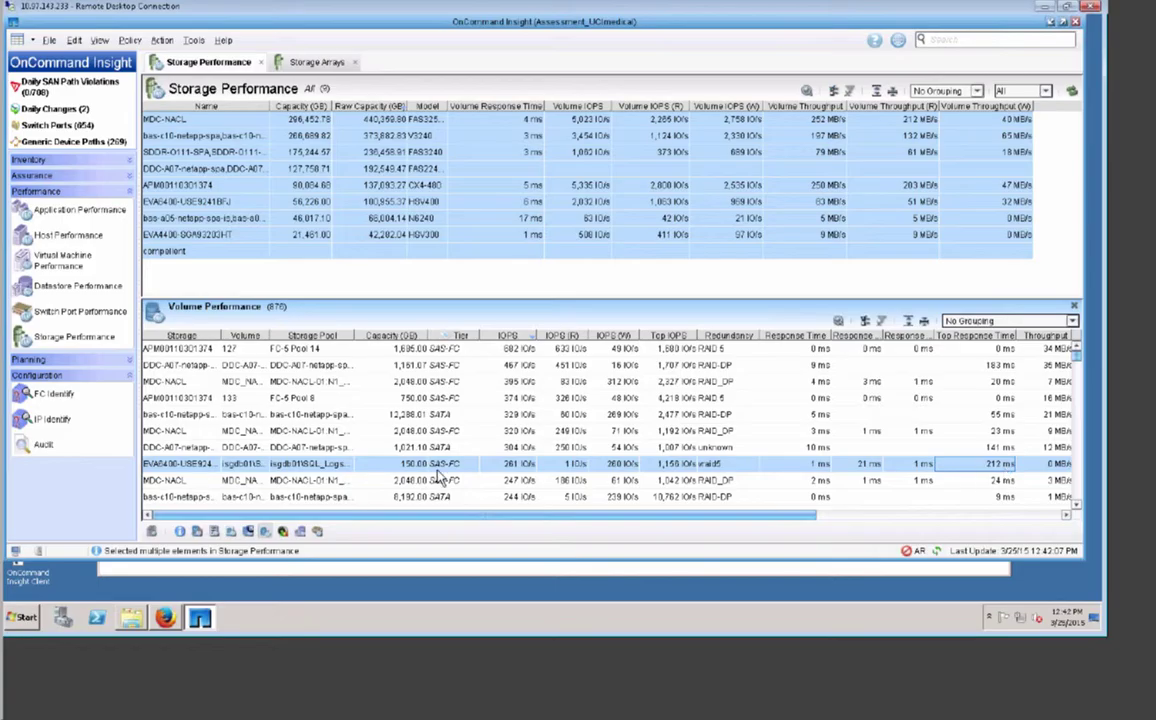